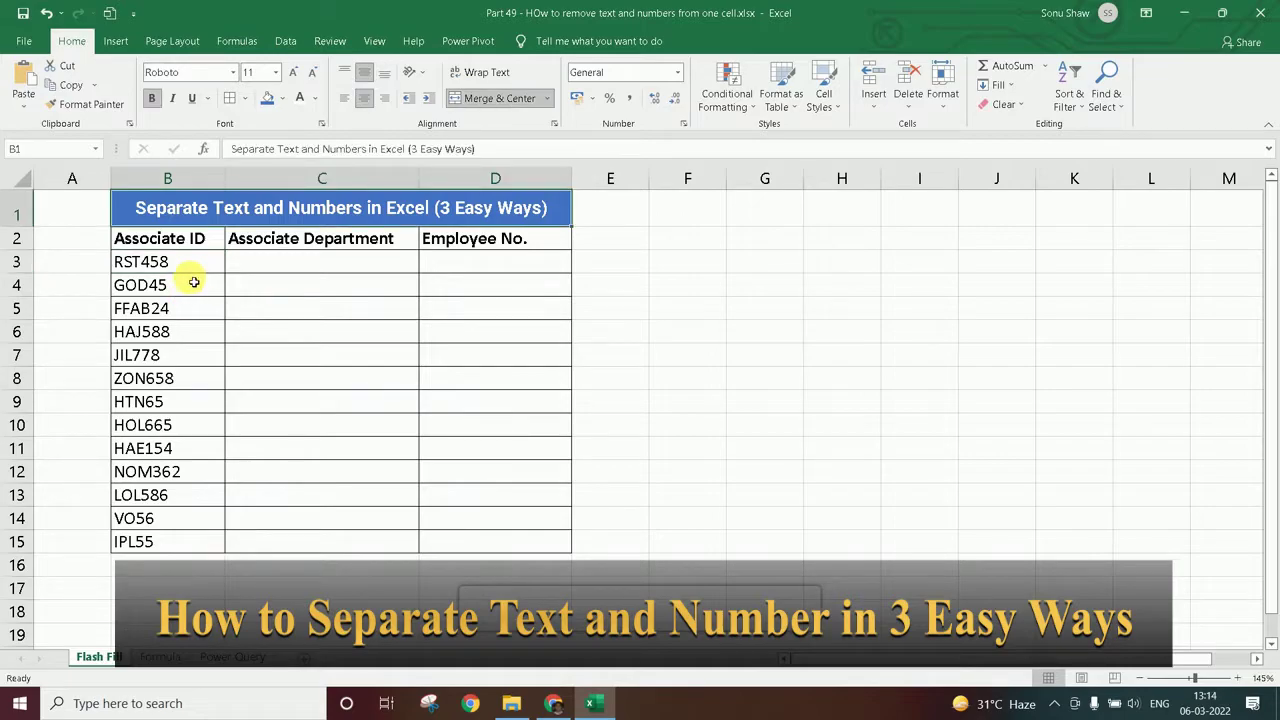
Examine the Associate ID entries and the empty Associate Department and Employee No. columns of the table
click(183, 263)
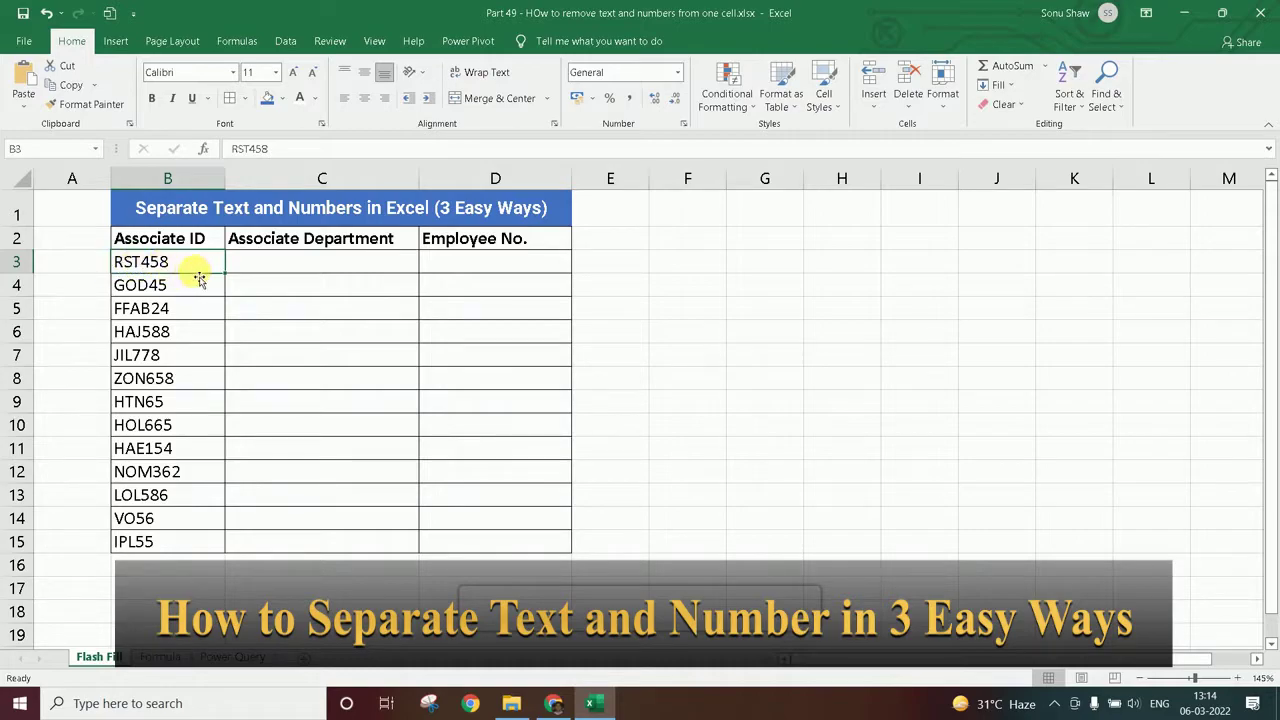
click(314, 262)
click(265, 243)
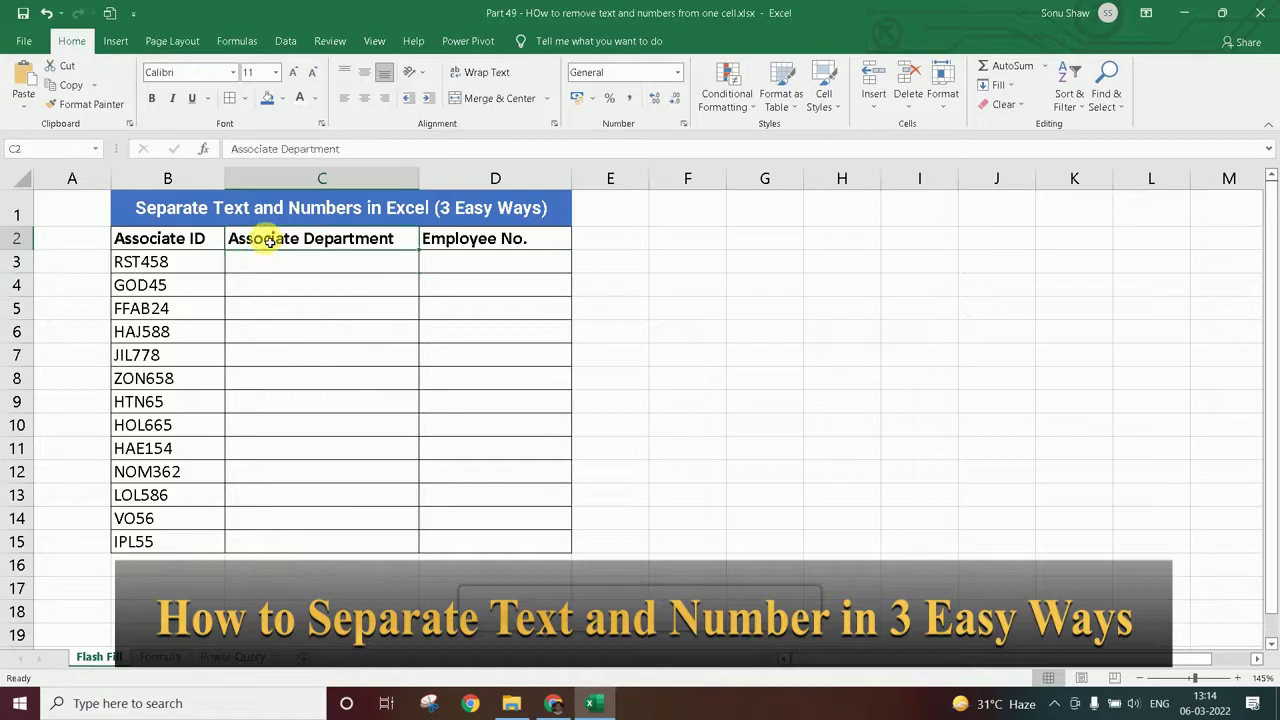
click(298, 270)
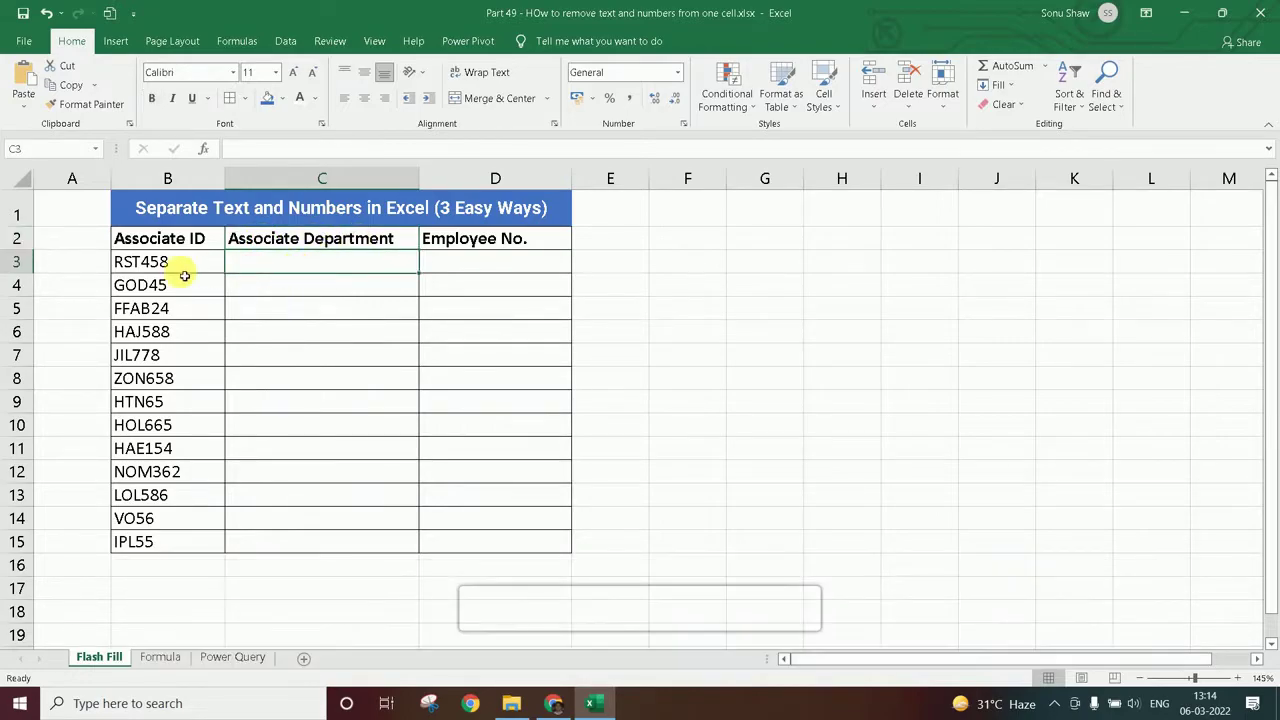
click(140, 261)
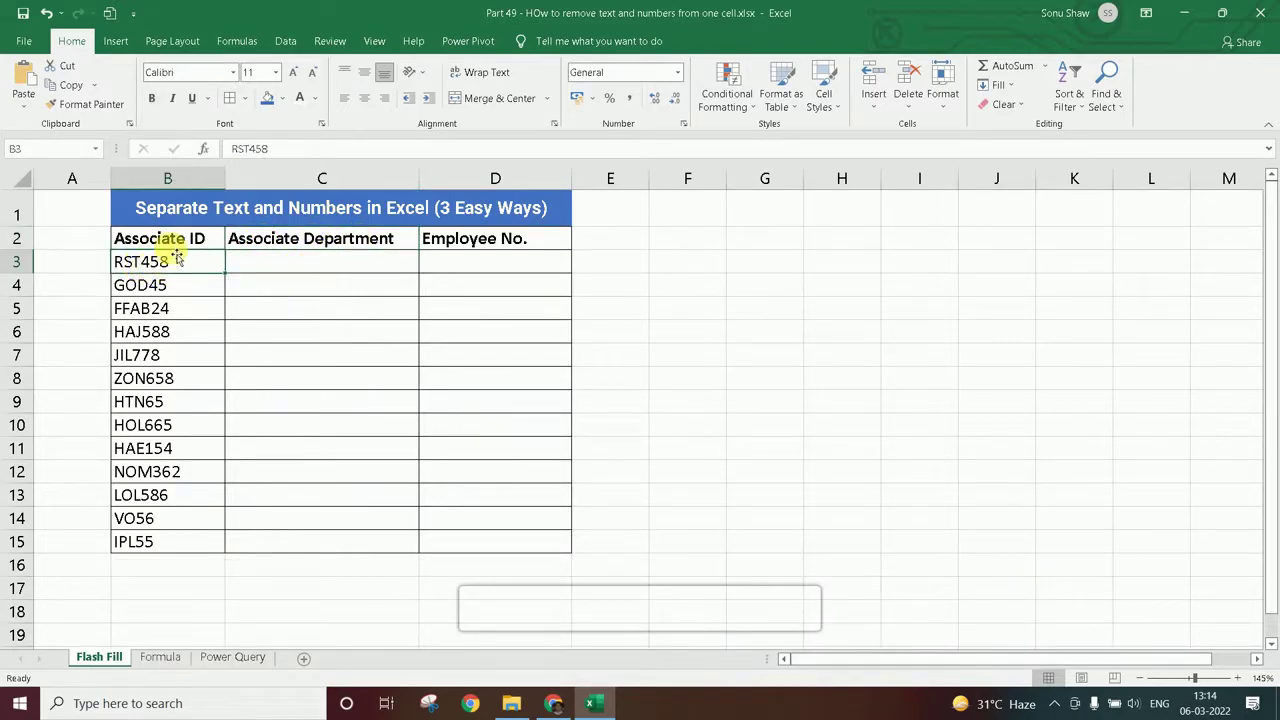
click(455, 269)
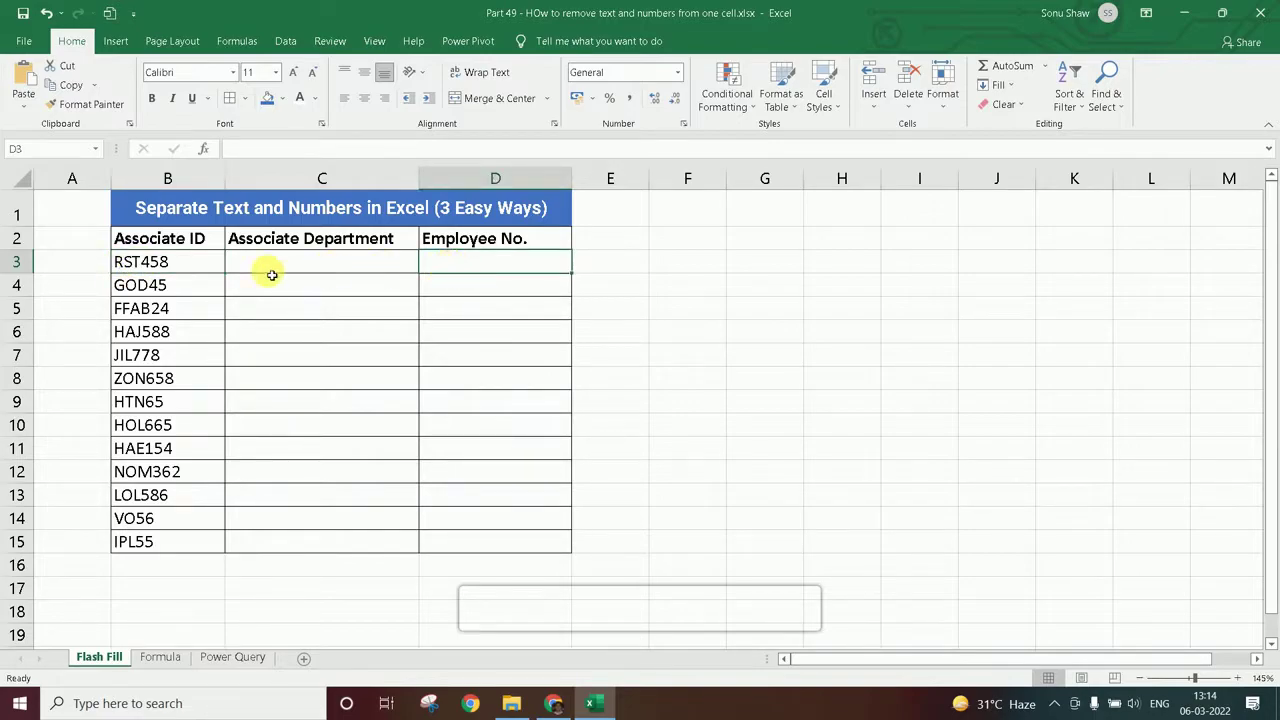
click(182, 267)
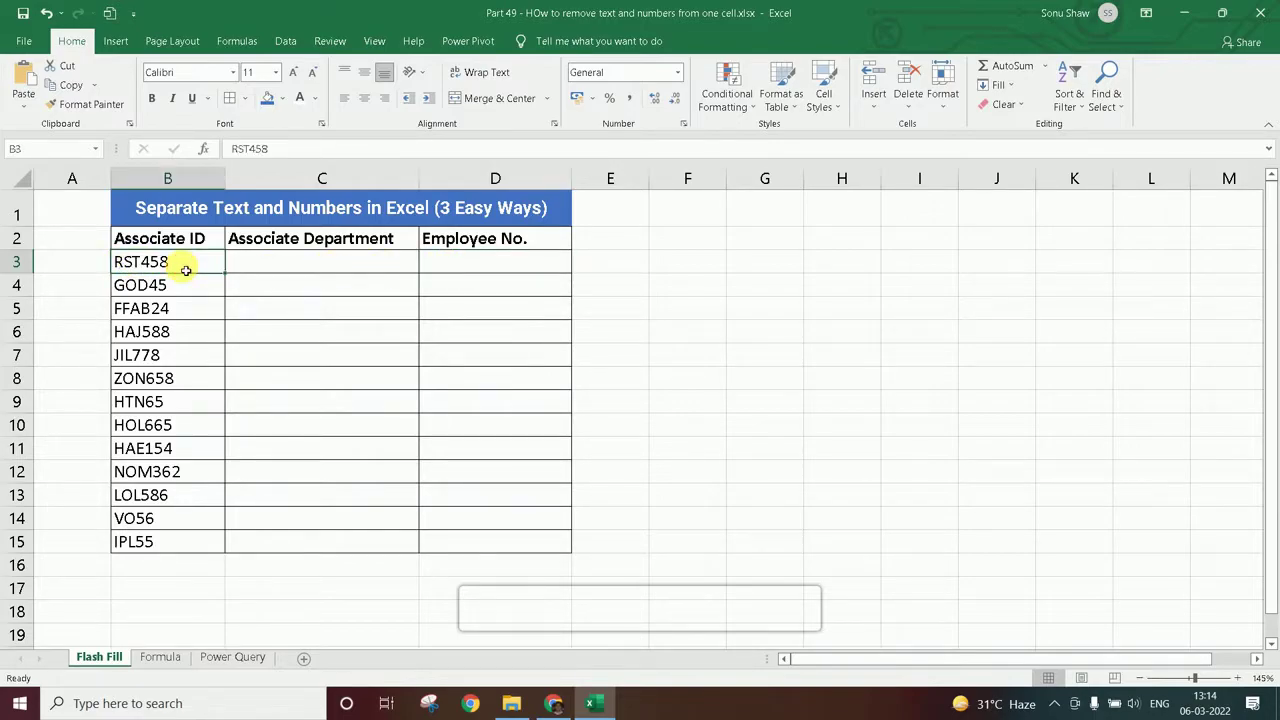
click(458, 258)
click(320, 262)
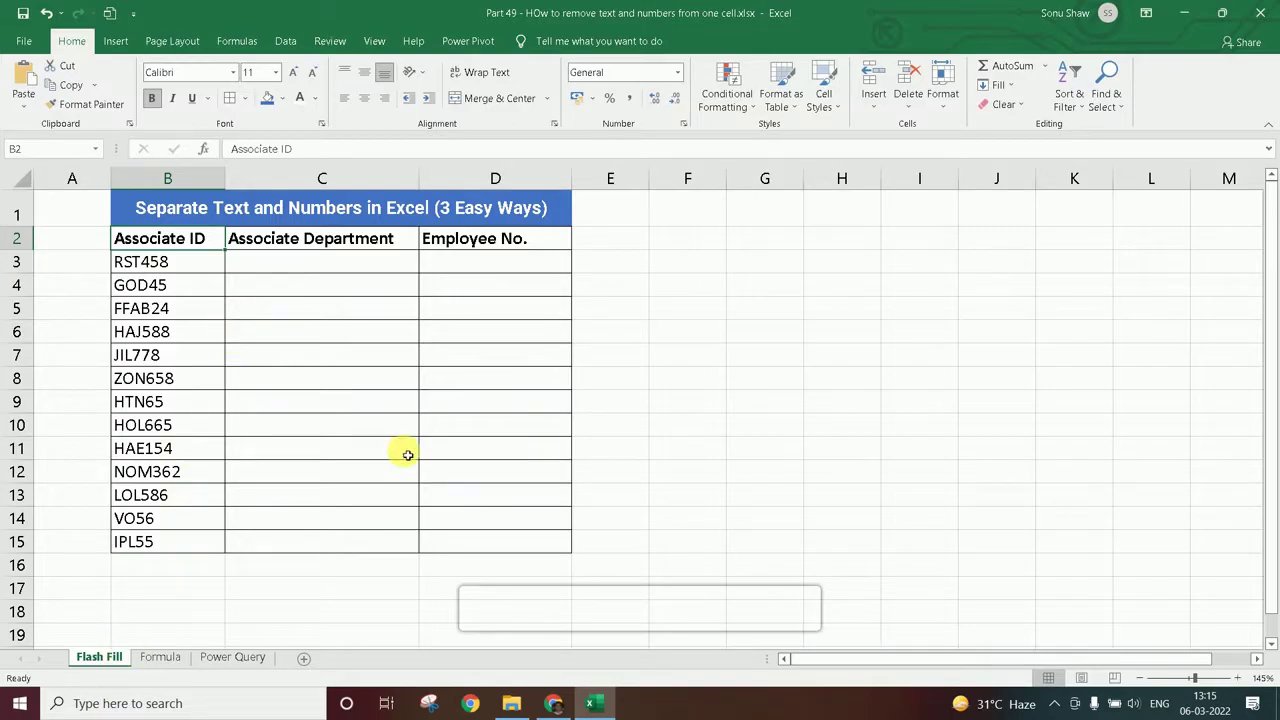
click(262, 213)
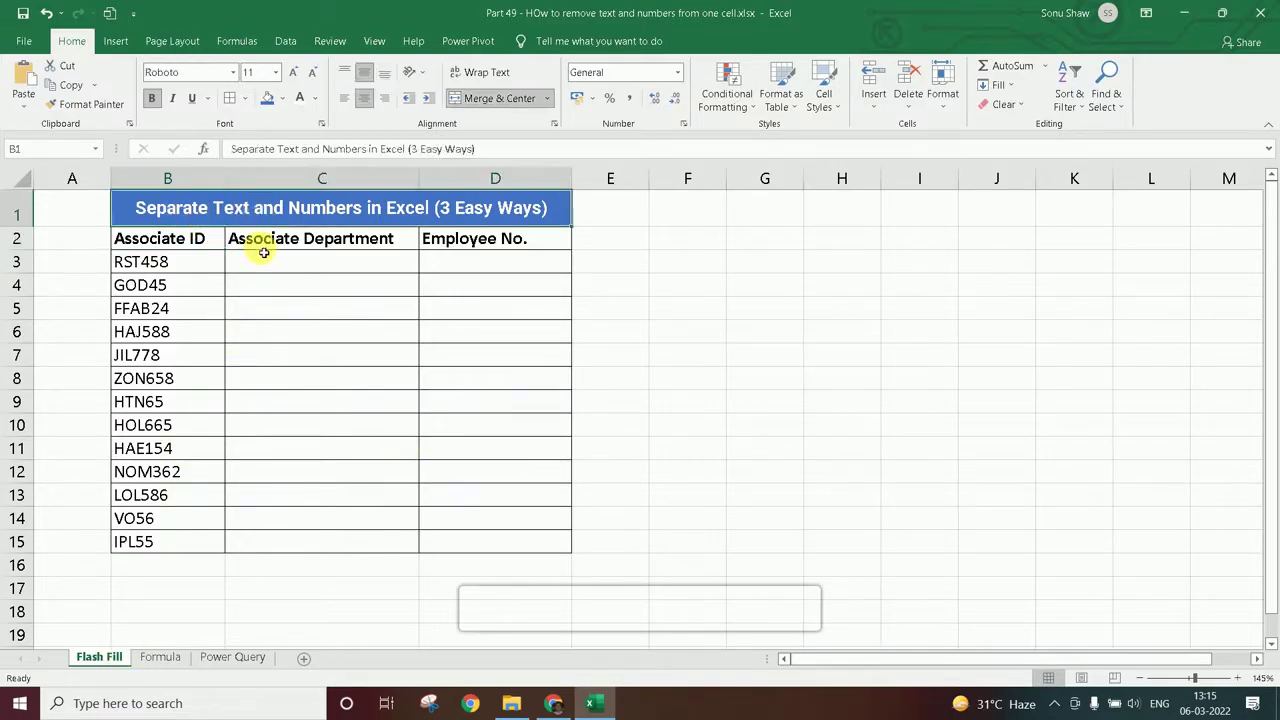
click(302, 265)
click(473, 267)
click(358, 267)
click(250, 213)
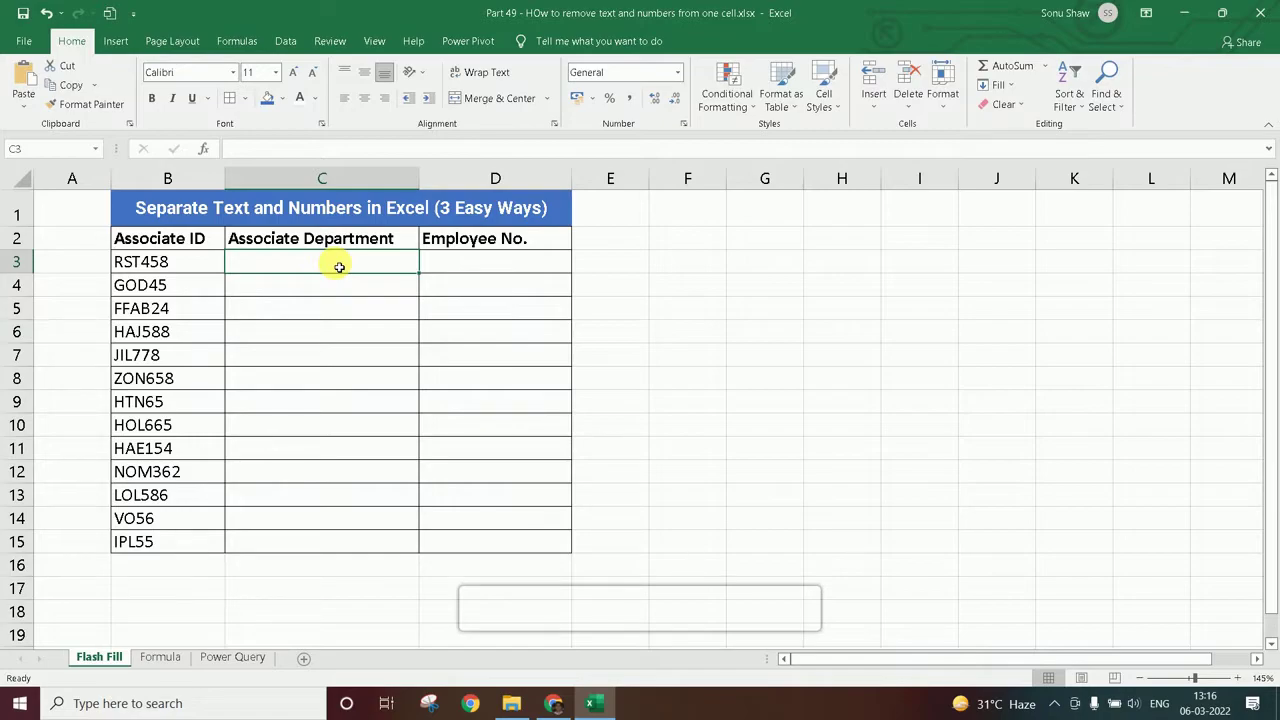
Enter RST in C3 and GOD in C4, accepting the Flash Fill suggestions for the rest of the Associate Department column
key(Left)
key(Right)
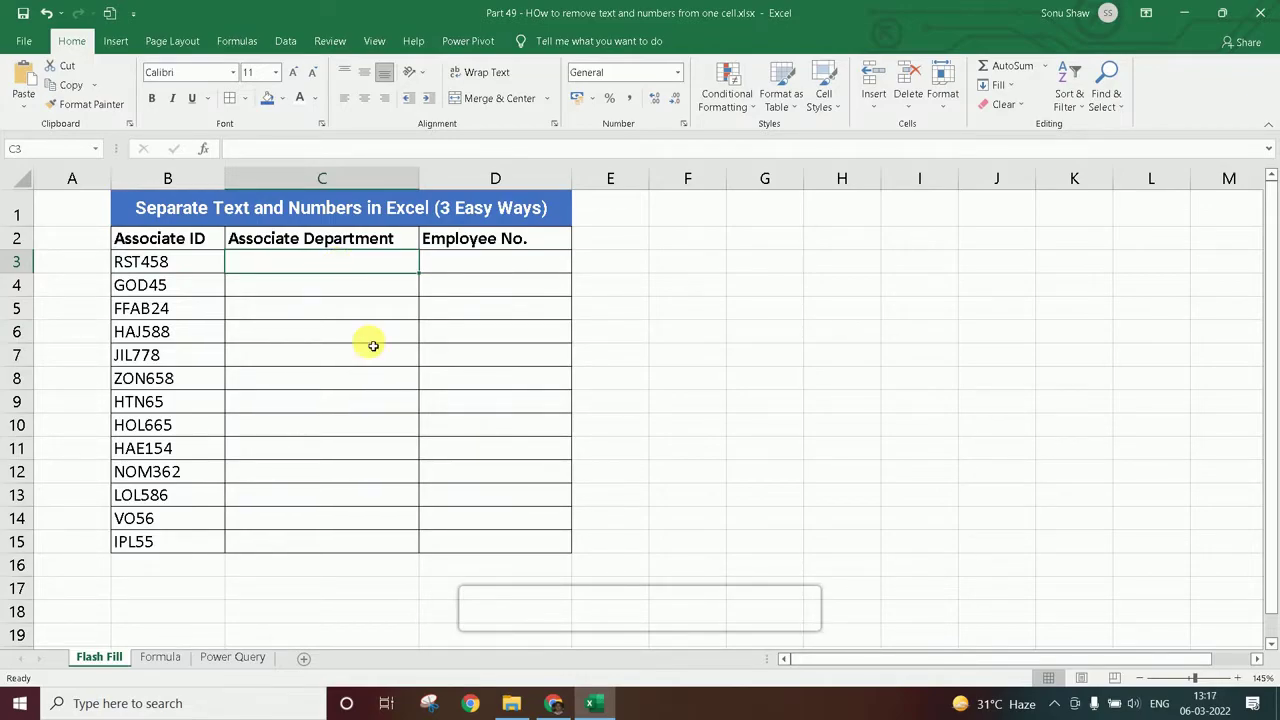
text(R)
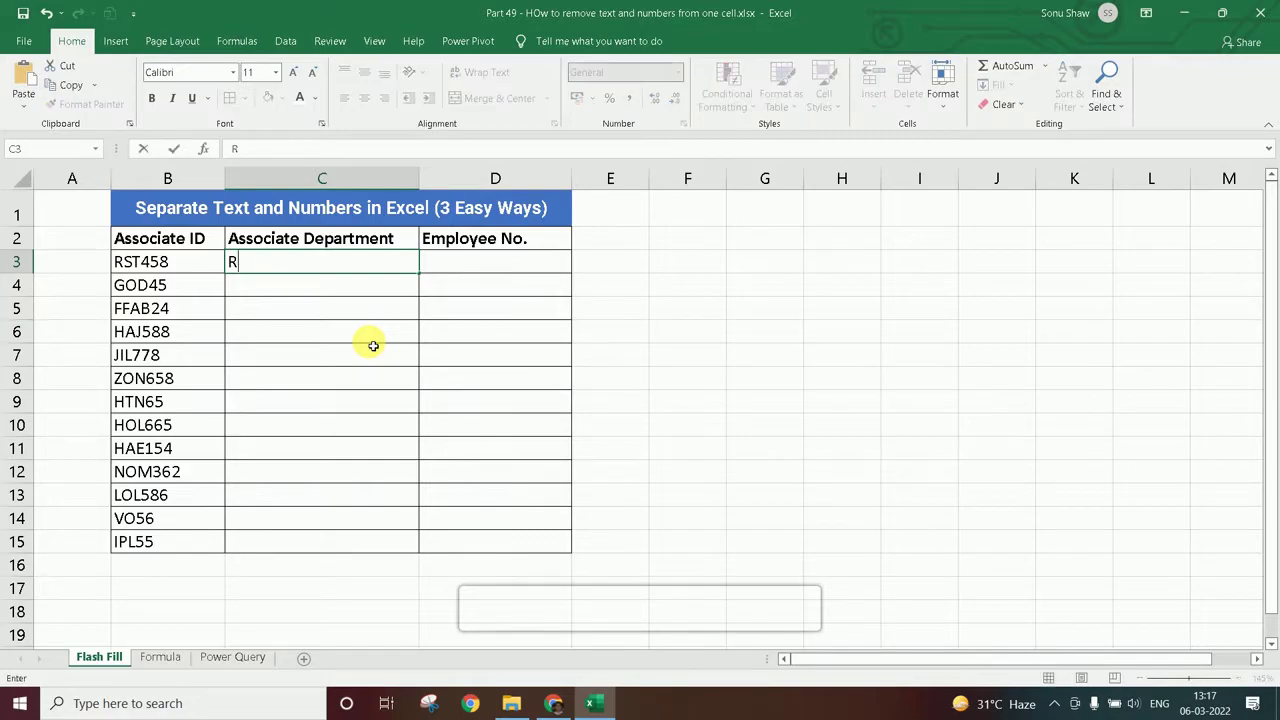
text(ST)
key(Return)
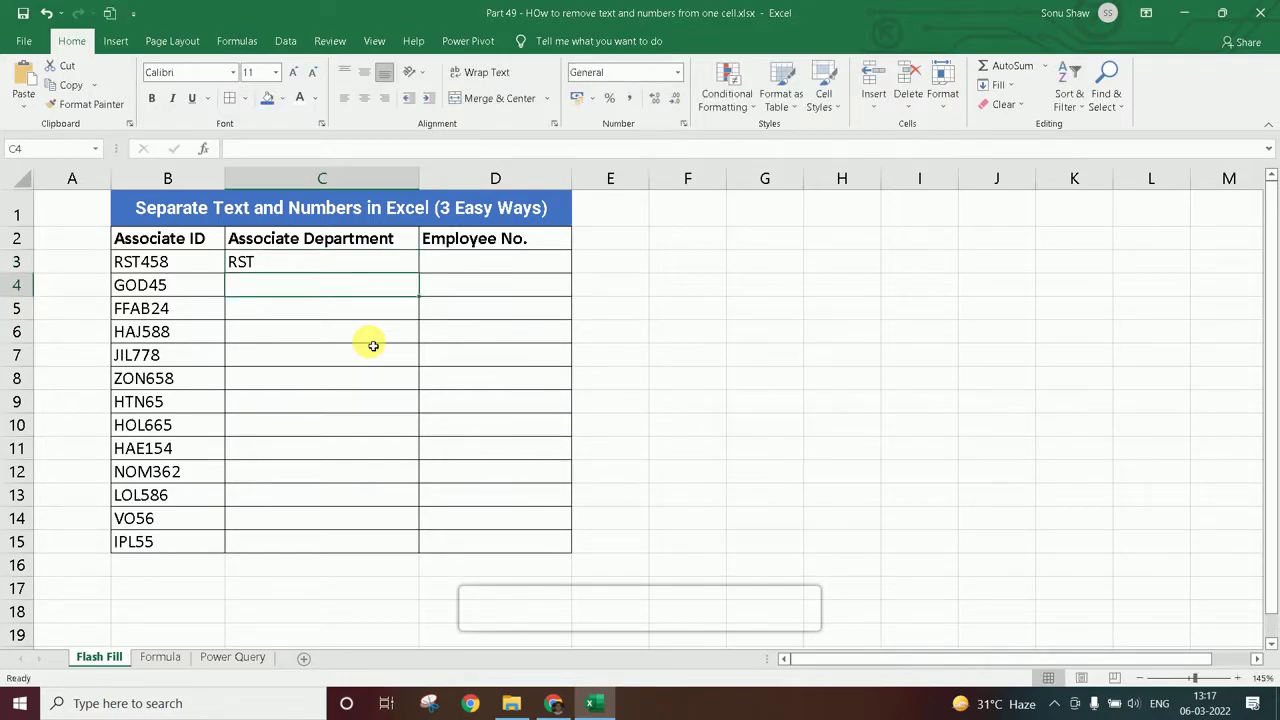
text(gOD)
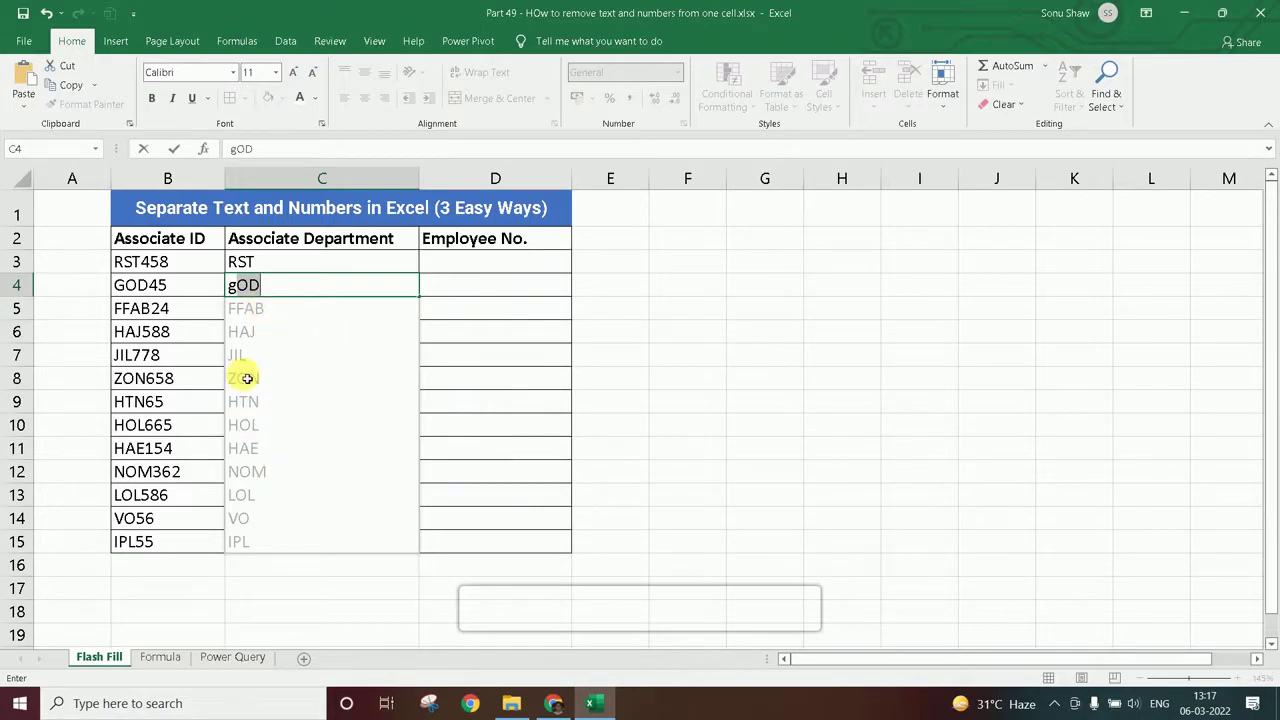
key(Return)
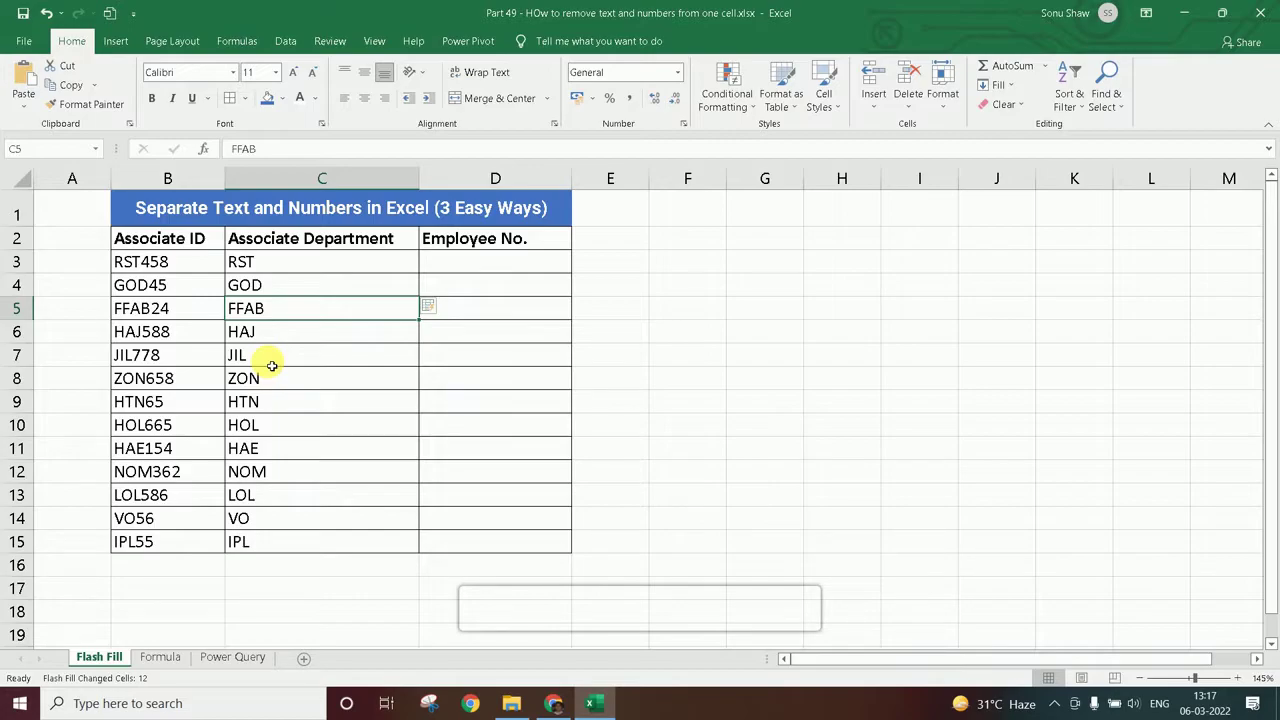
Enter 458 in D3 and 45 in D4, accepting the Flash Fill suggestions for the rest of the Employee No. column
key(Right)
key(Up)
key(Up)
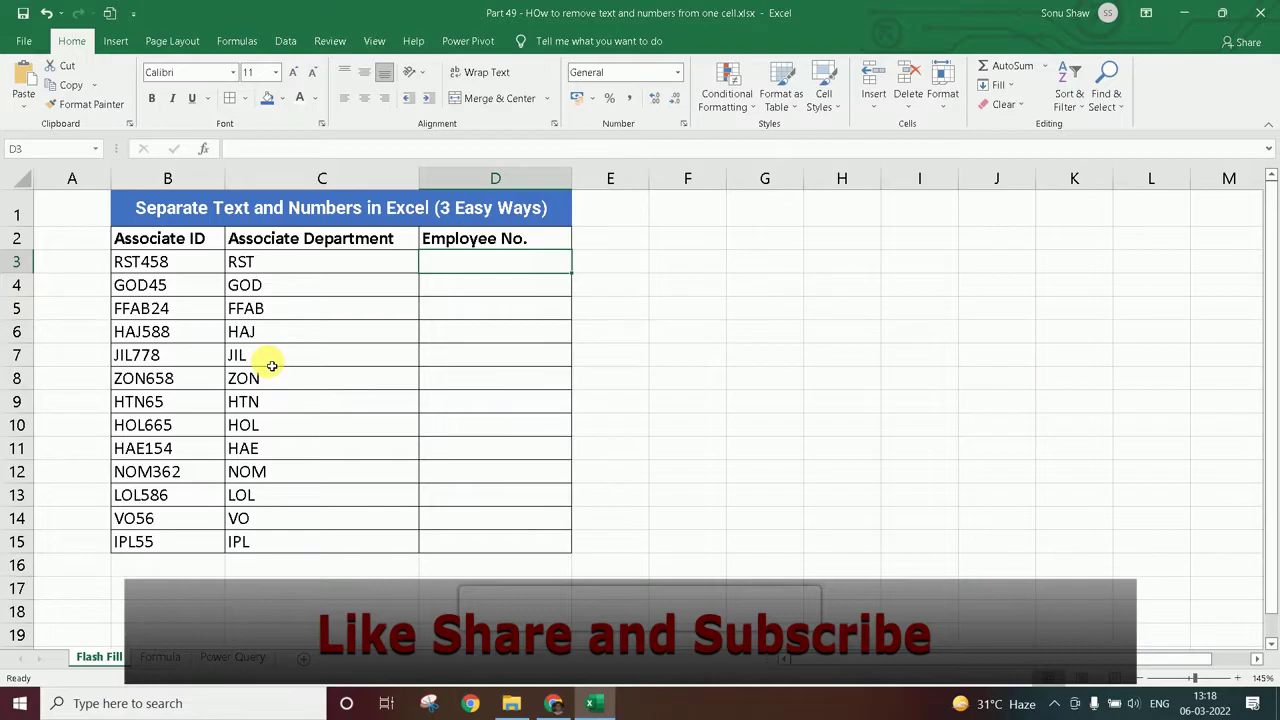
text(458)
key(Return)
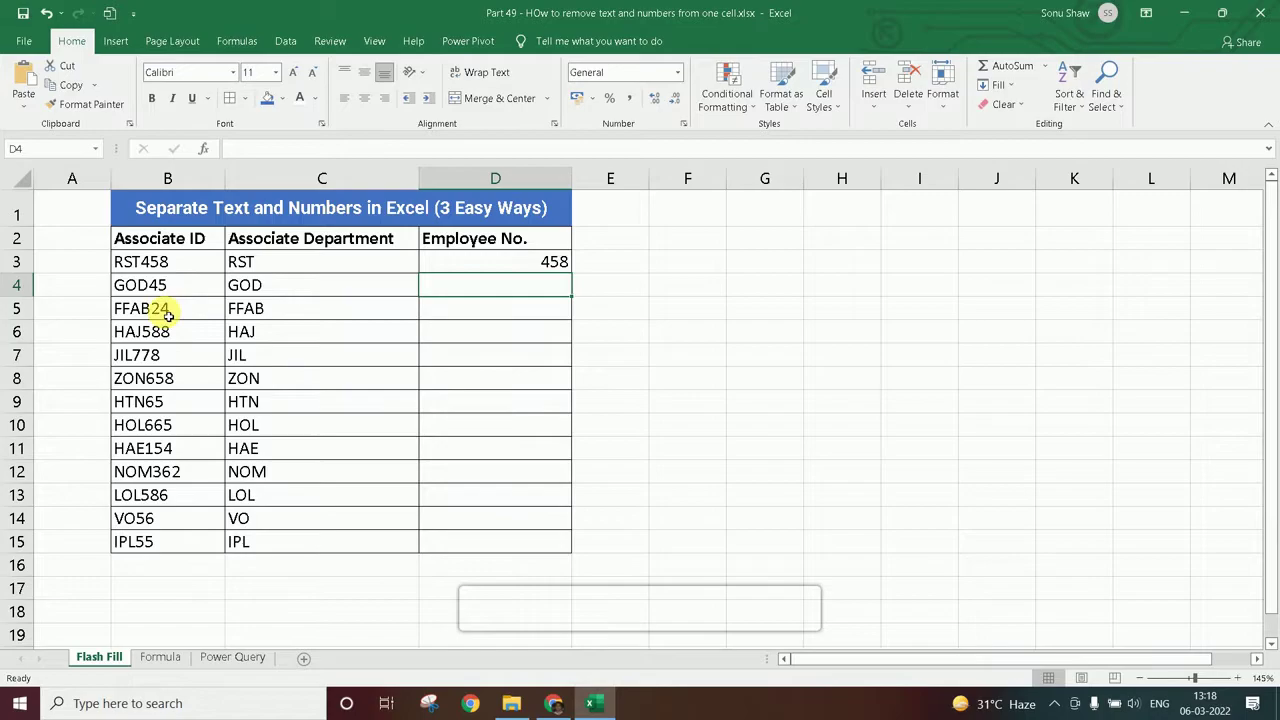
text(45)
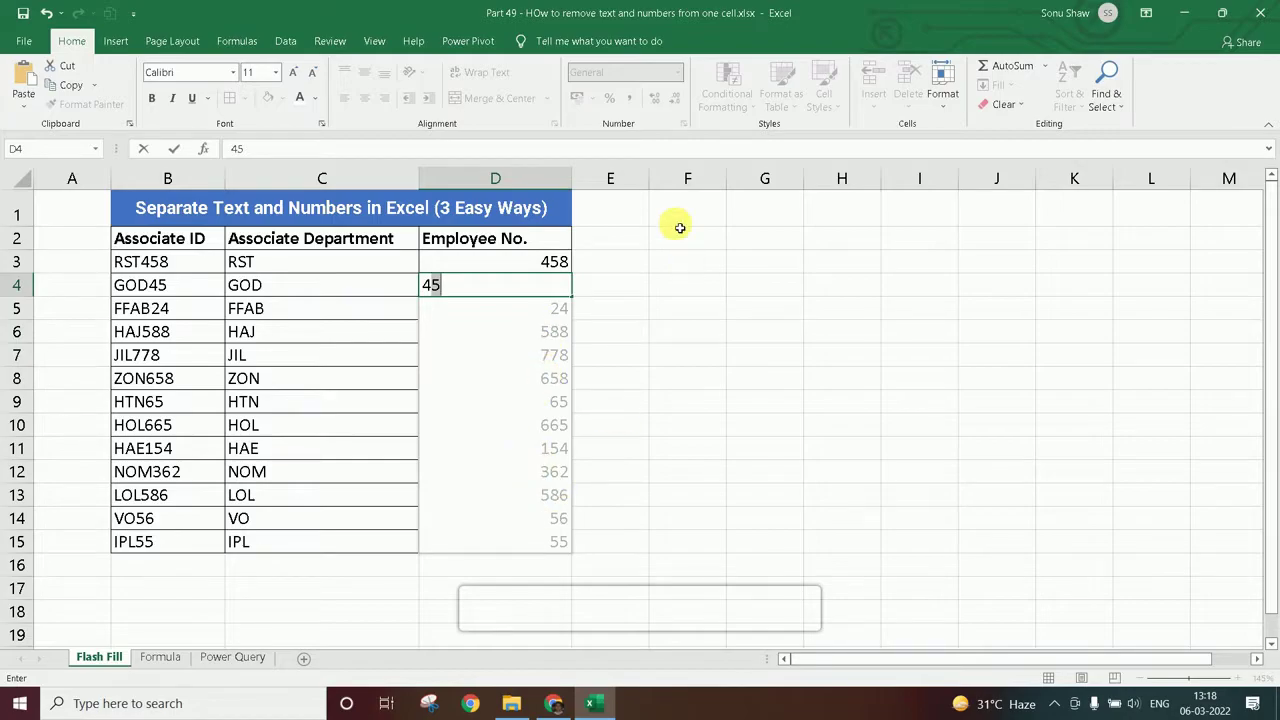
key(Return)
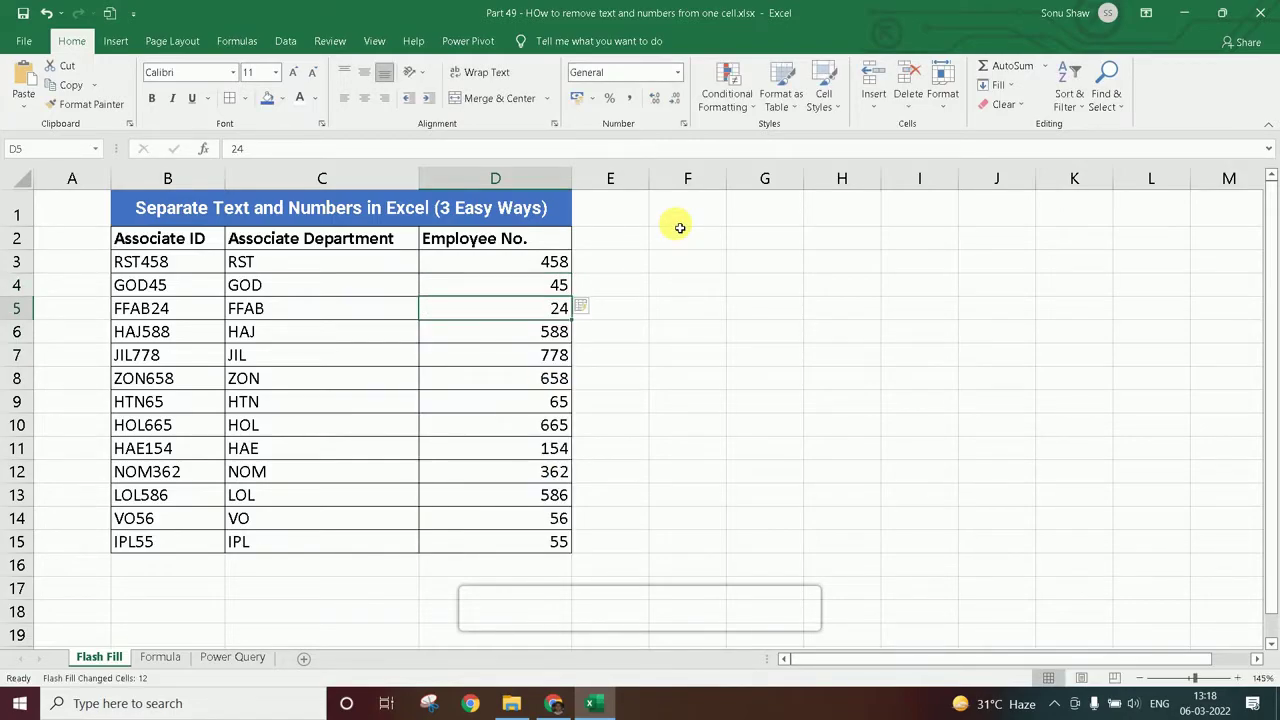
Clear the filled values from C4:D15 and from D3, keeping only the first department entry
drag(338, 270, 495, 566)
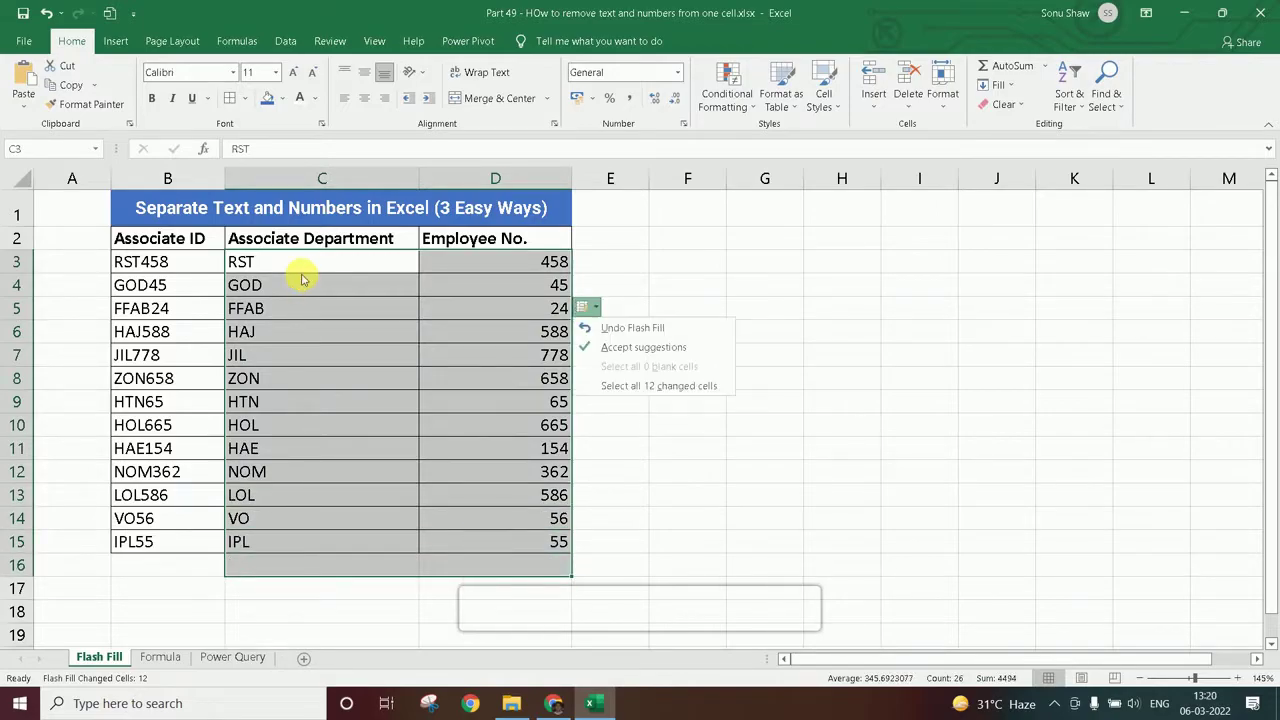
click(312, 288)
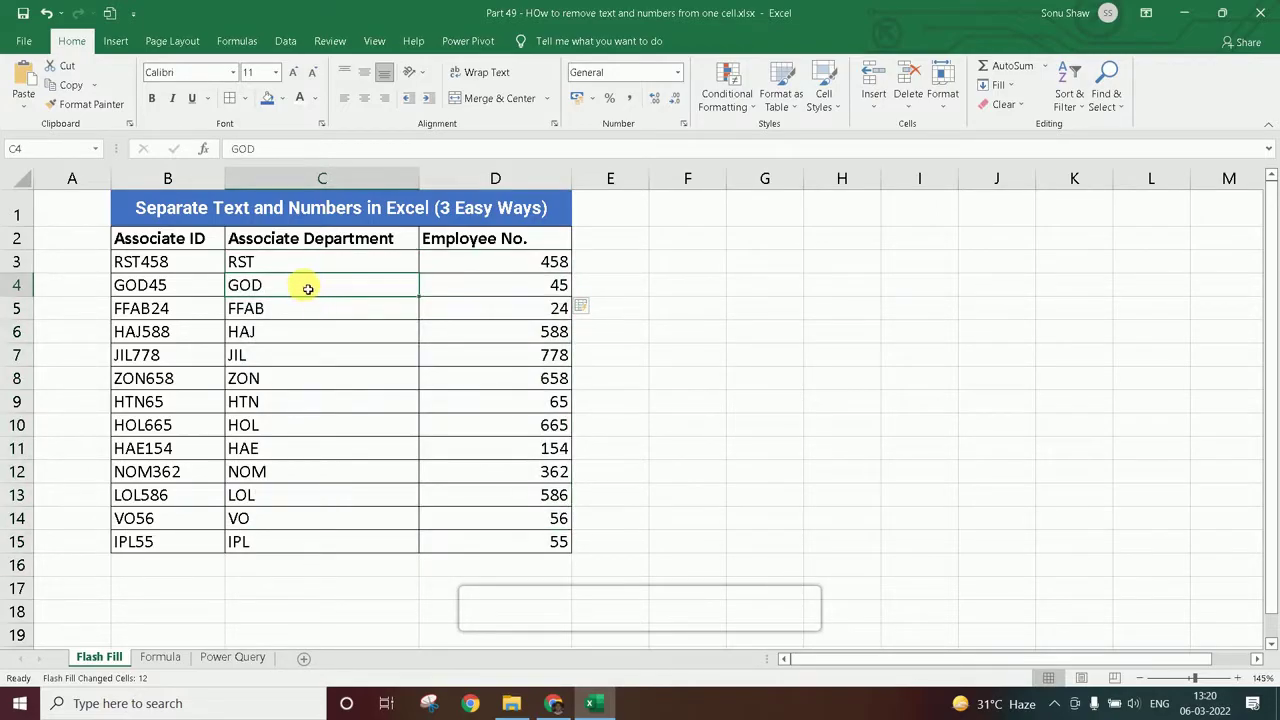
drag(509, 540, 328, 298)
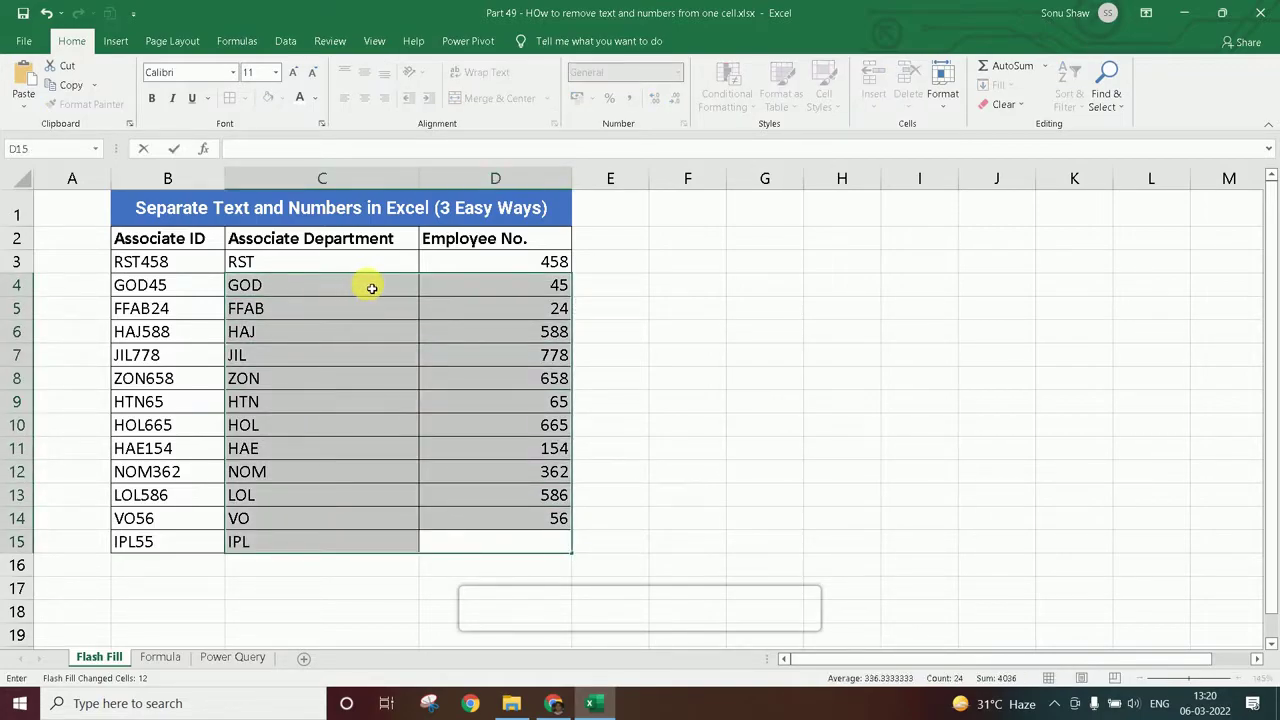
key(Delete)
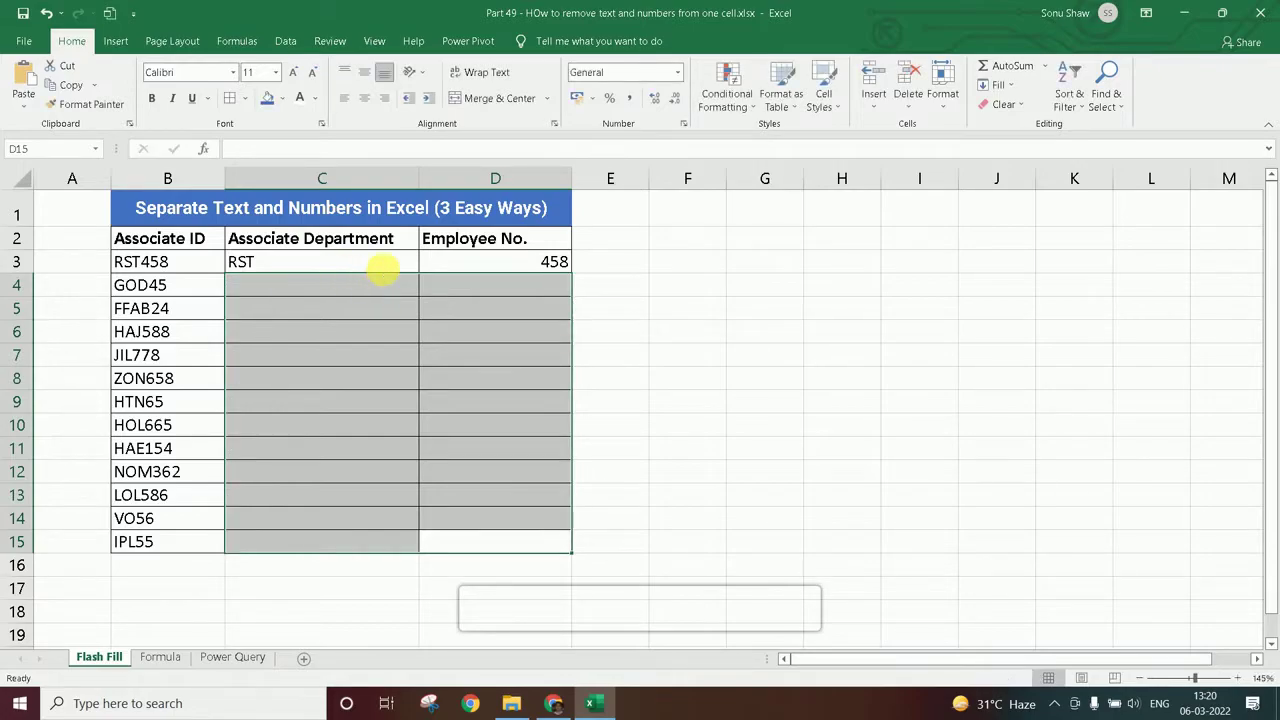
click(470, 272)
key(Delete)
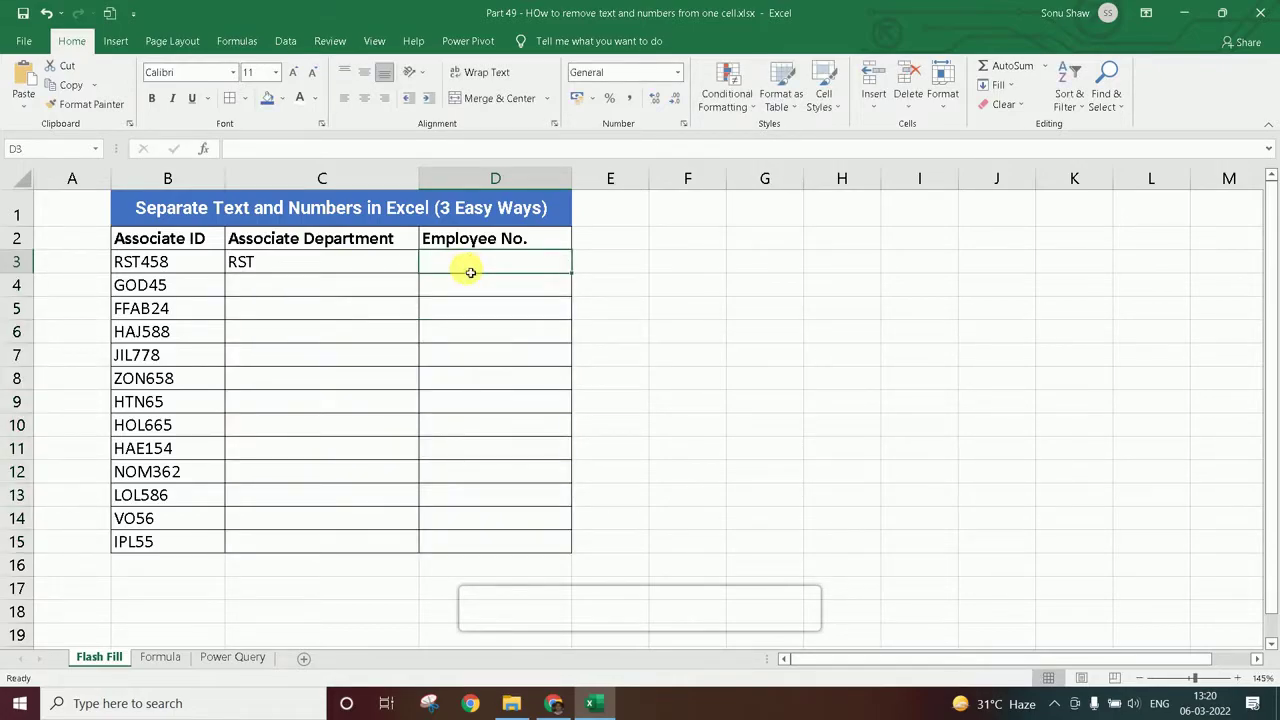
Enter RST in C3 again and Flash Fill the Associate Department column over C3:C15
click(365, 265)
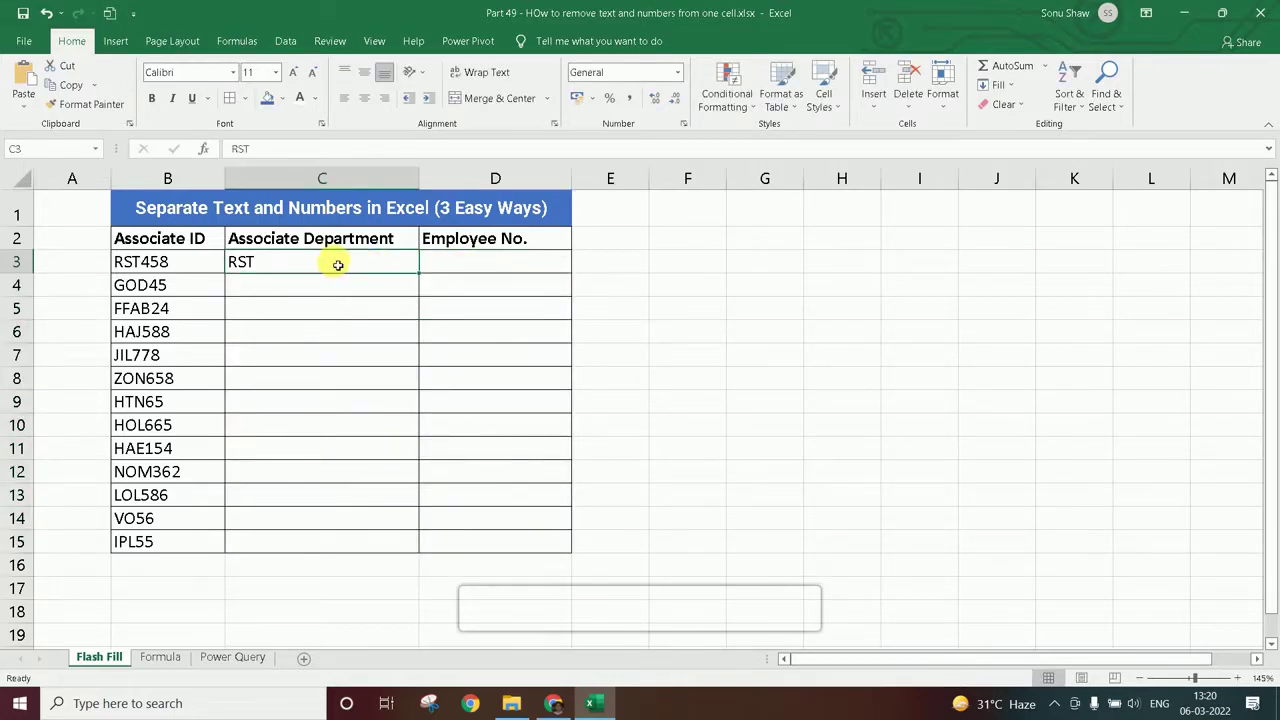
double_click(275, 265)
key(Escape)
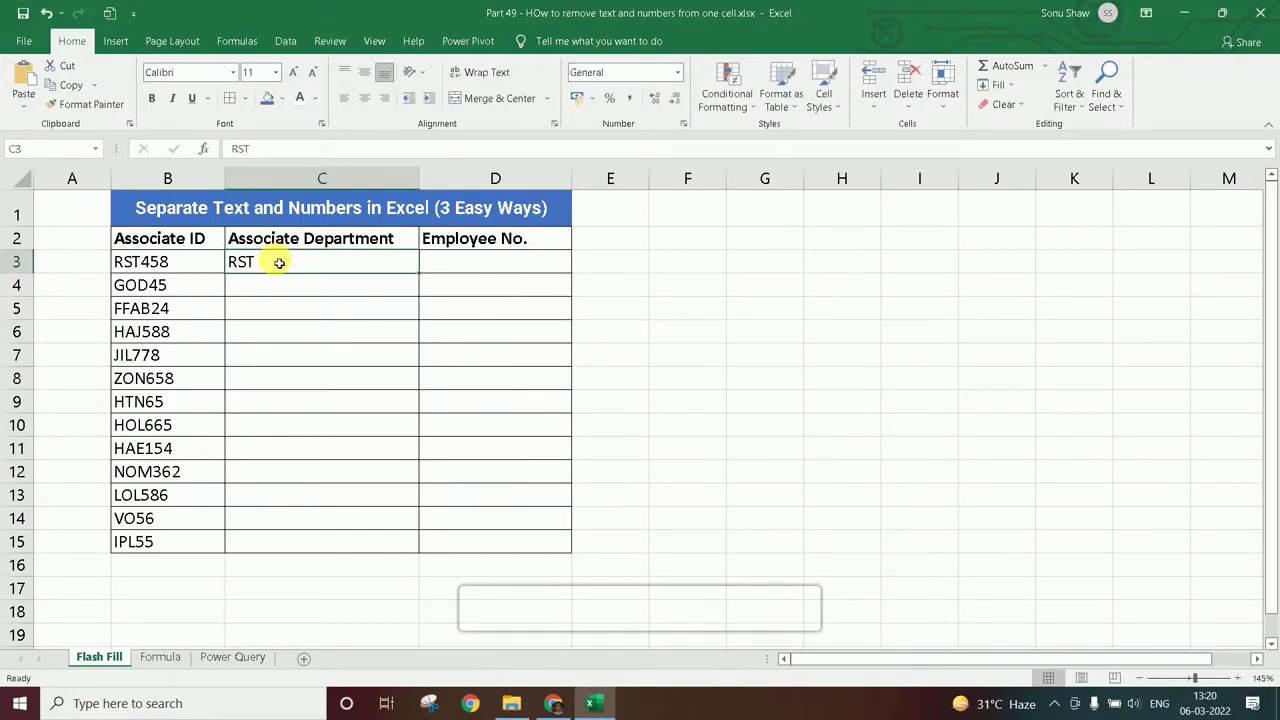
text(RST)
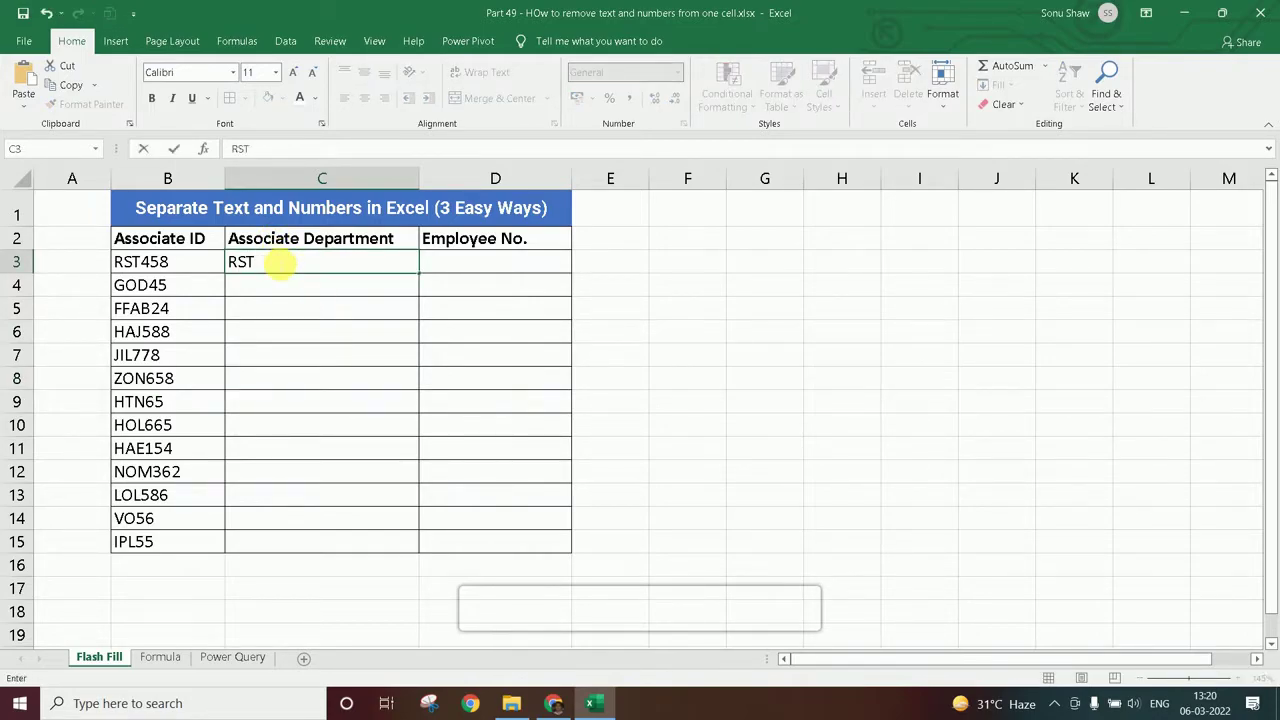
key(Return)
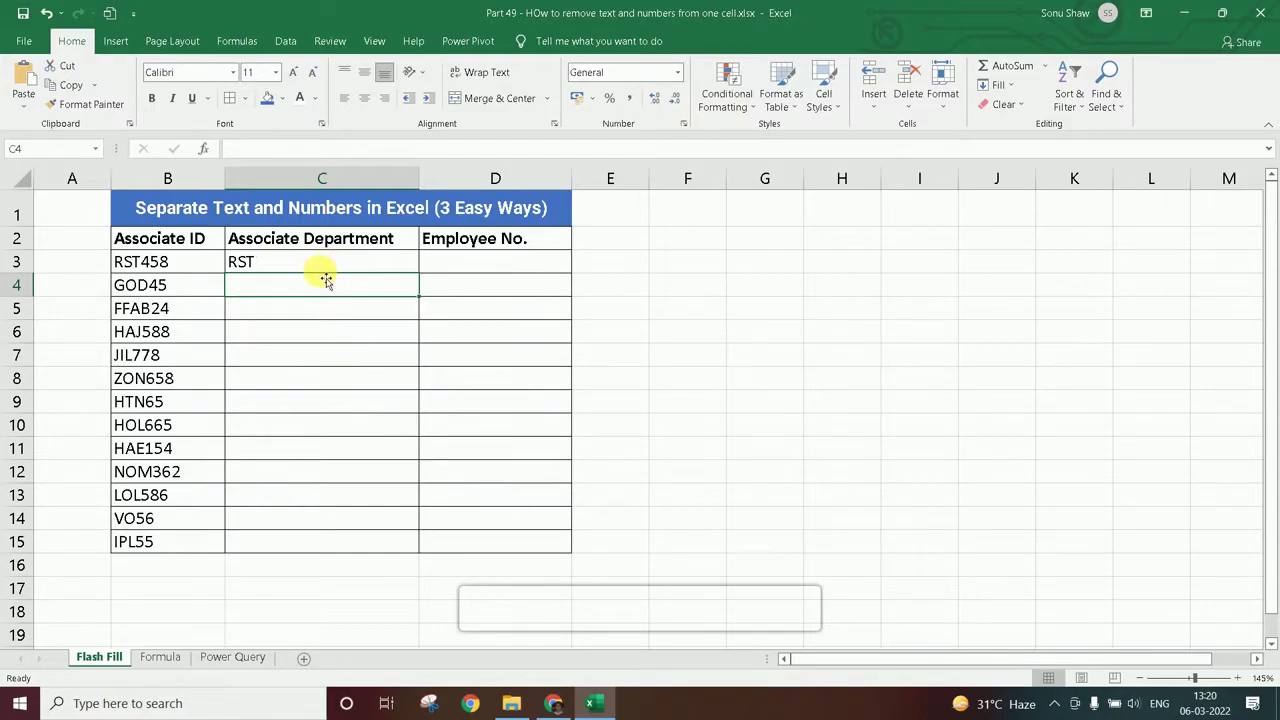
drag(293, 268, 306, 534)
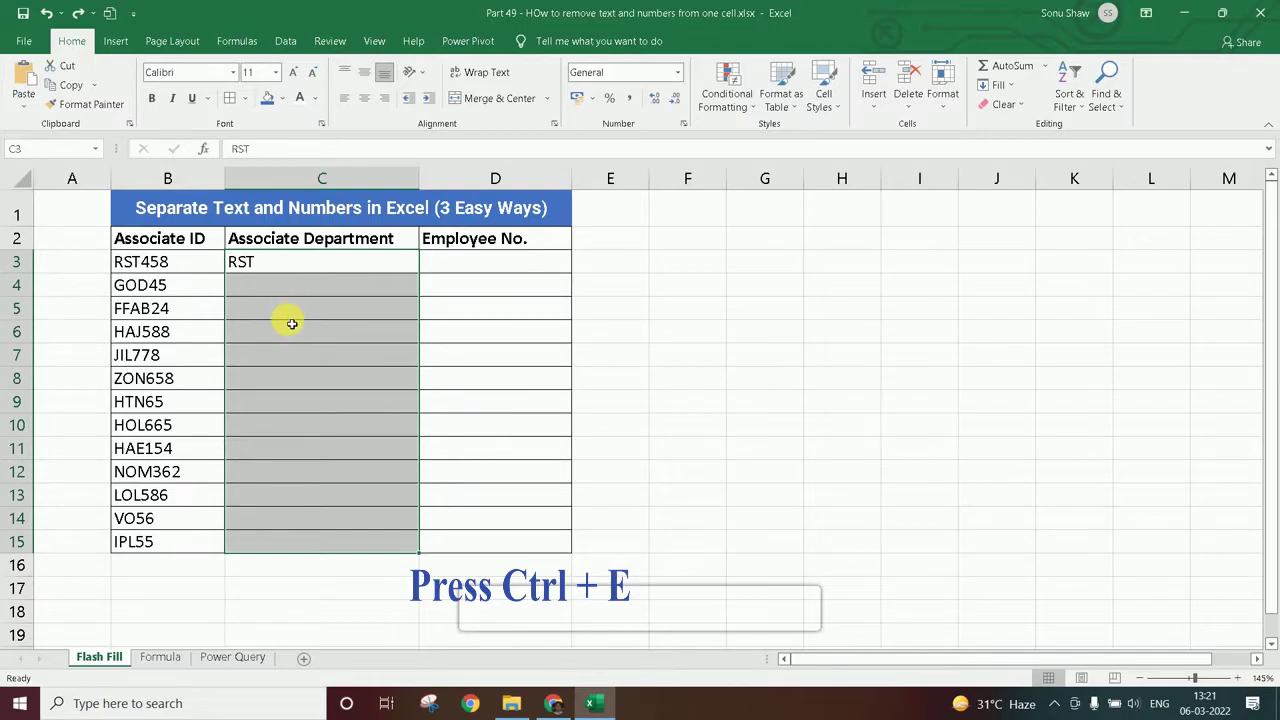
key(ctrl+e)
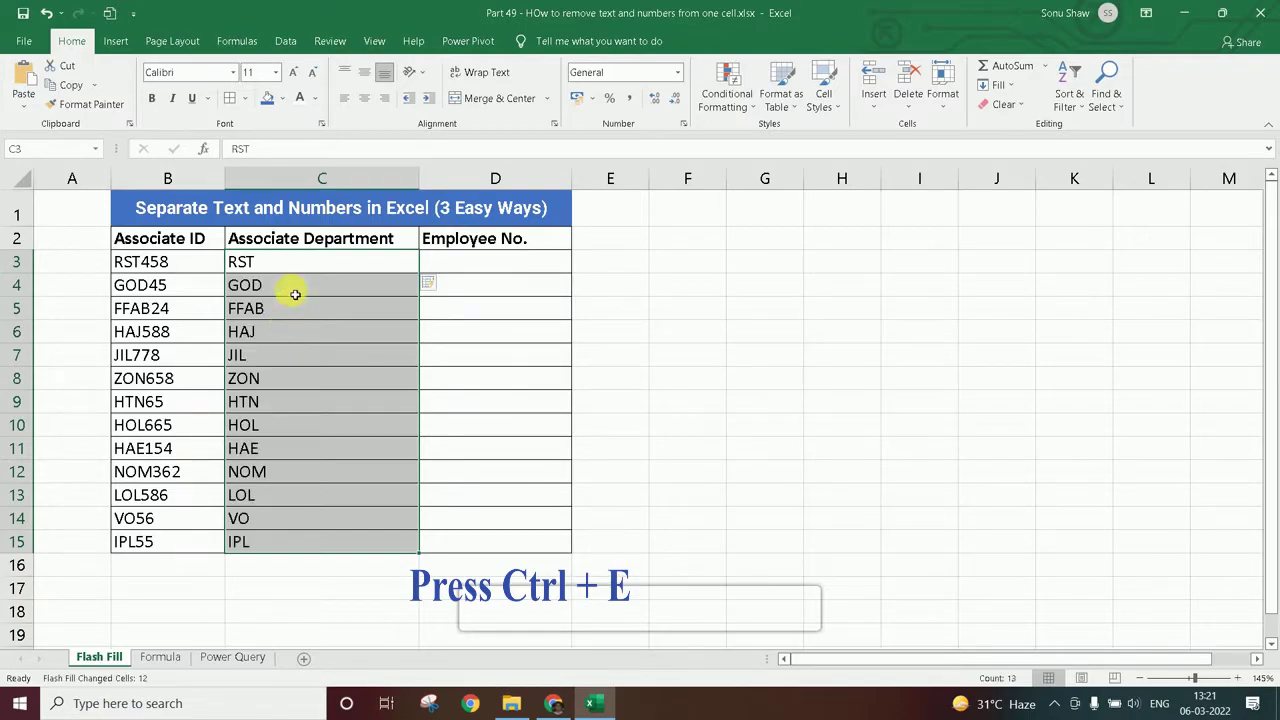
Enter 458 in D3 and Flash Fill the Employee No. column over D3:D15
click(453, 266)
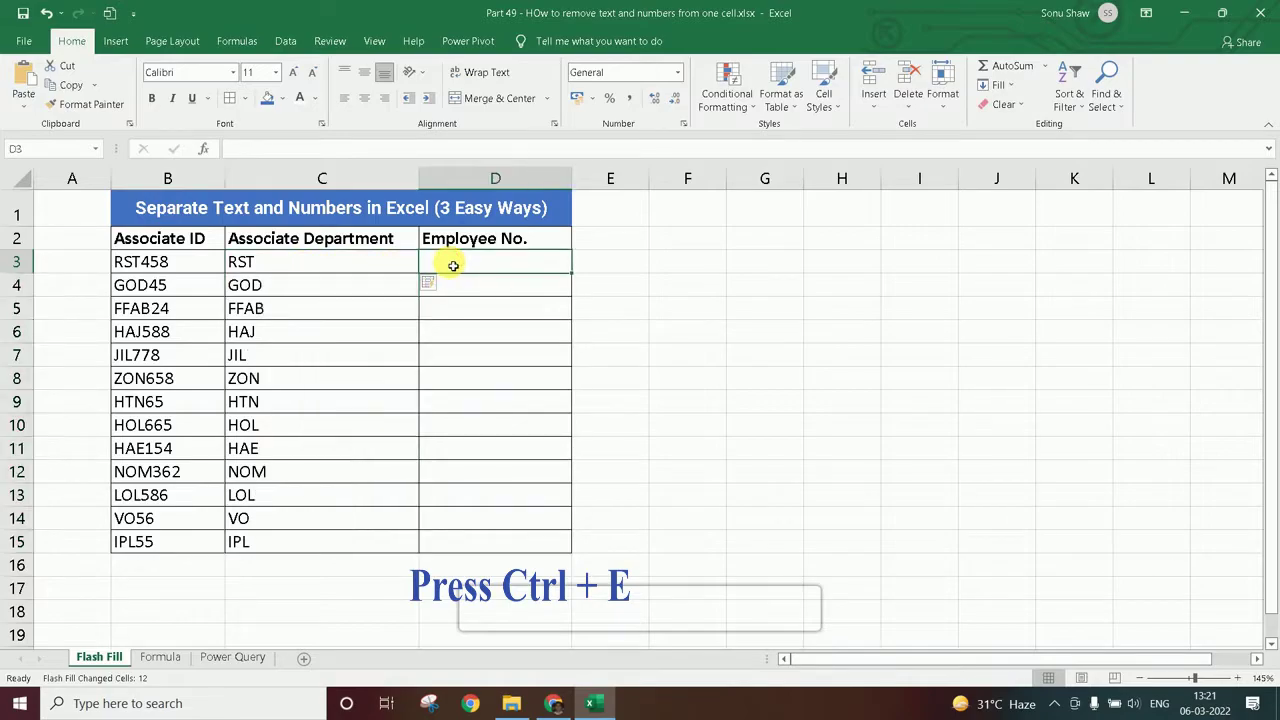
text(458)
key(Return)
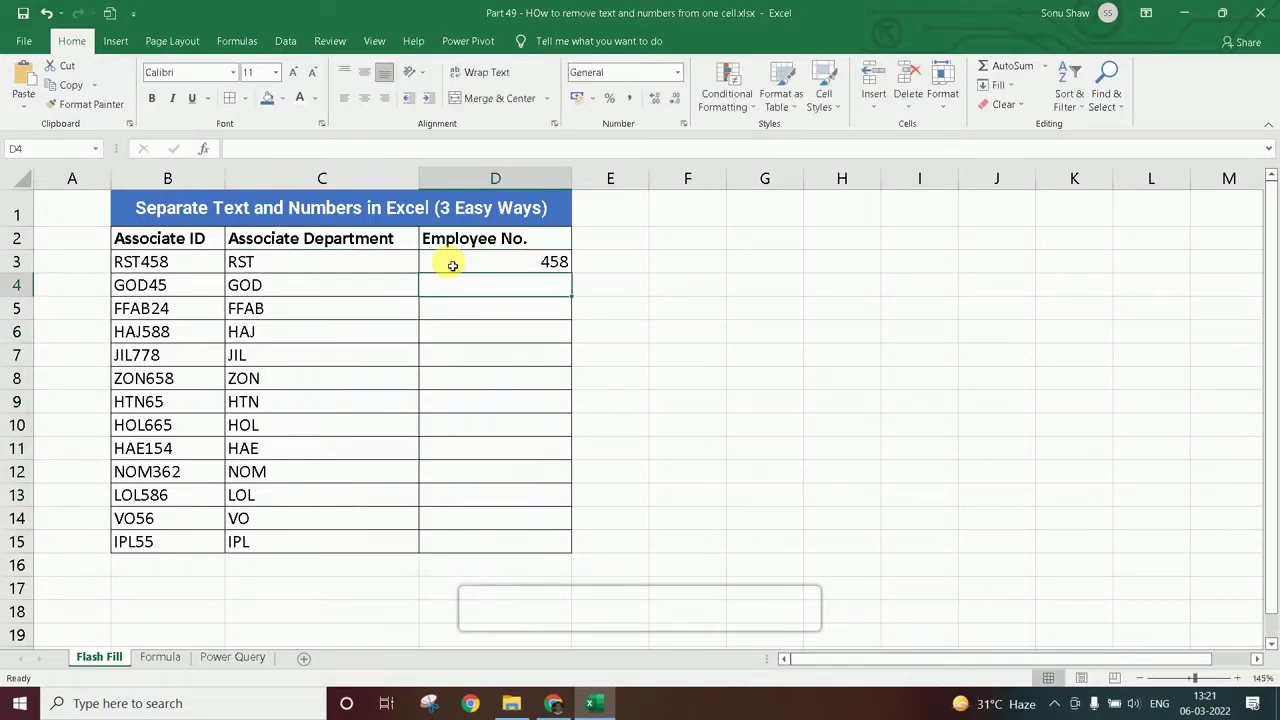
drag(526, 257, 537, 540)
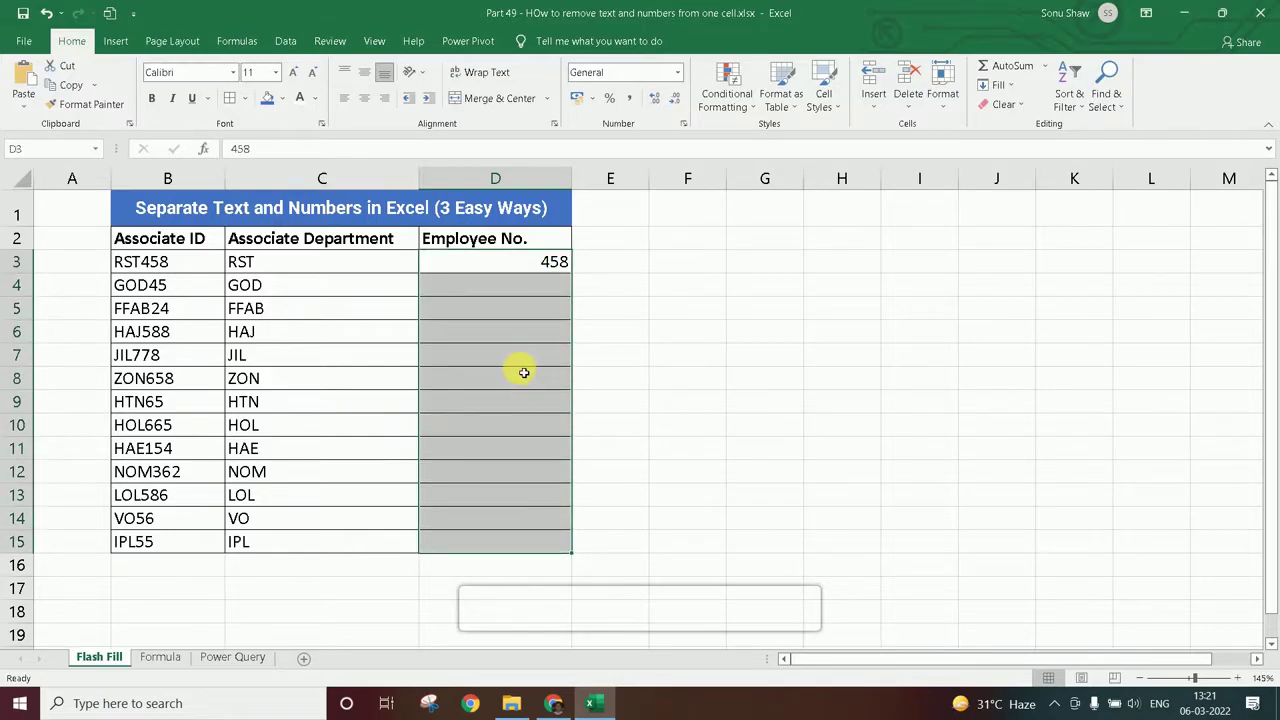
key(ctrl+e)
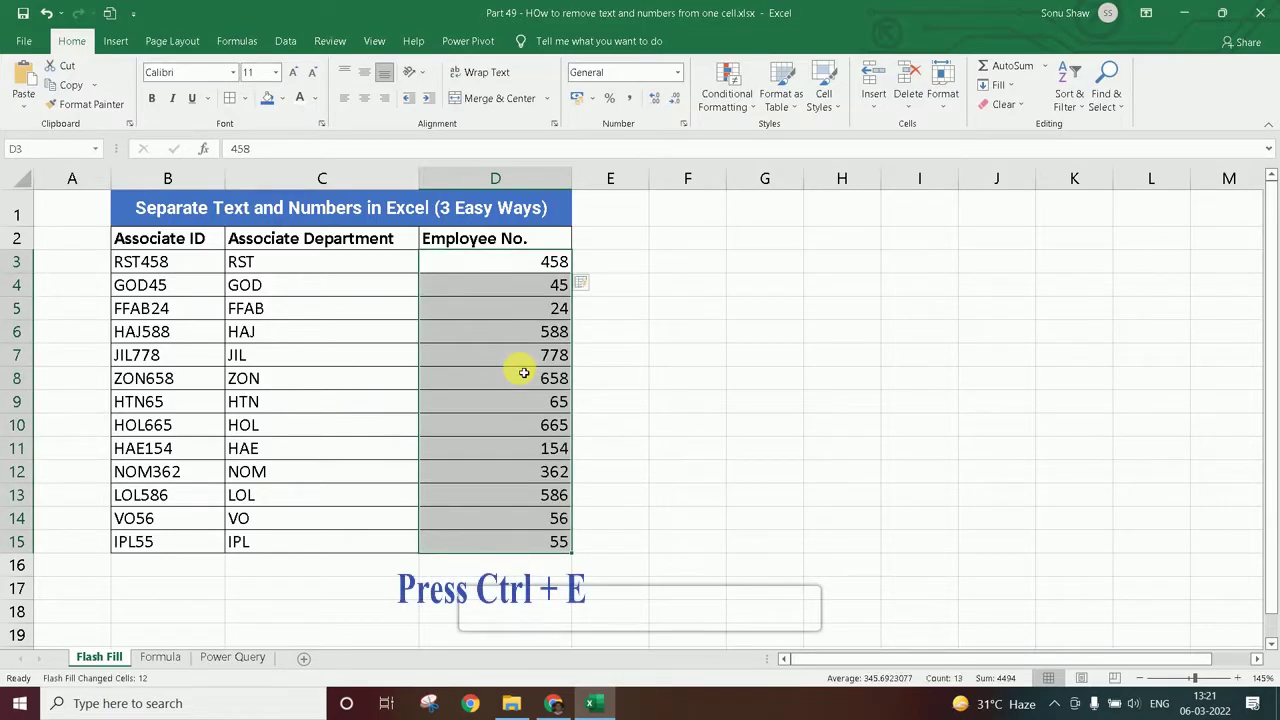
click(322, 268)
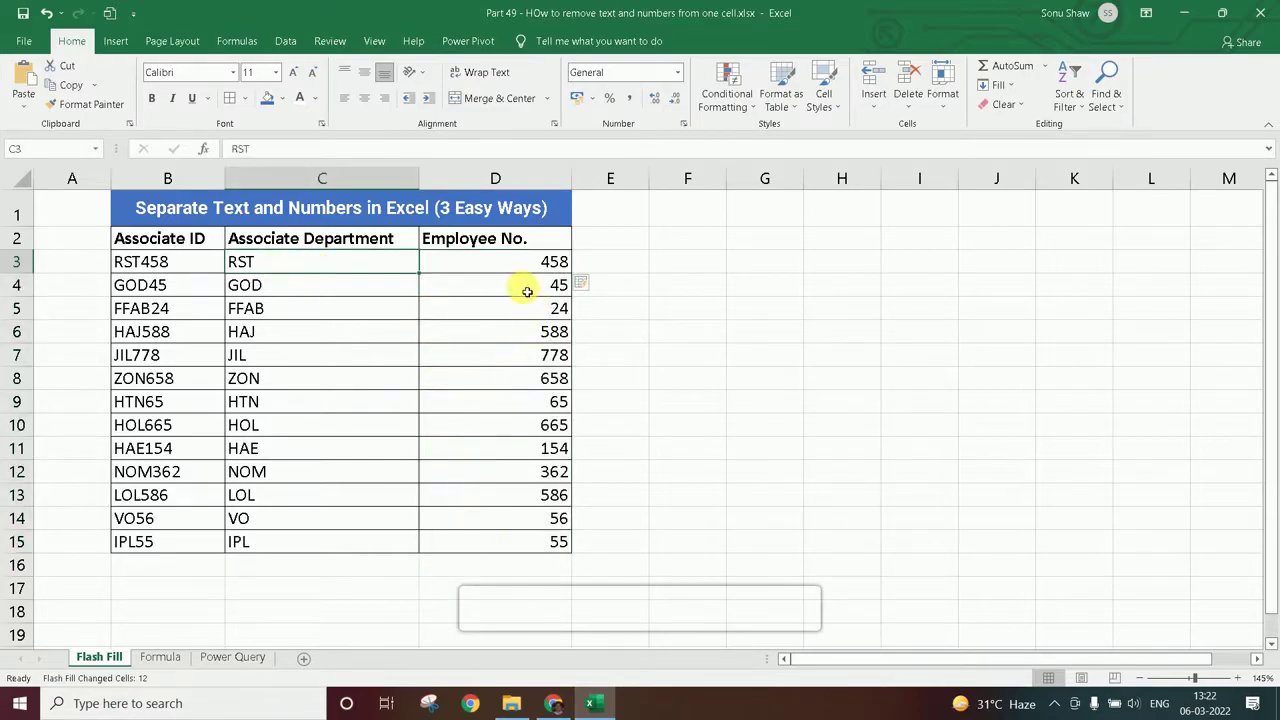
drag(480, 258, 528, 548)
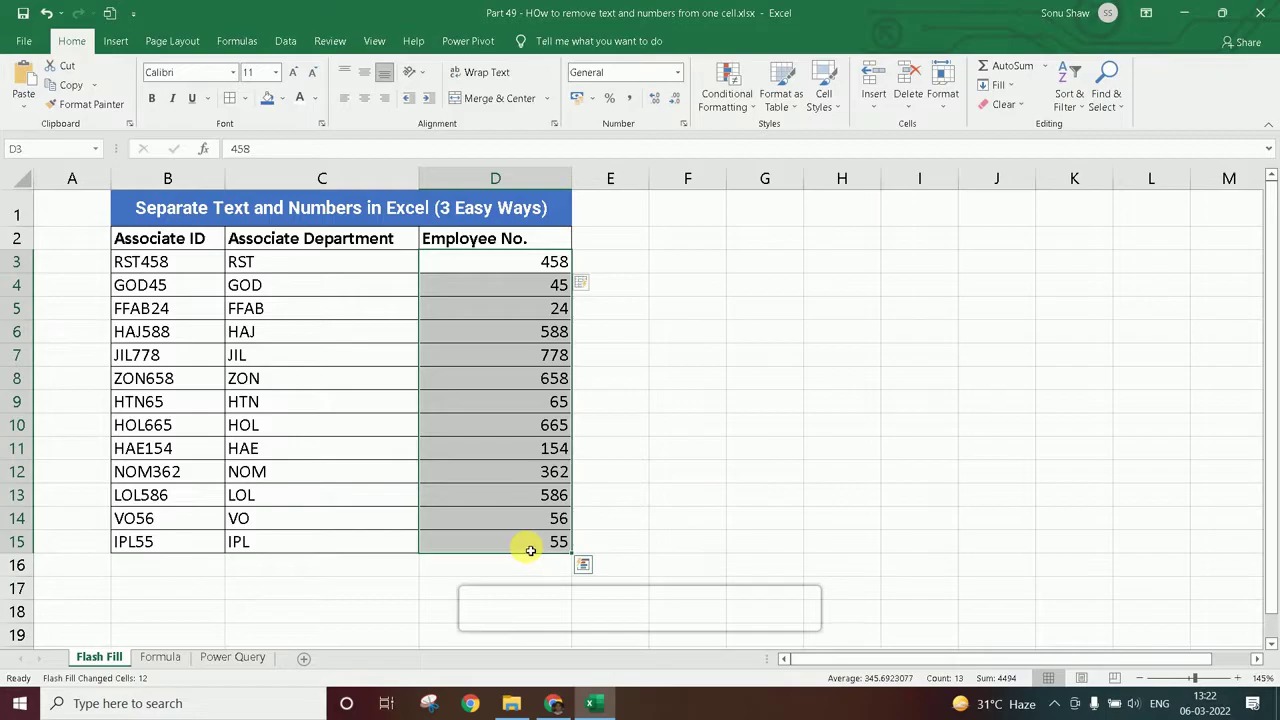
Clear the Employee No. values in D3:D15 and the department values in C5:C15
key(Delete)
drag(322, 315, 327, 535)
key(Delete)
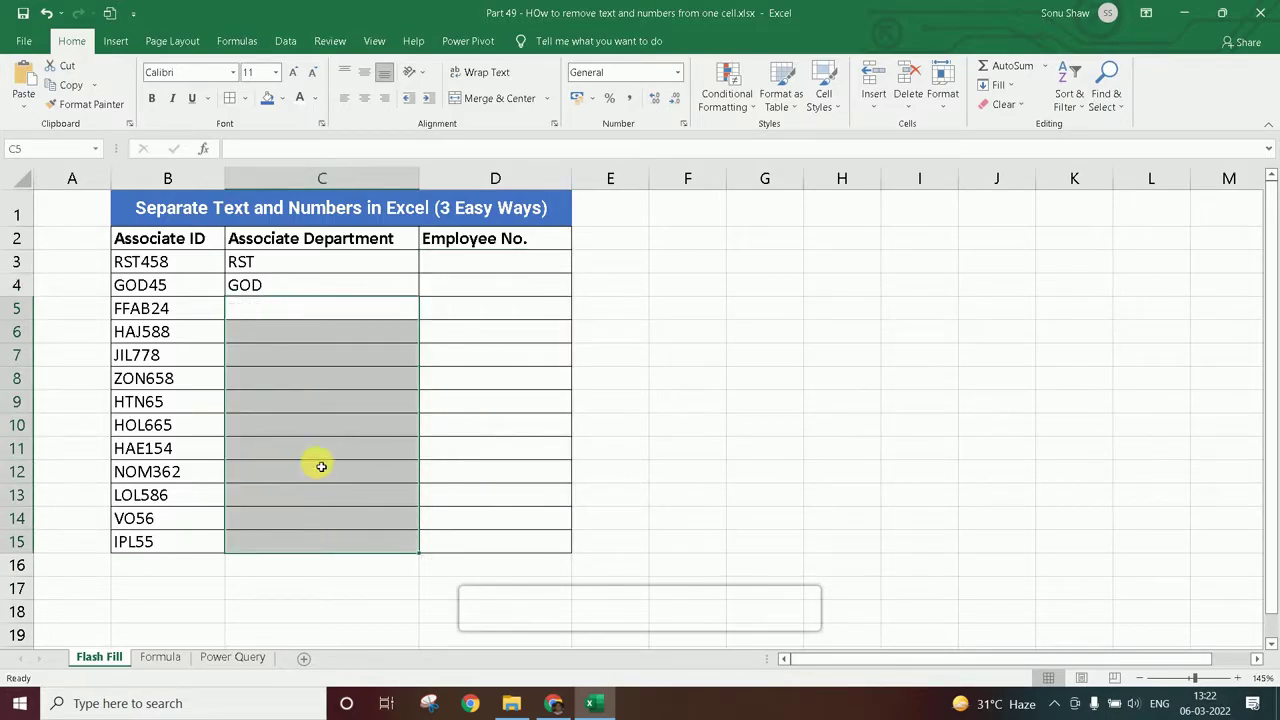
Flash Fill the Associate Department column over C3:C15 from the RST and GOD examples
click(287, 271)
drag(287, 271, 350, 518)
drag(300, 314, 309, 543)
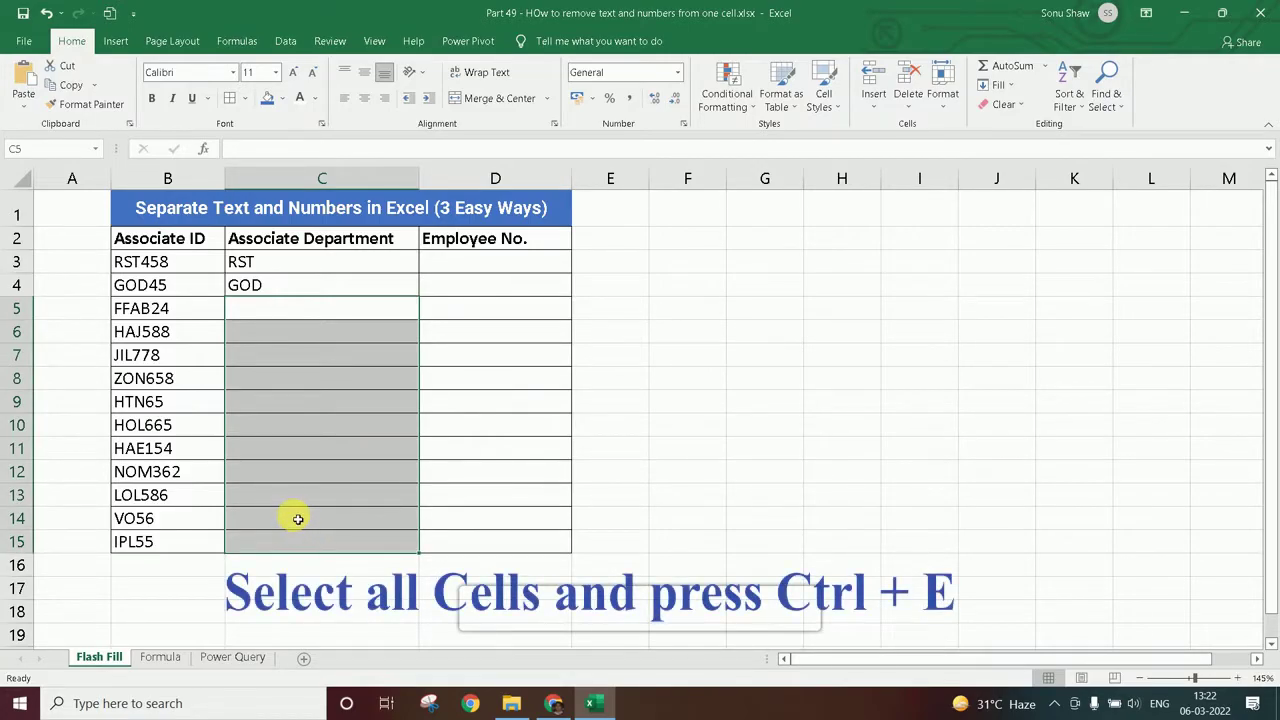
key(ctrl+e)
click(641, 402)
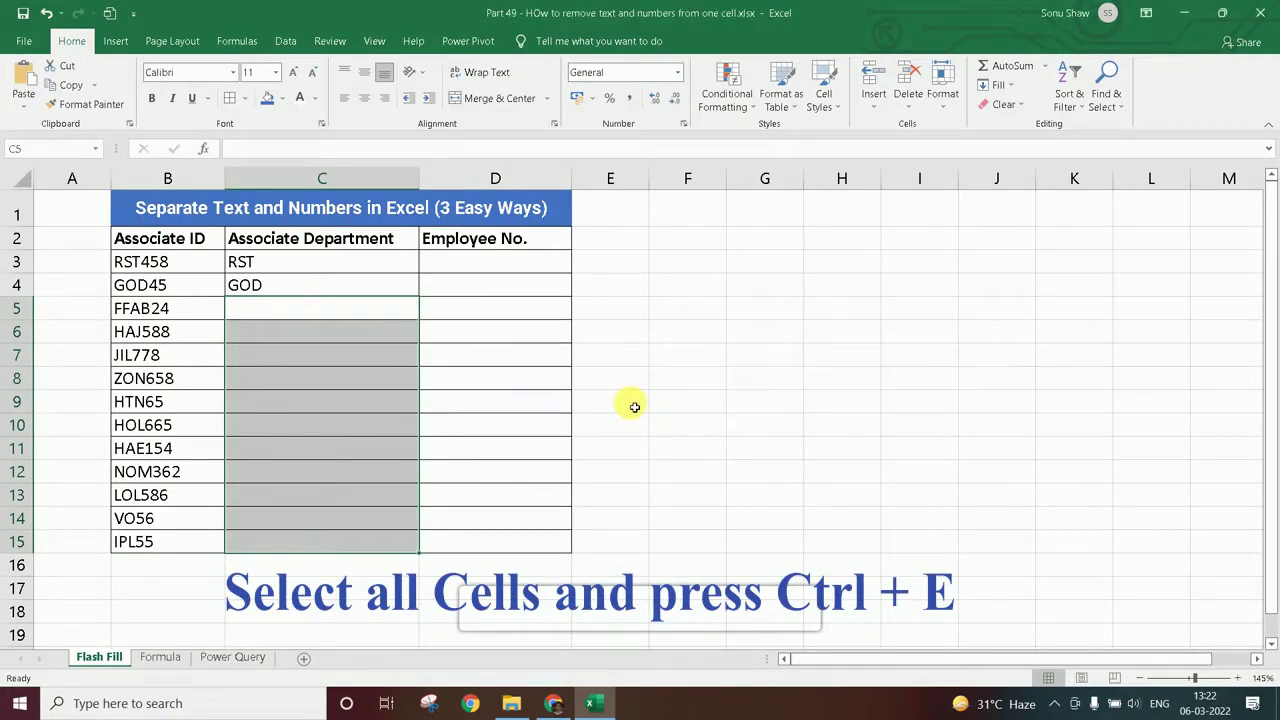
drag(300, 262, 295, 541)
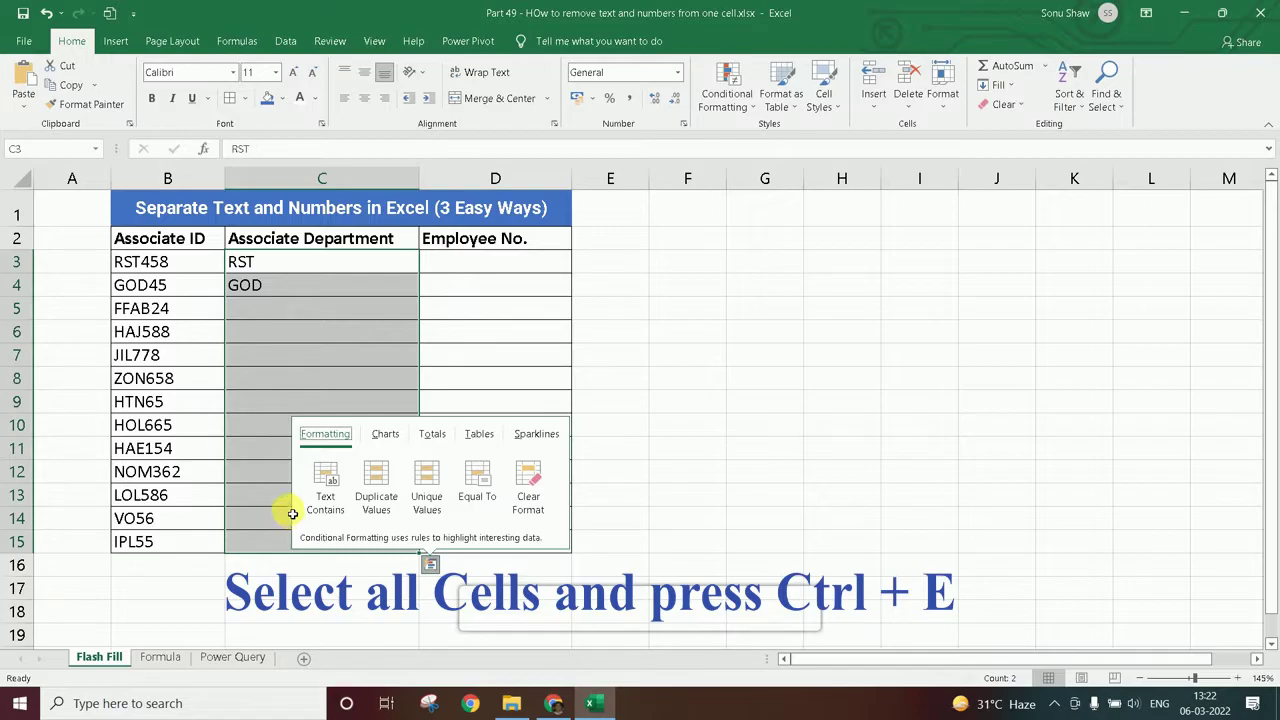
drag(394, 260, 318, 536)
key(ctrl+e)
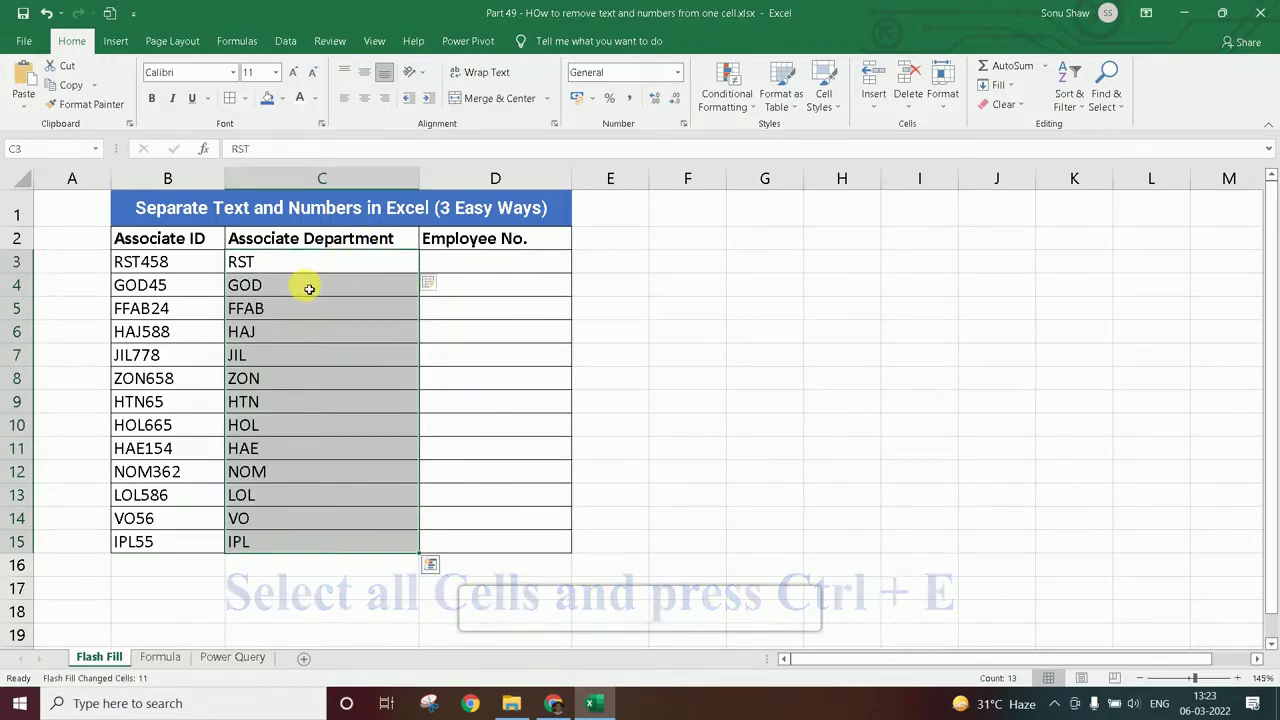
Clear the Associate Department values from C4 downward, keeping only RST in C3
click(463, 258)
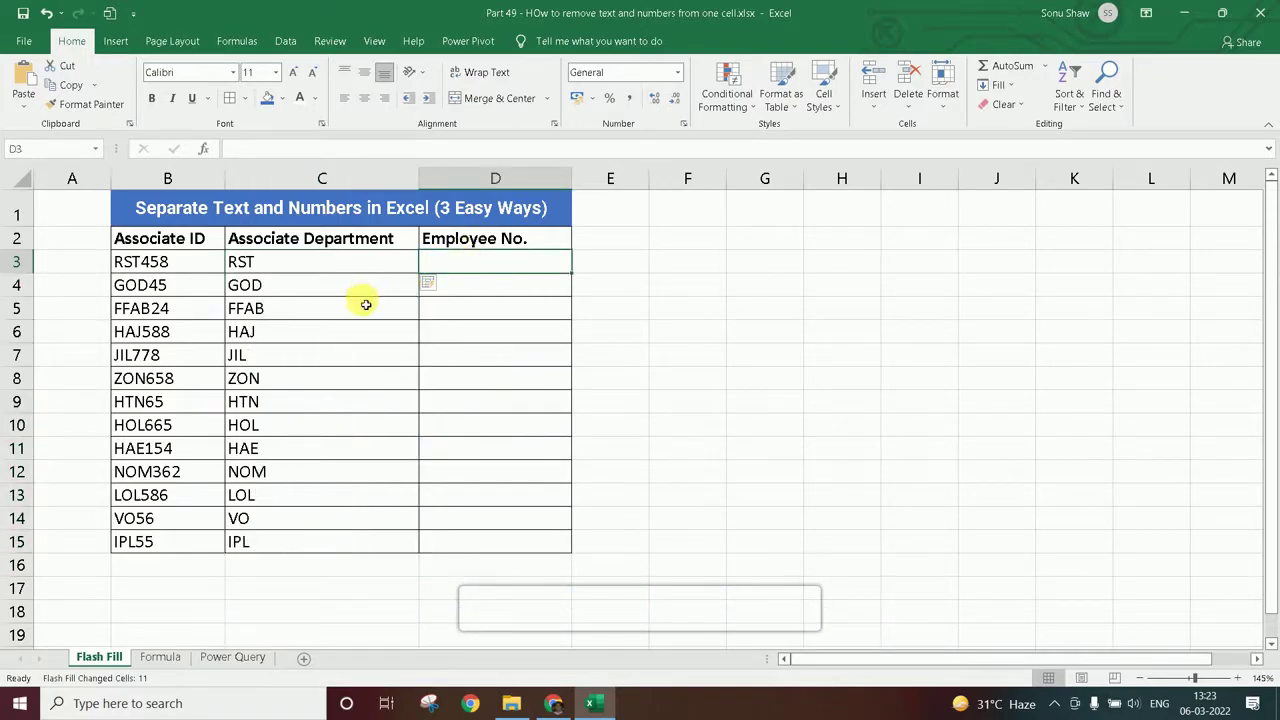
click(340, 289)
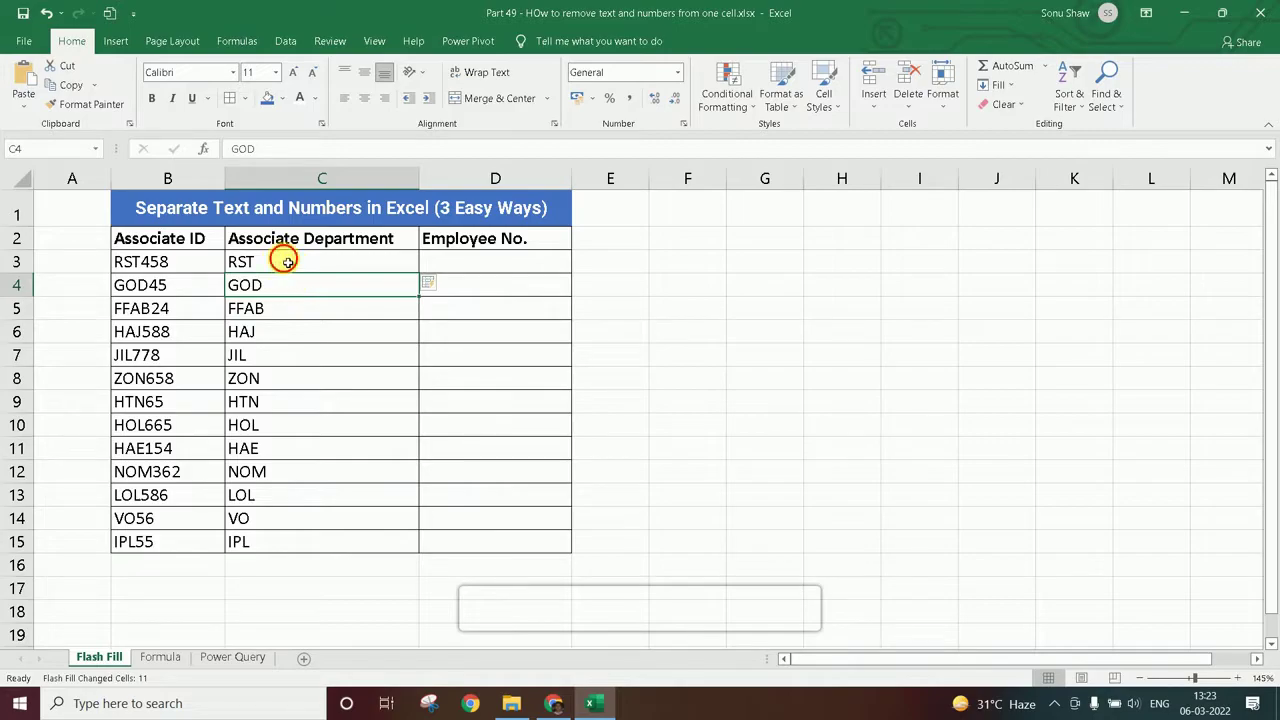
drag(297, 277, 314, 426)
drag(294, 564, 294, 564)
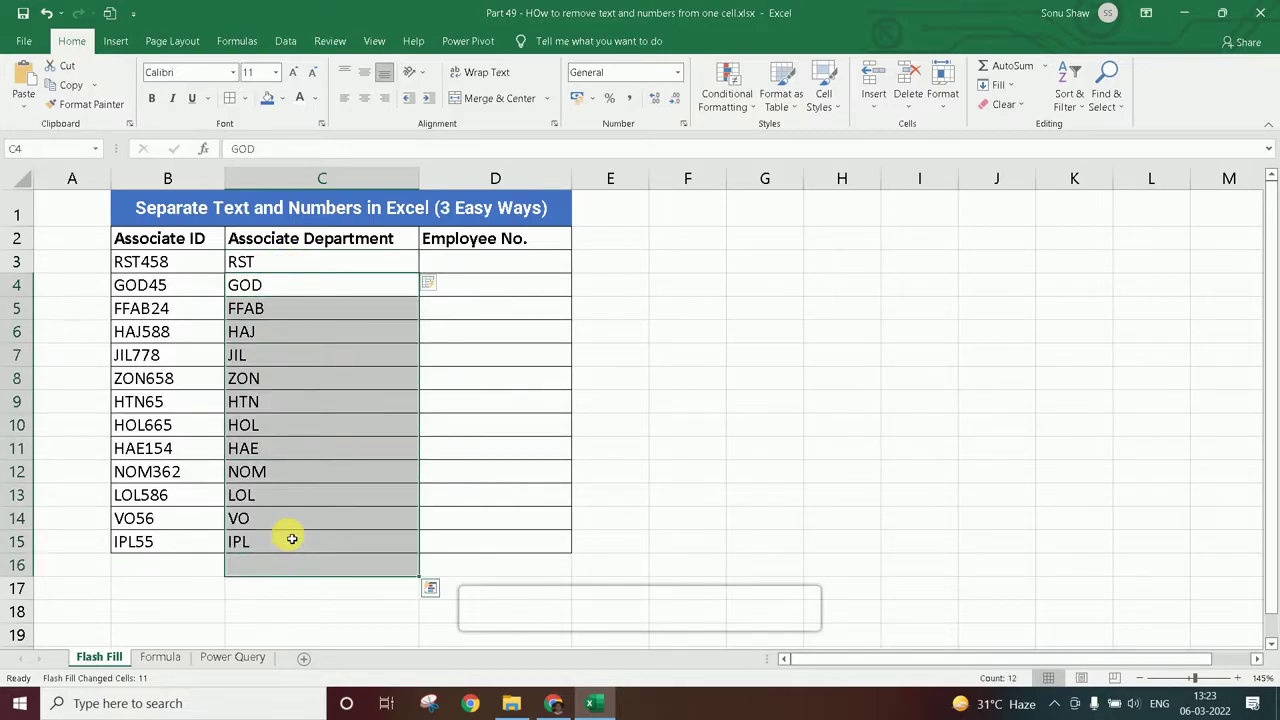
key(Delete)
Flash Fill C3:C15 from the single RST example using the Flash Fill data tool
drag(285, 268, 297, 541)
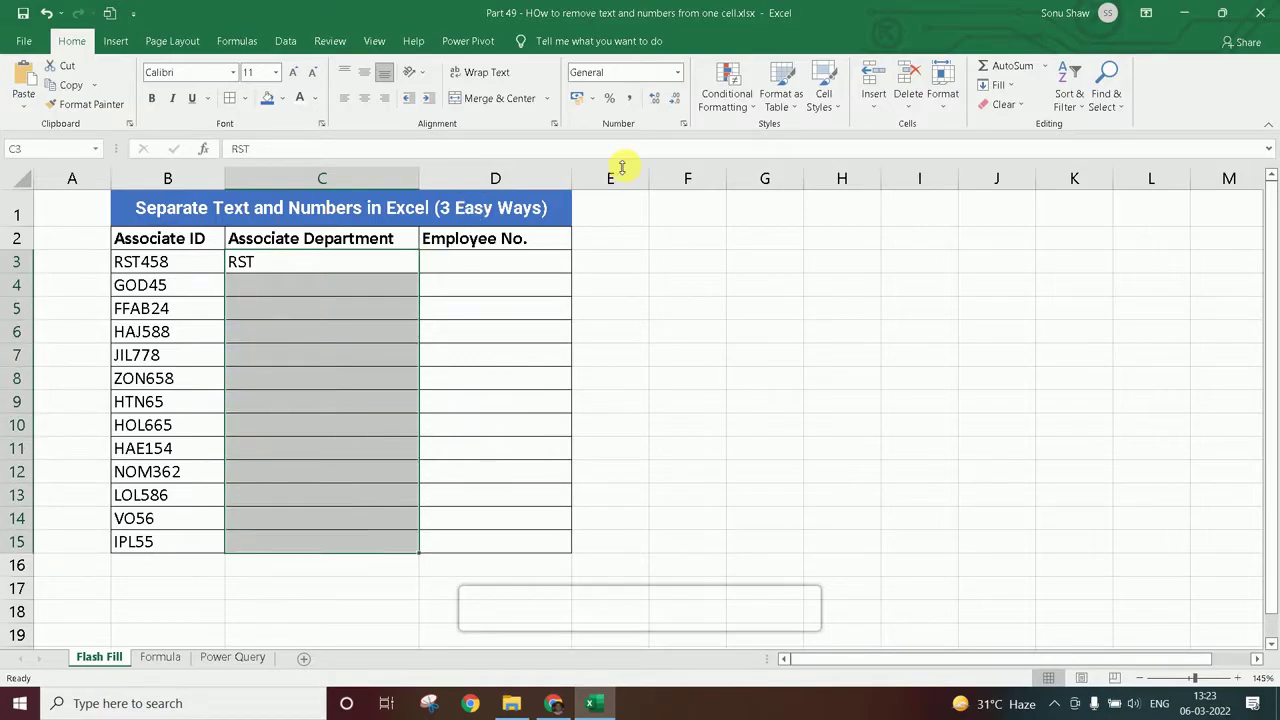
click(289, 40)
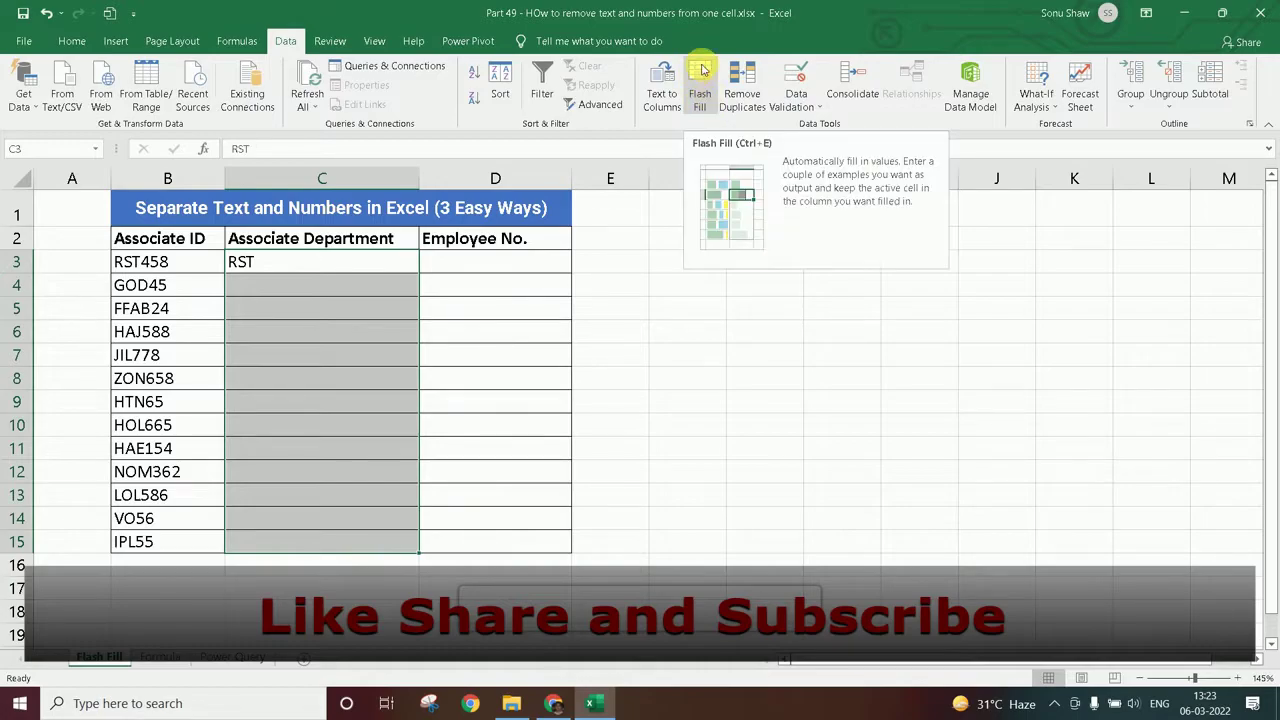
click(699, 93)
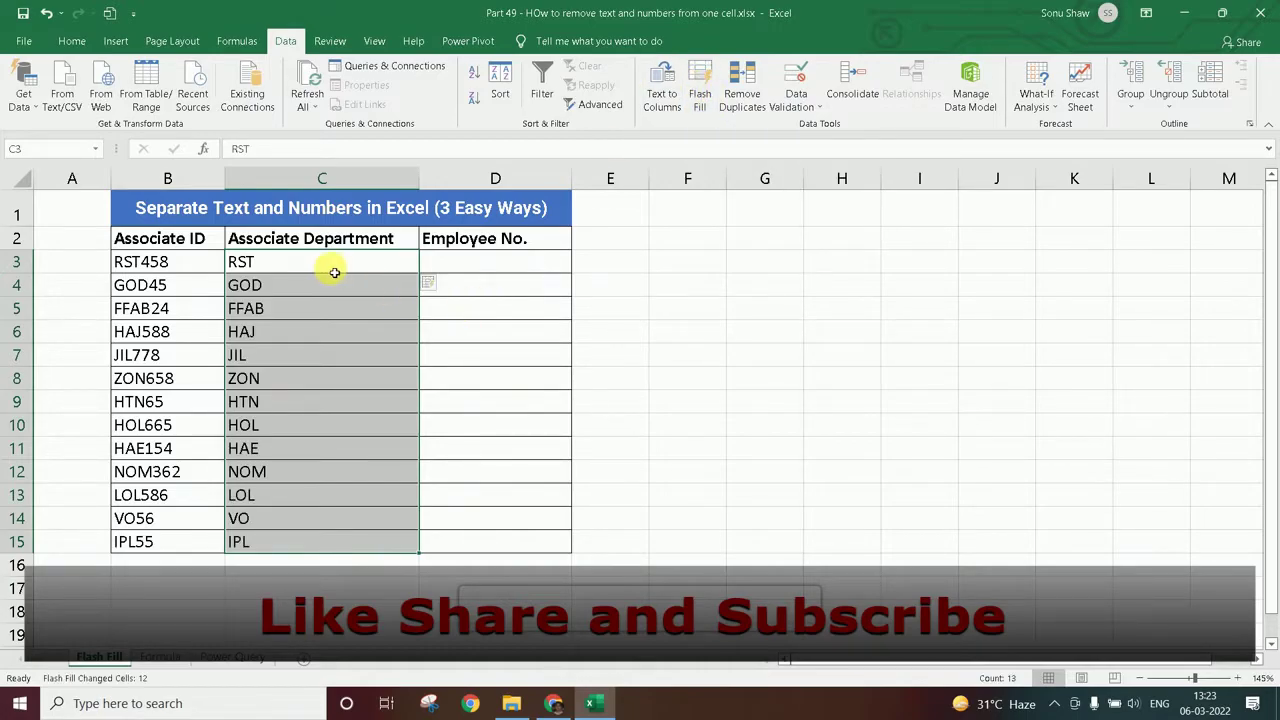
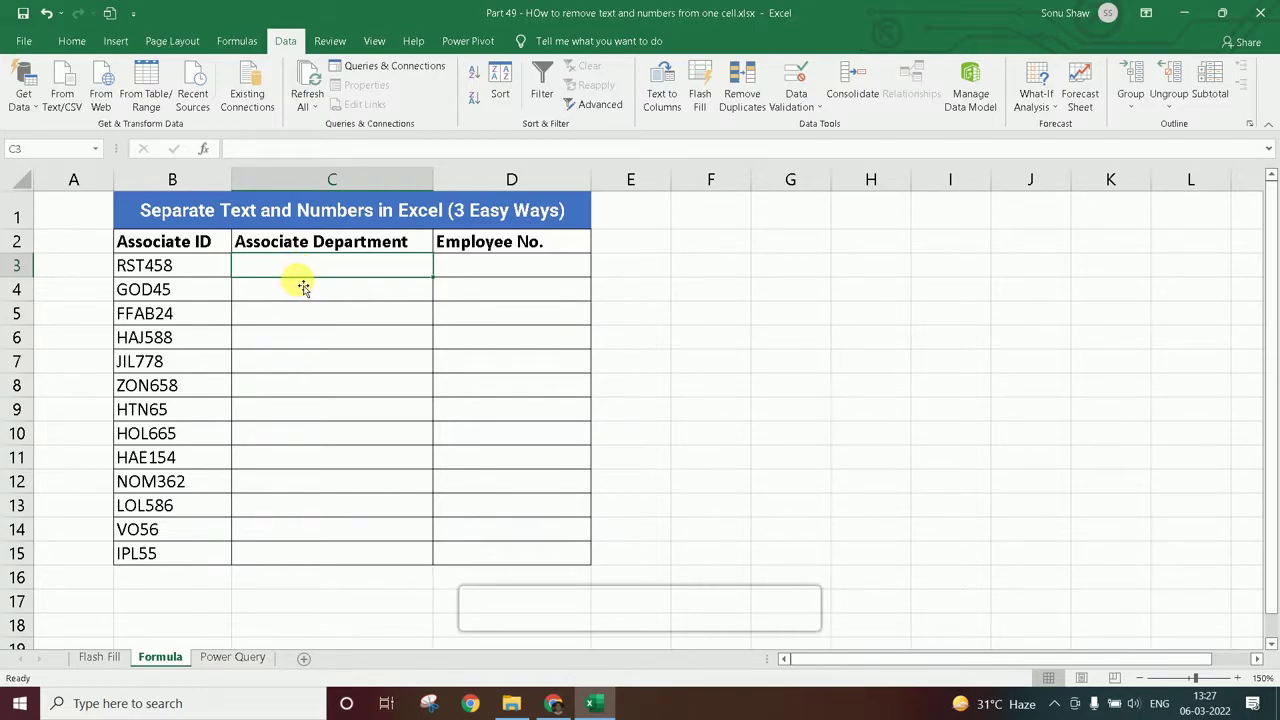
Write the formula =FIND({0,1,2,3,4,5,6,7,8,9},B3) in C3 of the Formula sheet
text(=FIN)
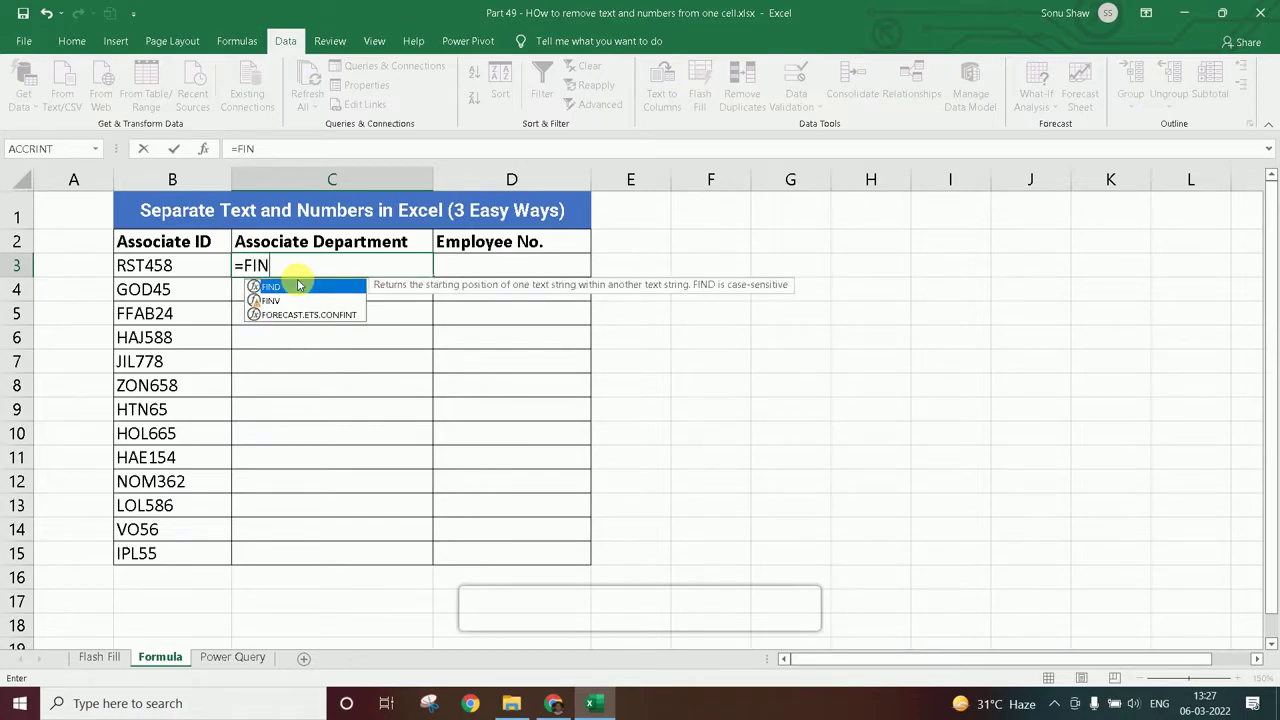
double_click(297, 285)
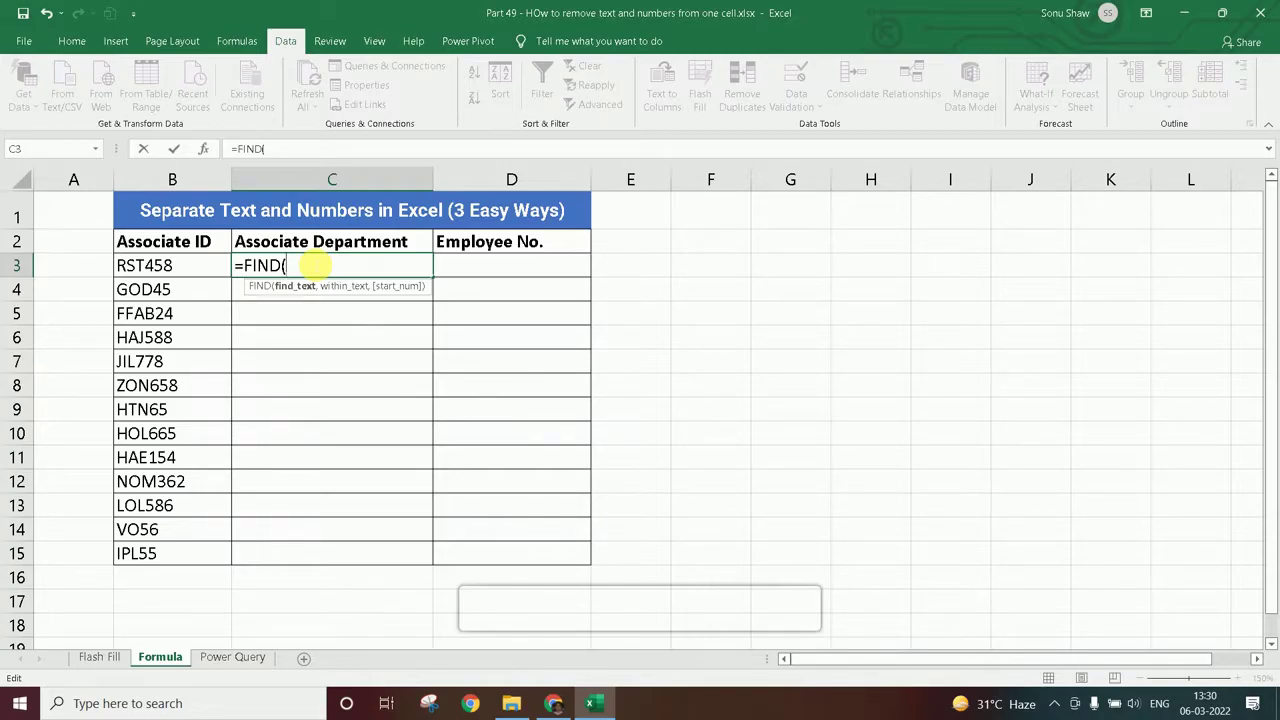
text({)
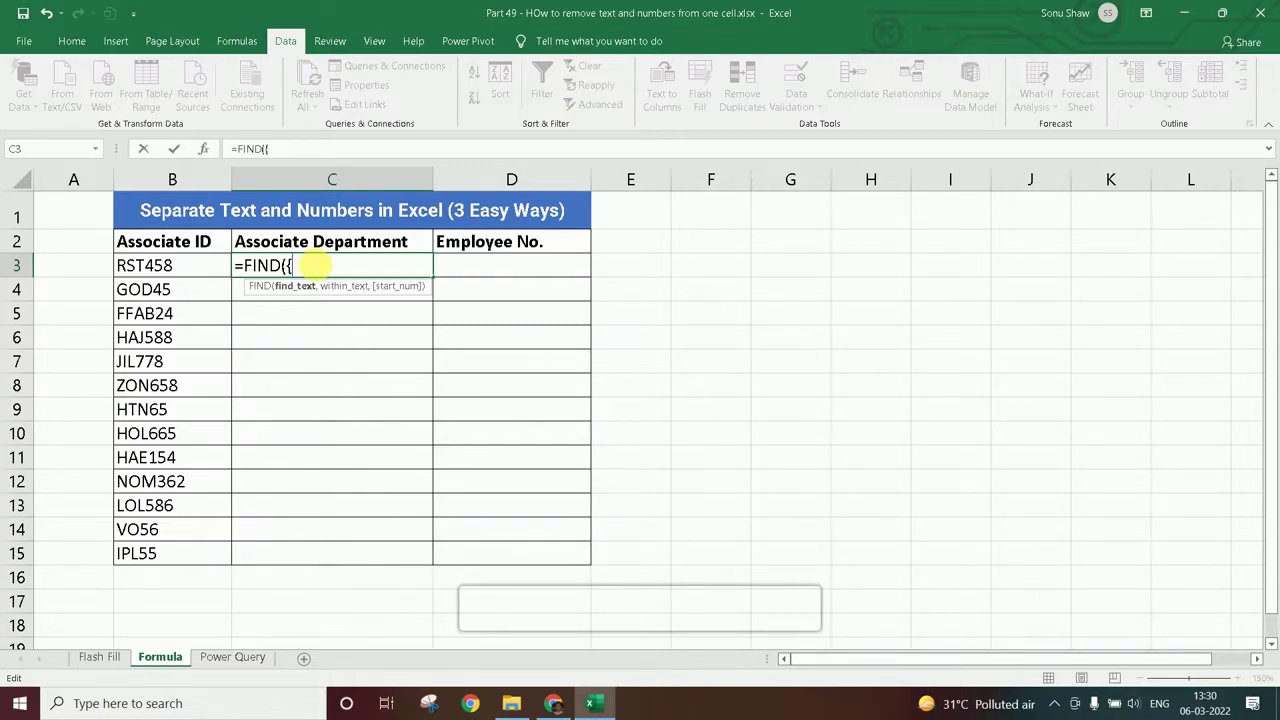
text(1)
key(BackSpace)
text(0,1,0)
key(BackSpace)
text(2,3,4,5,6,7)
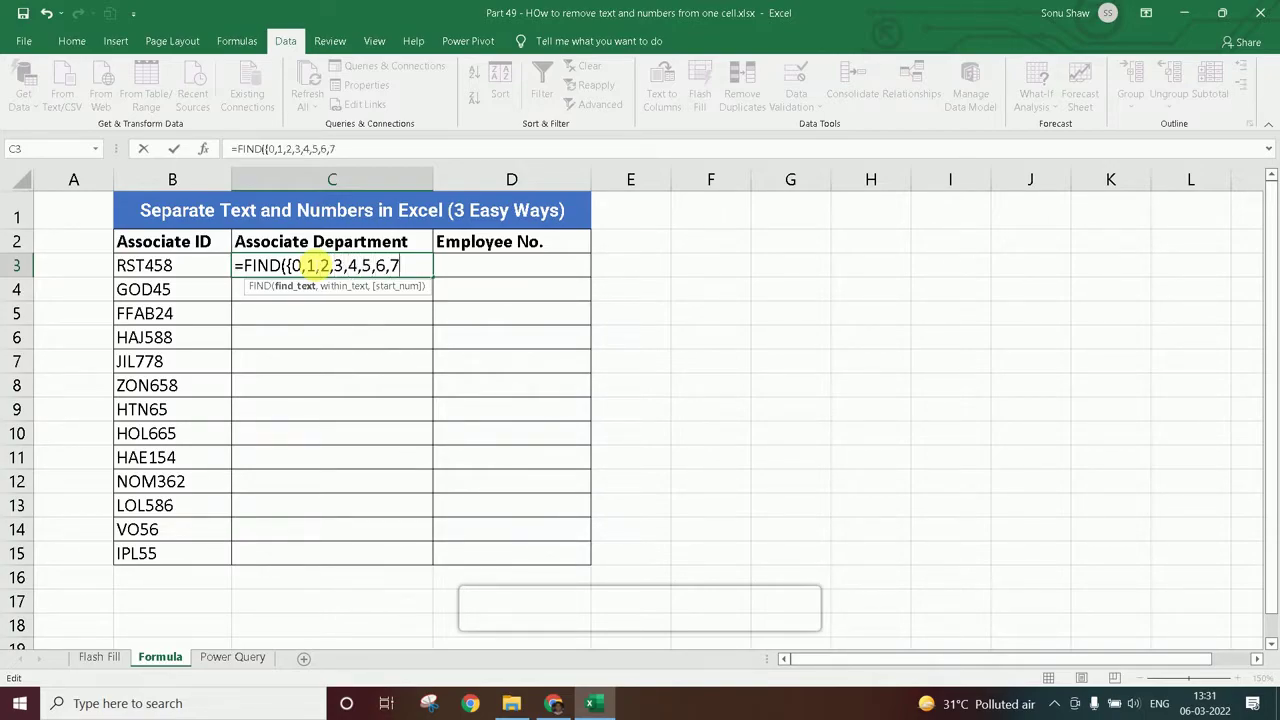
text(,8,9)
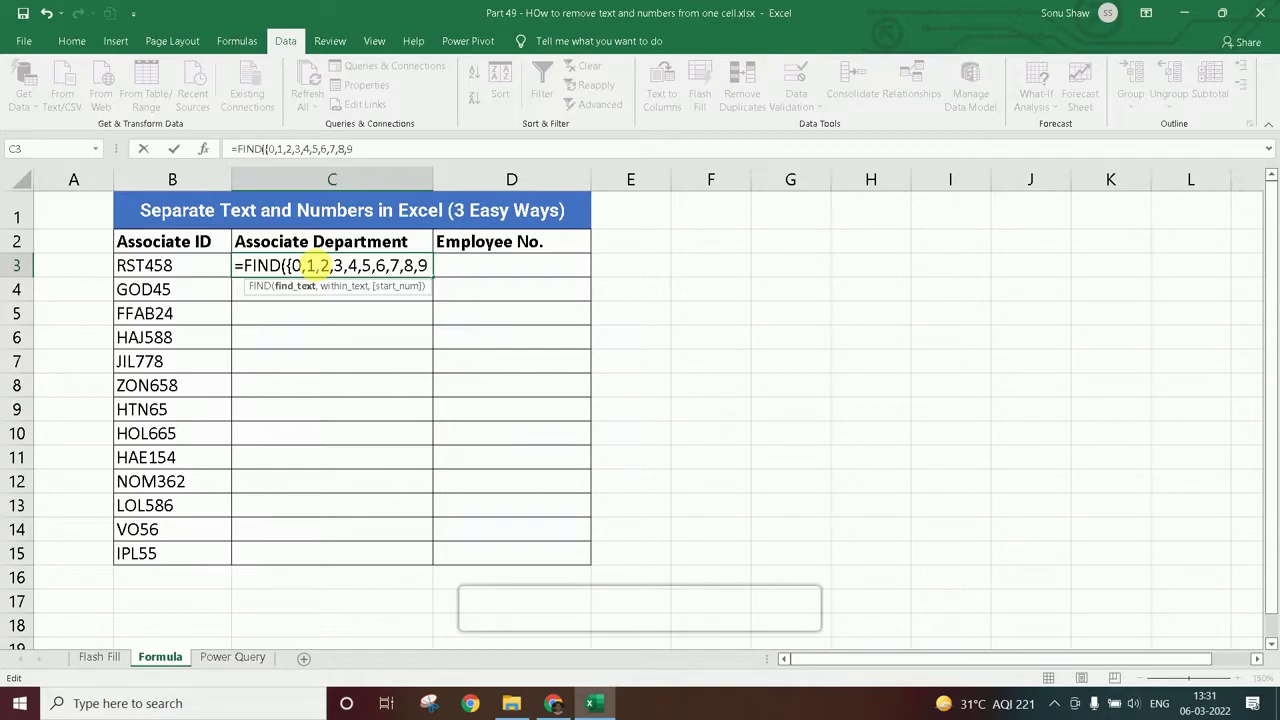
text(},)
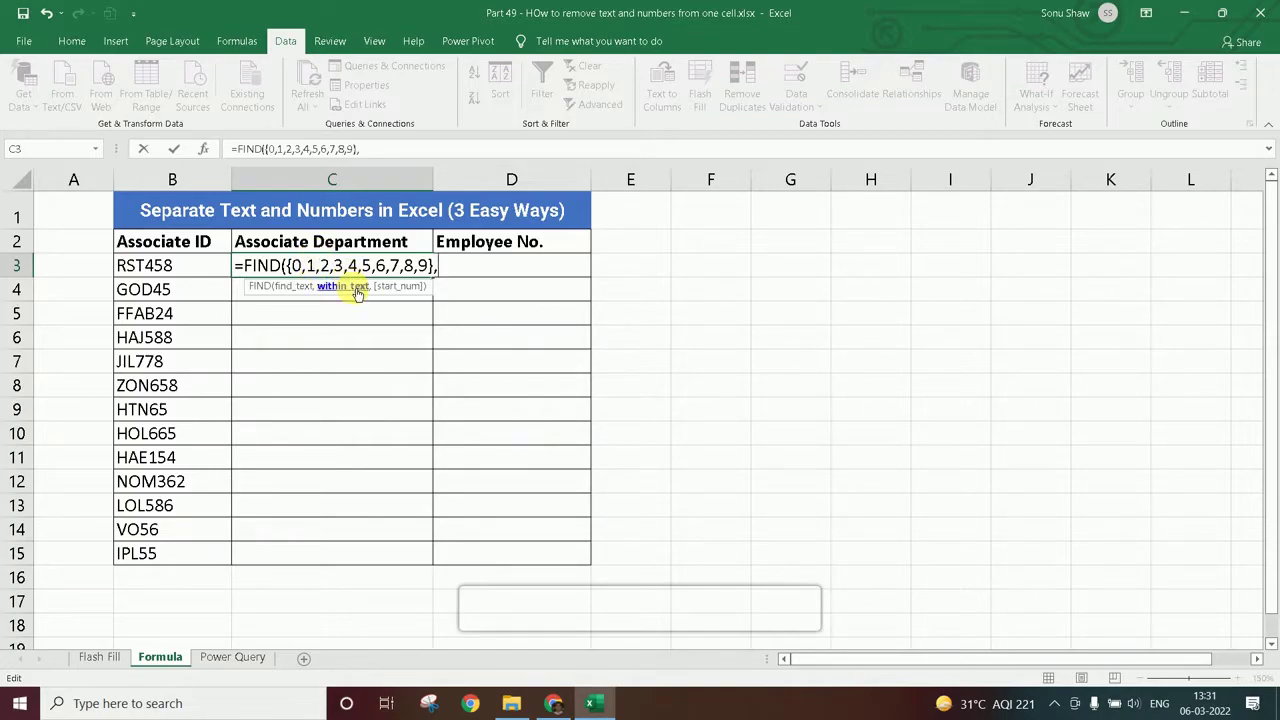
click(193, 266)
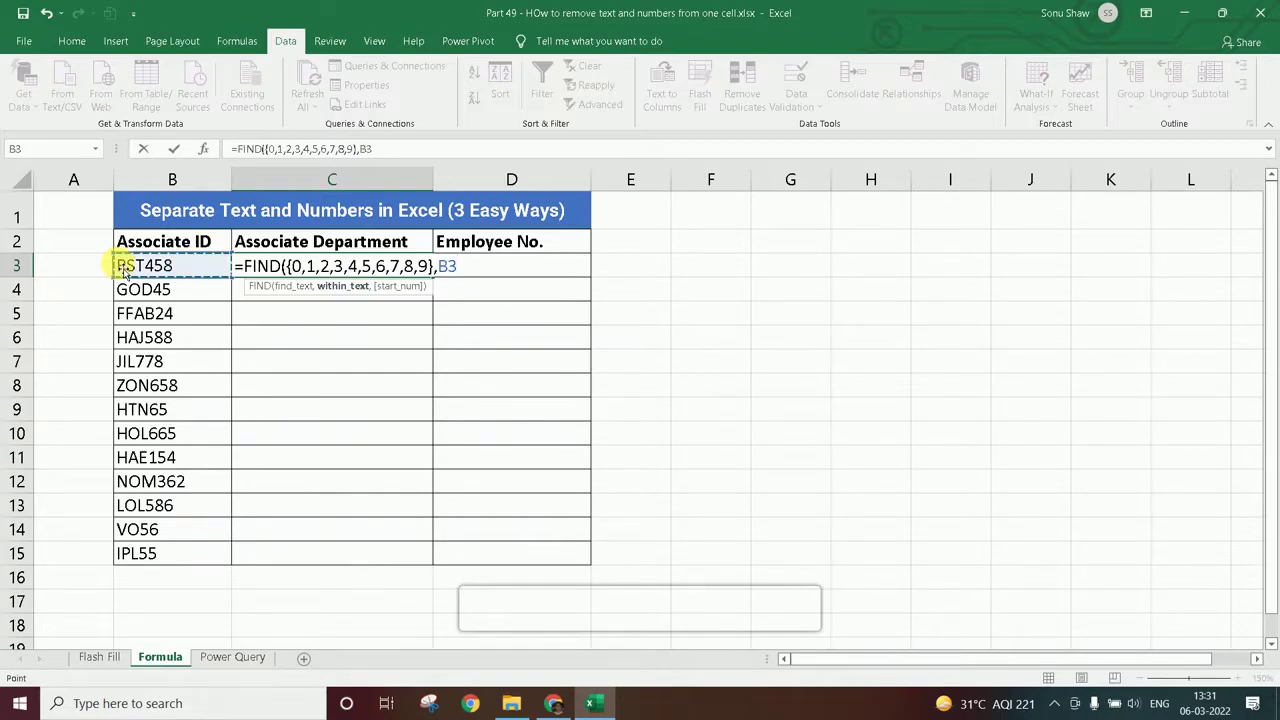
text())
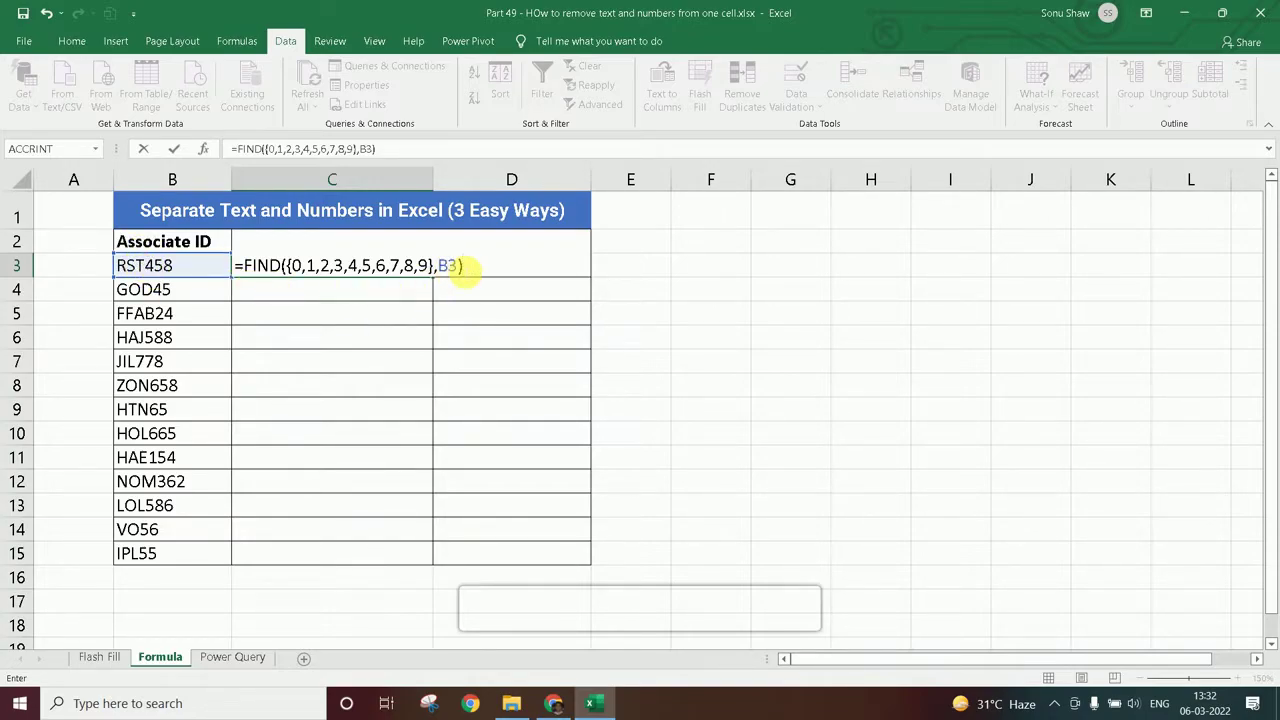
Evaluate the FIND expression inside C3 to inspect its array of results, and restore the formula text
click(463, 266)
drag(464, 267, 248, 268)
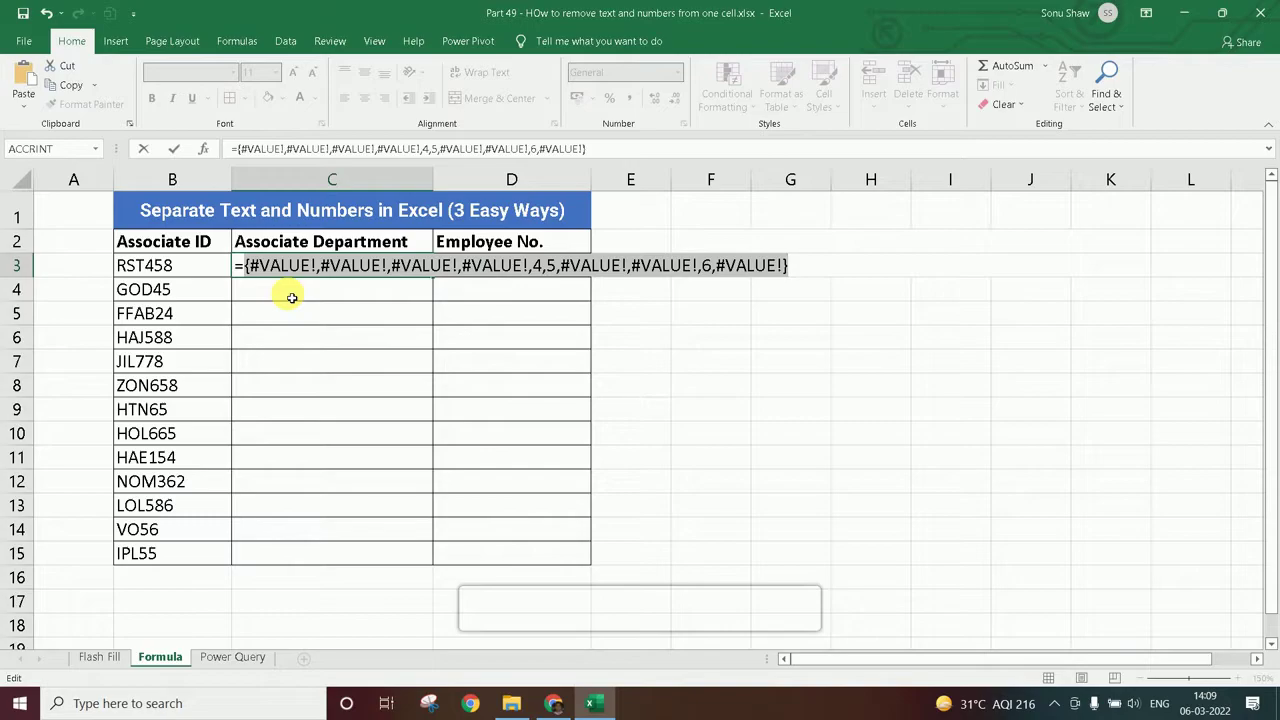
key(ctrl+z)
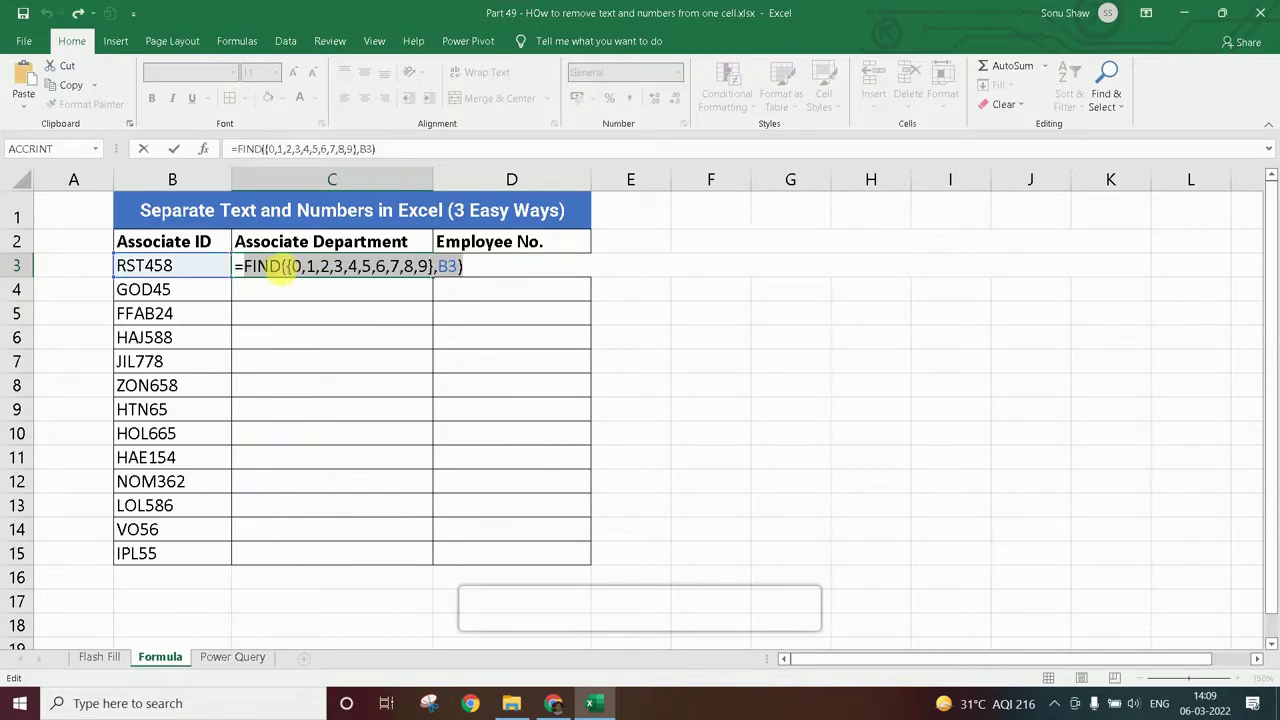
Wrap the FIND expression in C3 in IFERROR with an empty string "" as the error value
click(247, 266)
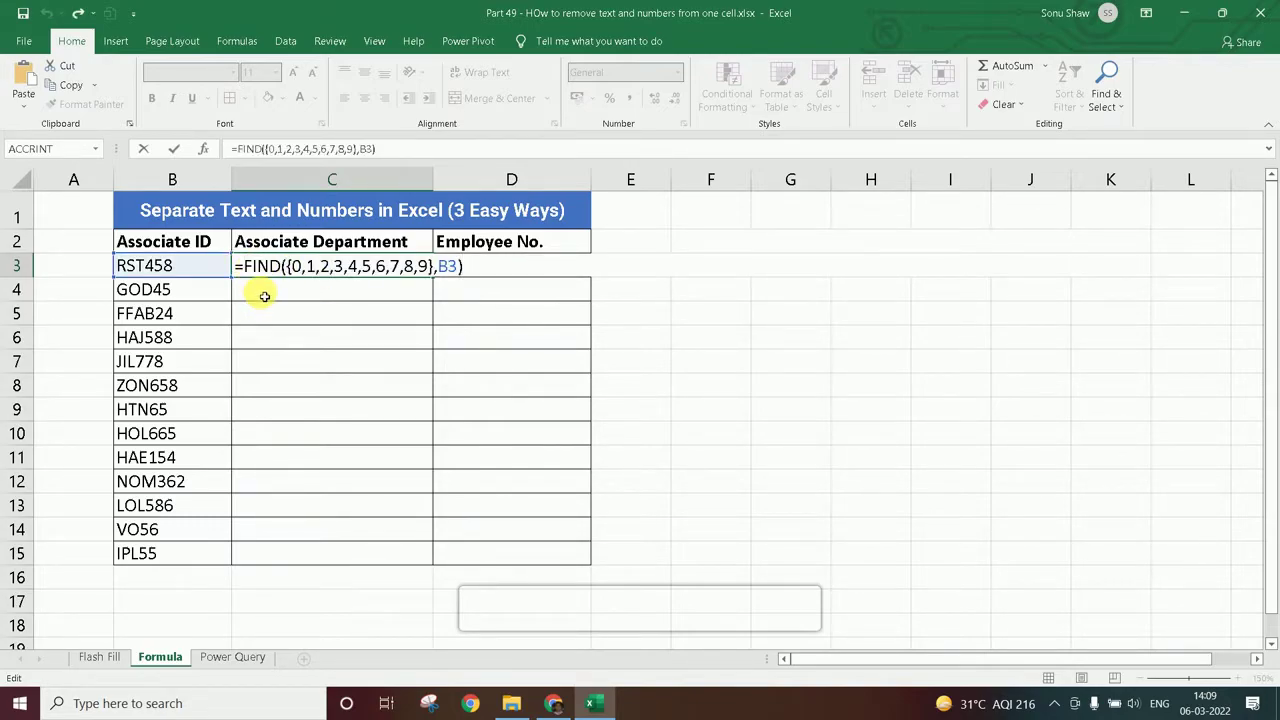
text(ISER)
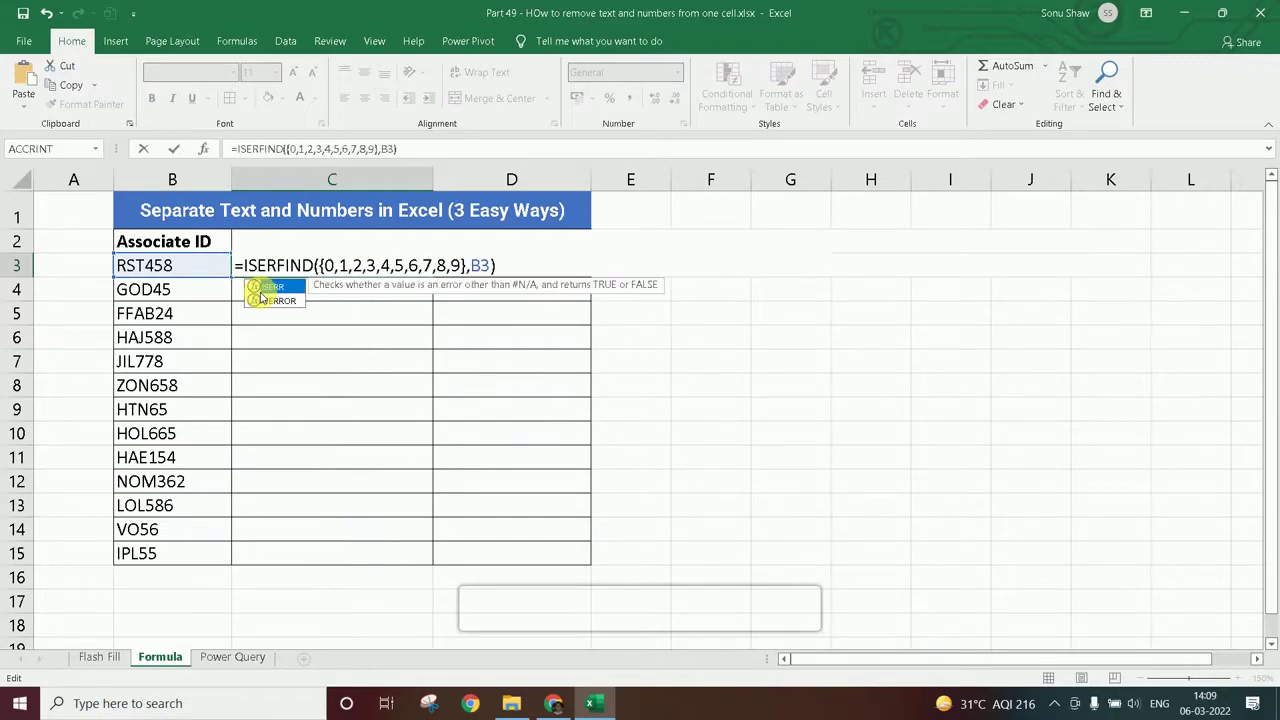
key(BackSpace)
key(BackSpace)
key(BackSpace)
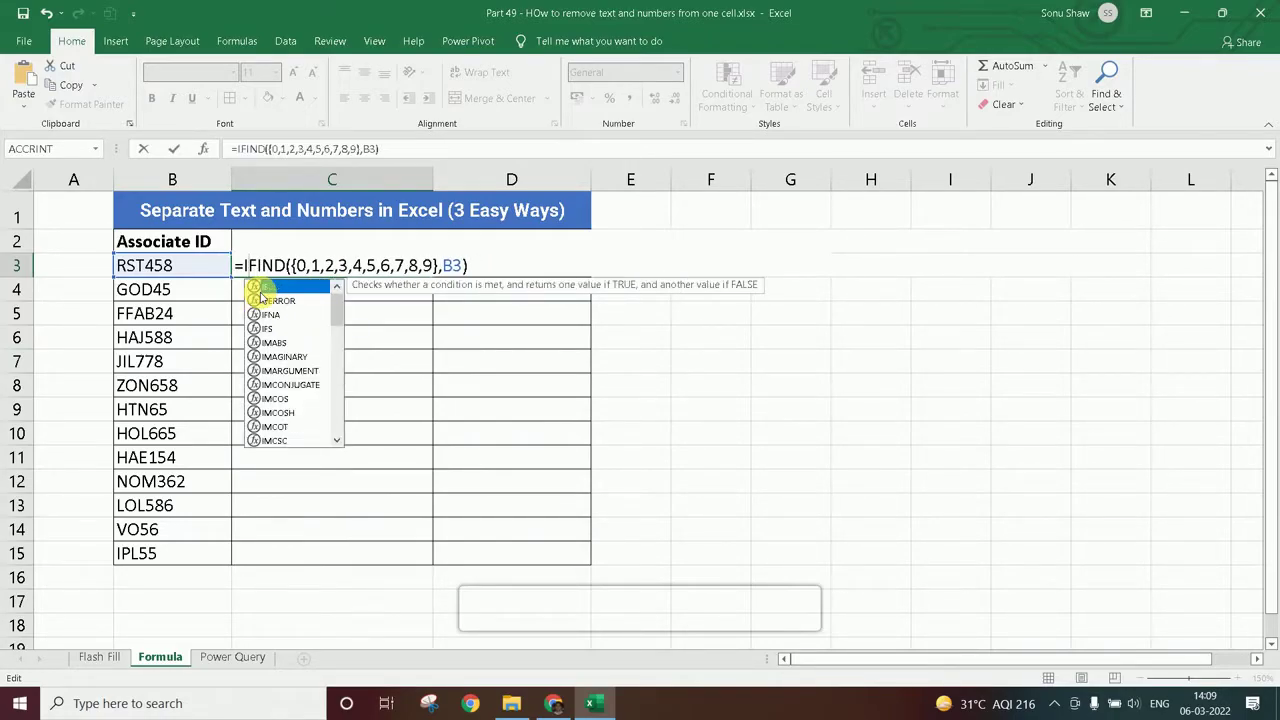
text(FERRO)
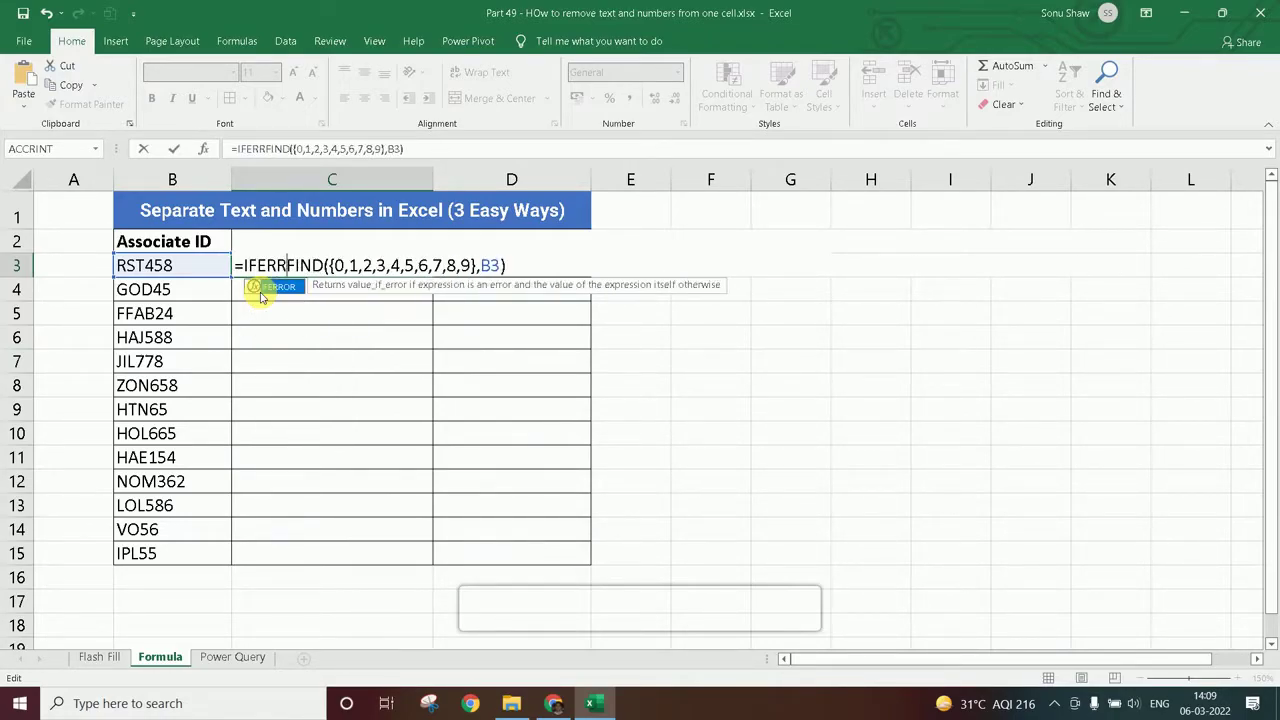
key(Tab)
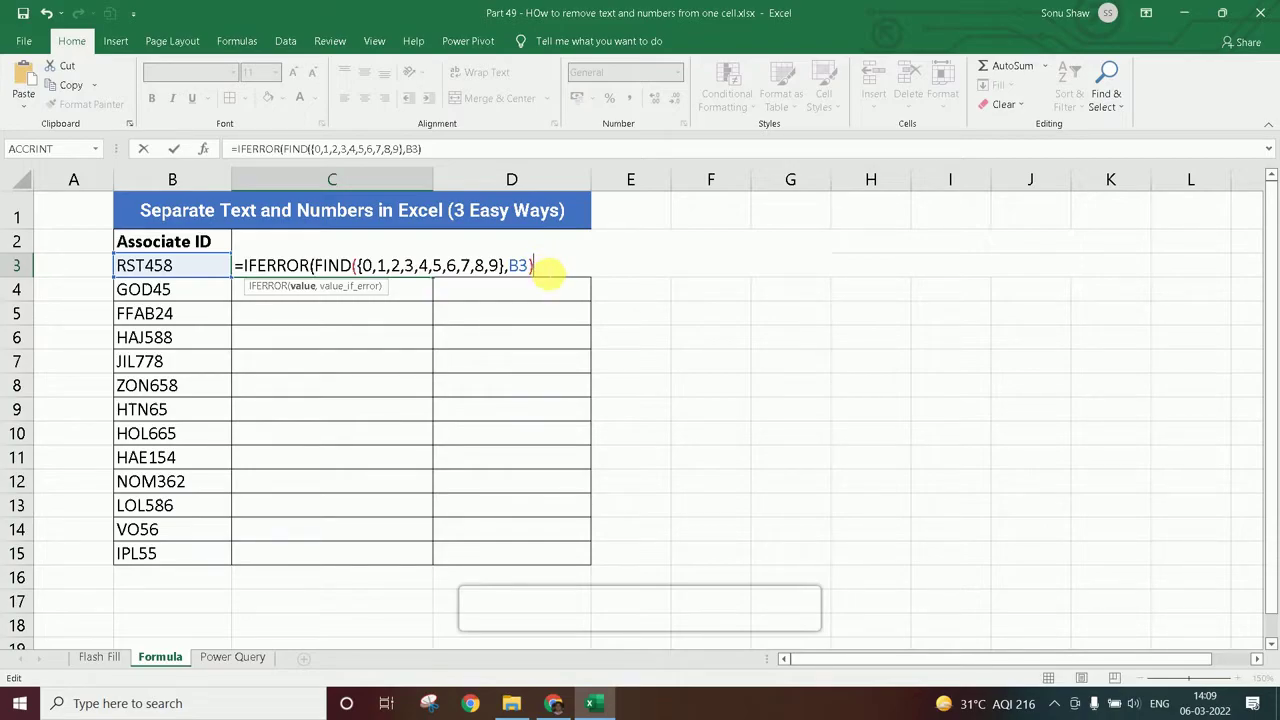
text(,"")
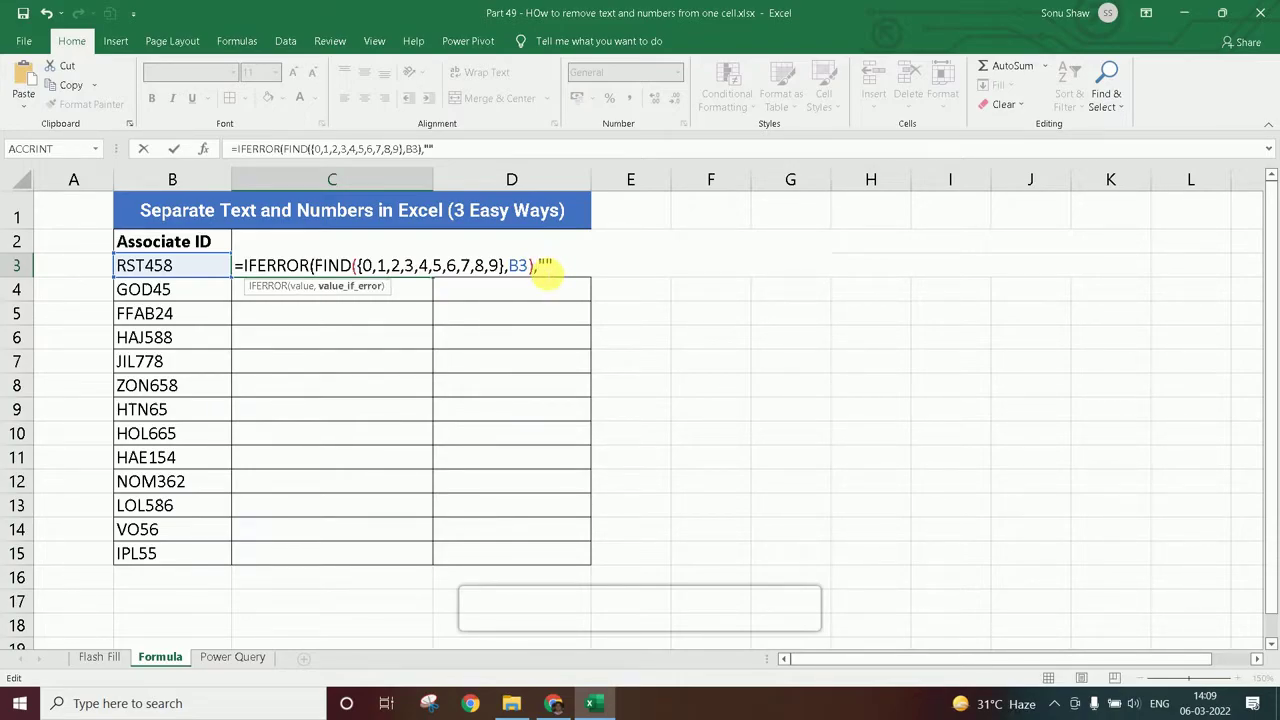
text())
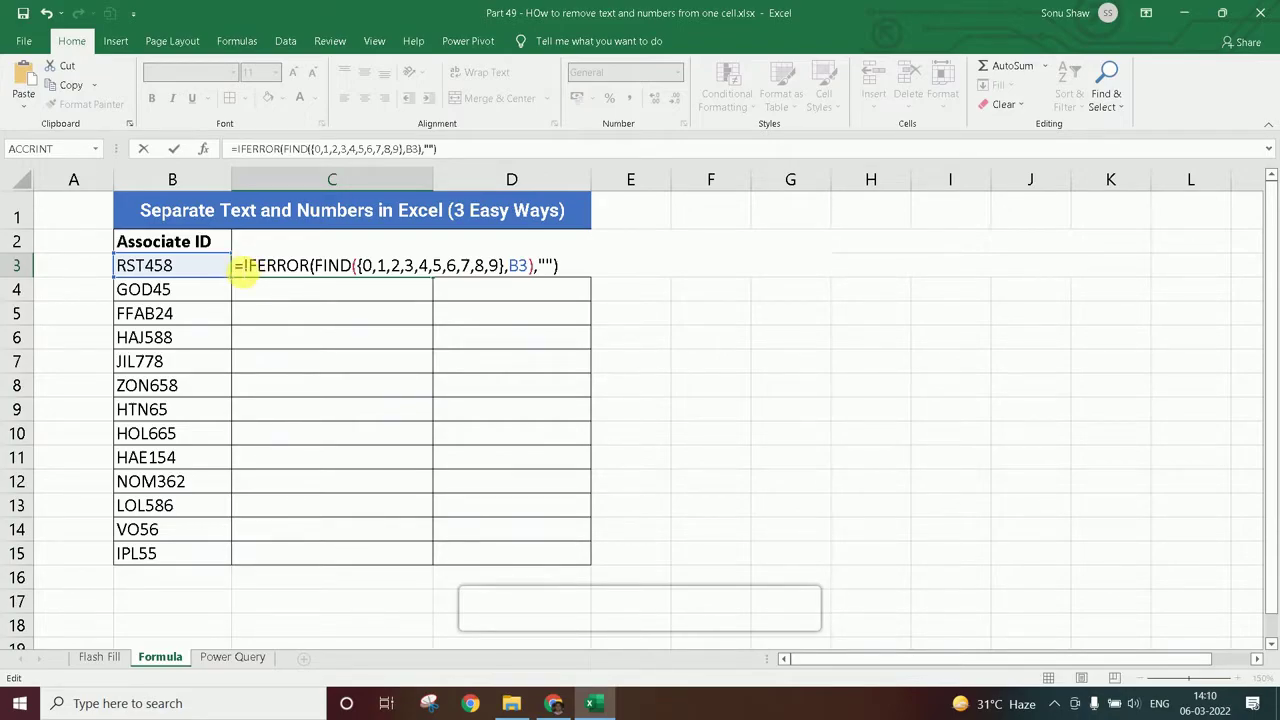
Nest the IFERROR expression in C3 inside MIN and enter the whole formula as an array formula
text(MIN)
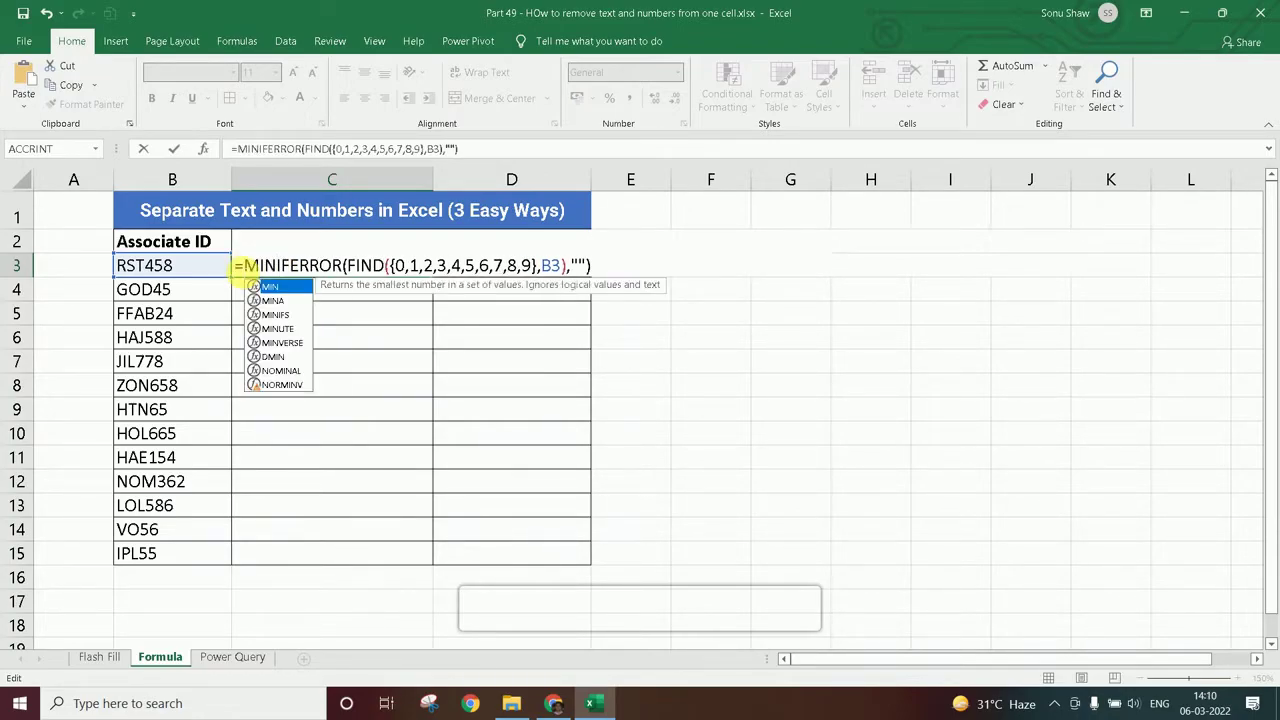
text(()
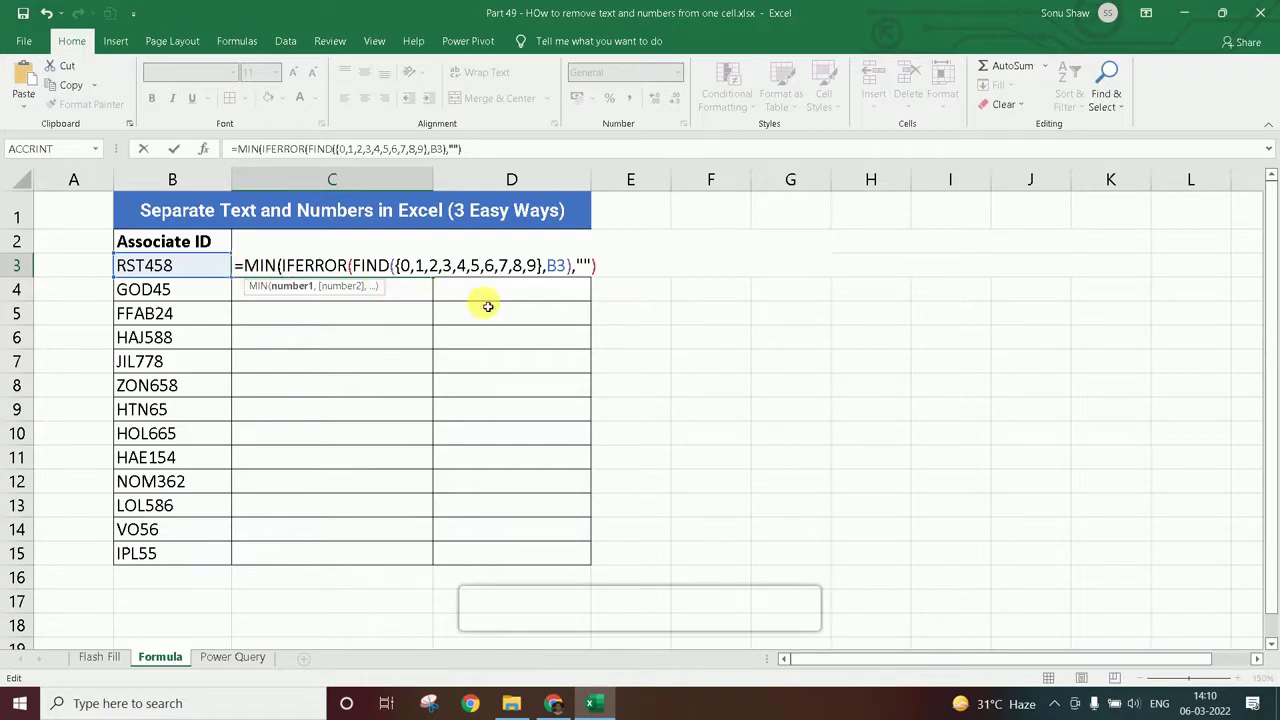
click(610, 267)
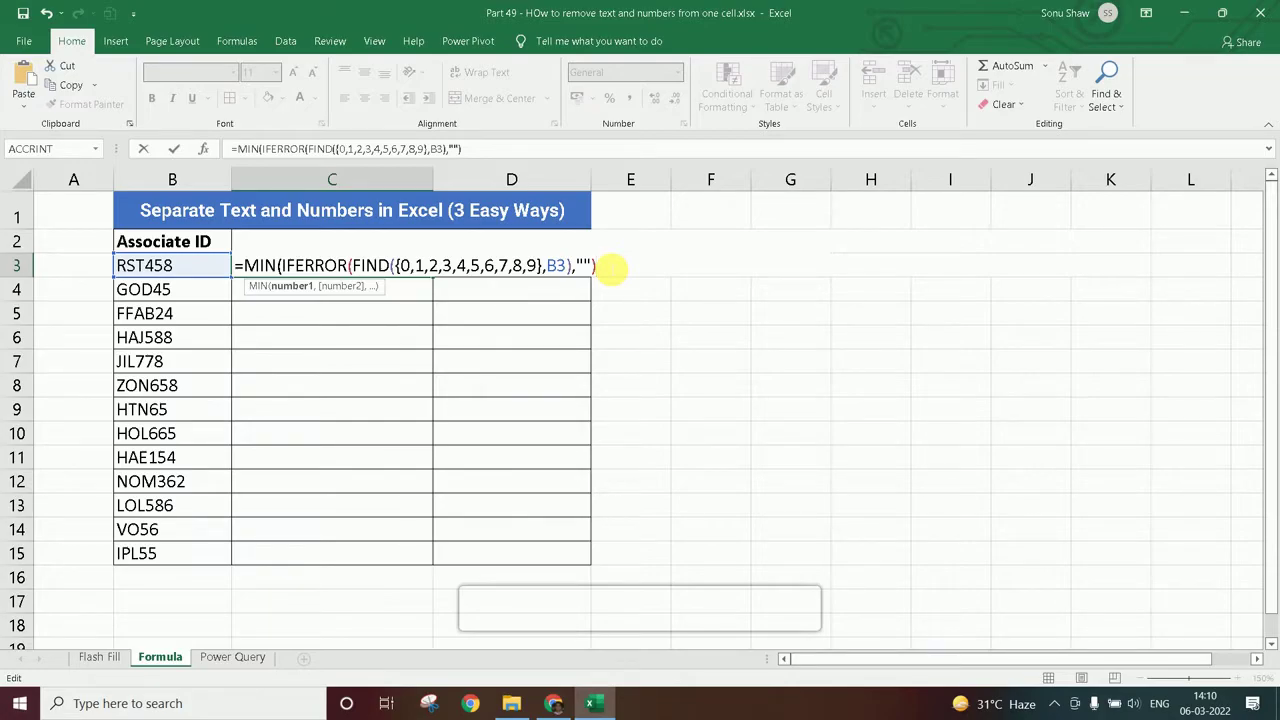
text())
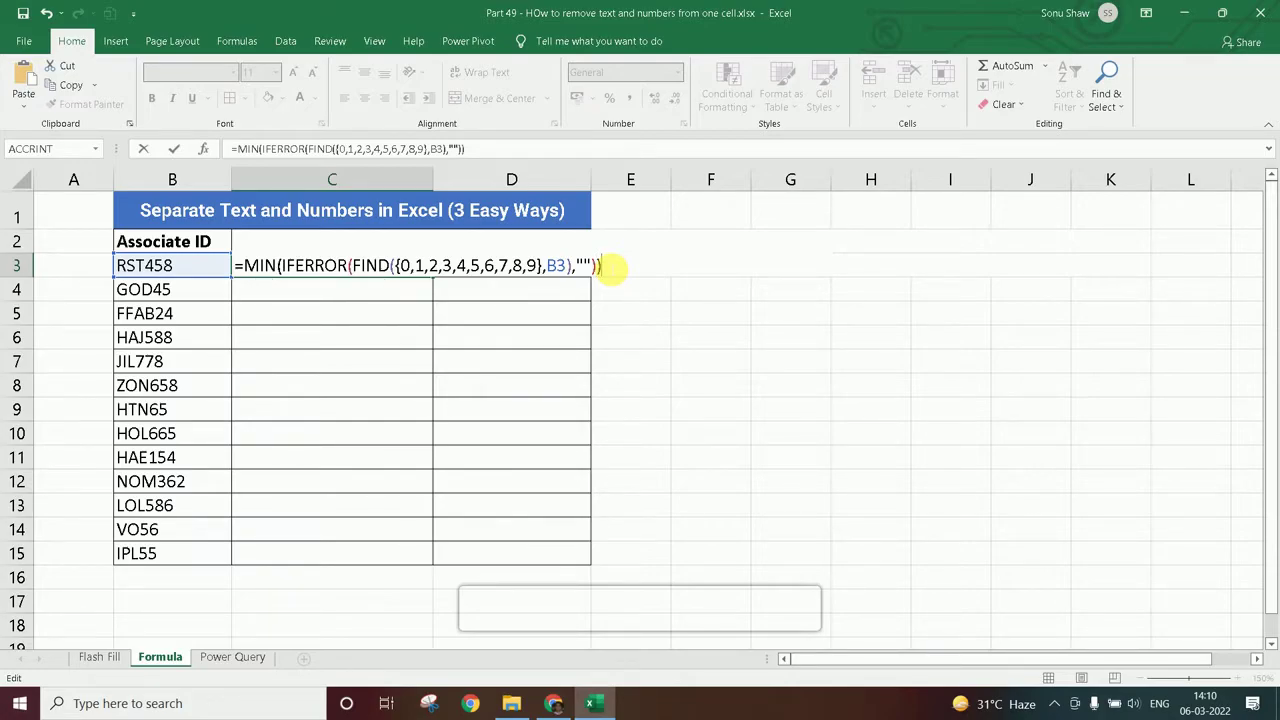
click(611, 268)
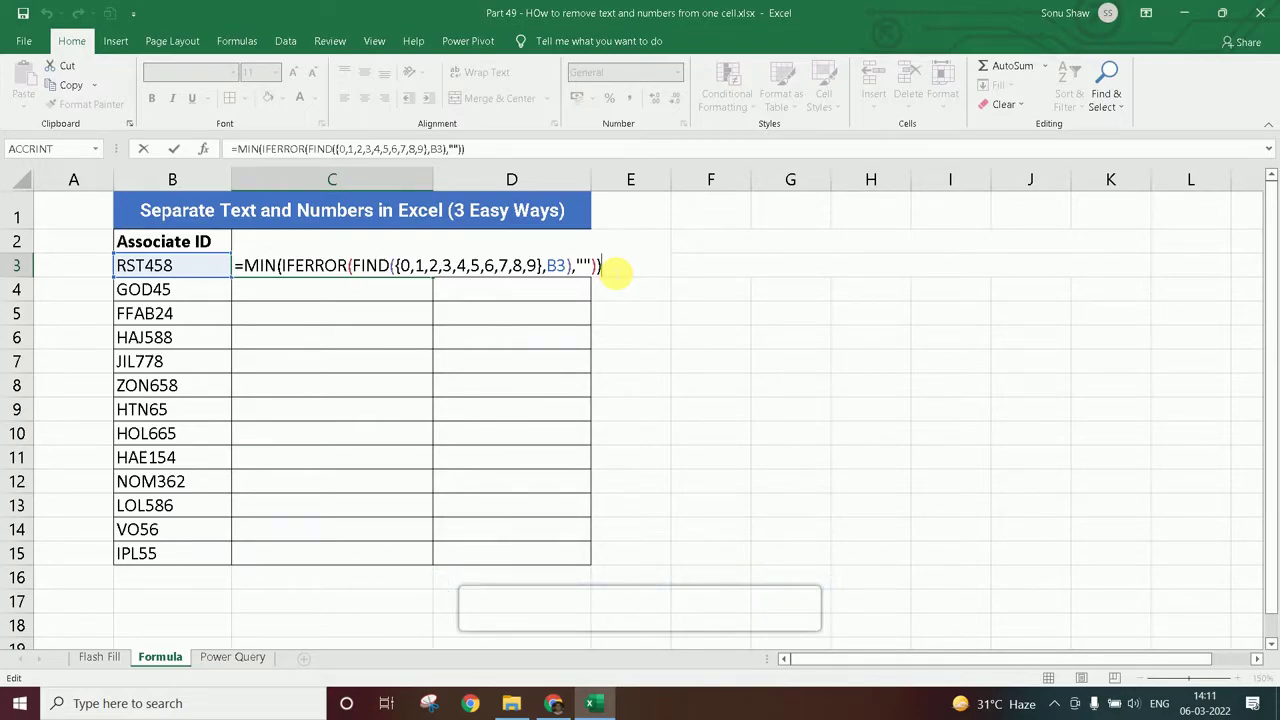
key(ctrl+shift+Return)
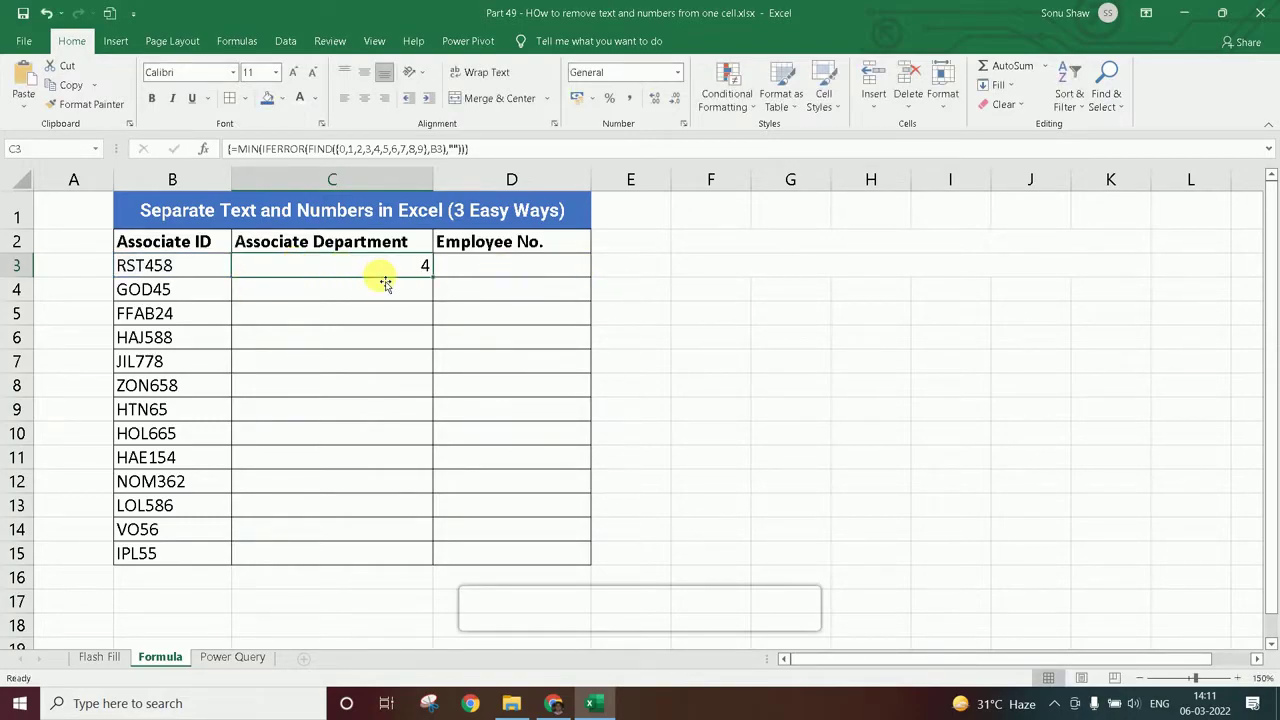
Fill the MIN array formula from C3 down through C15
double_click(431, 276)
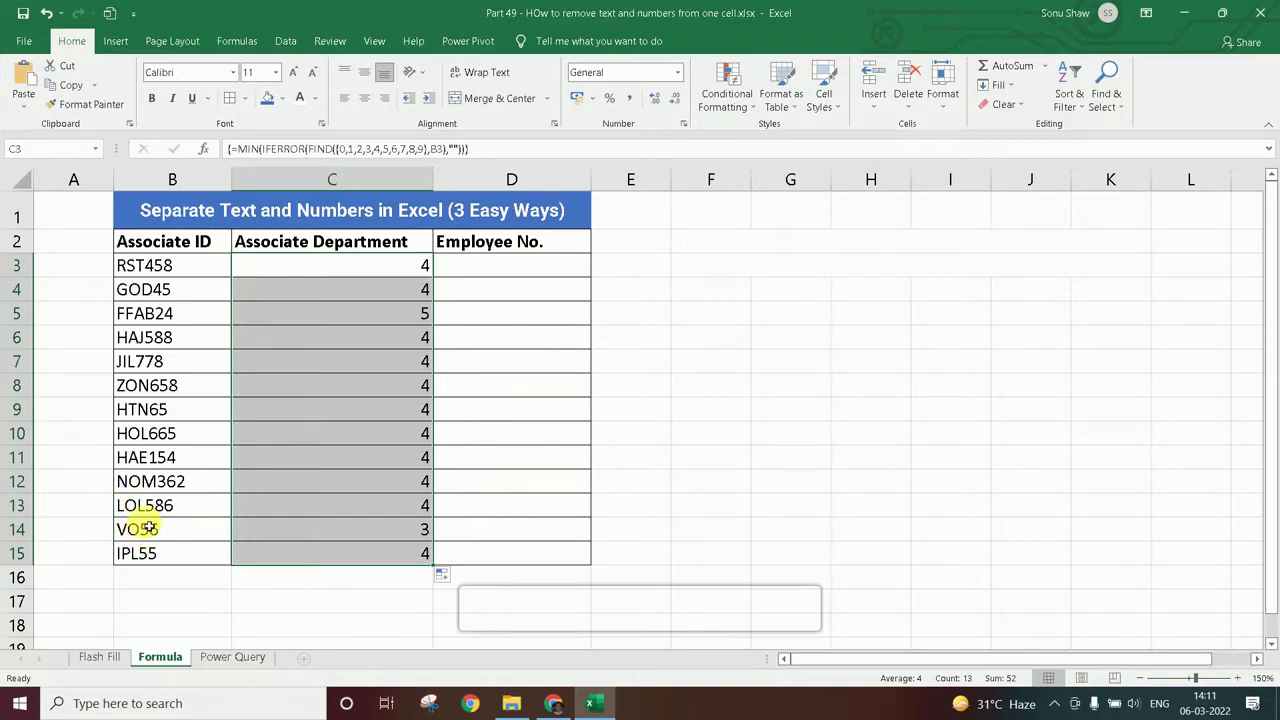
click(406, 265)
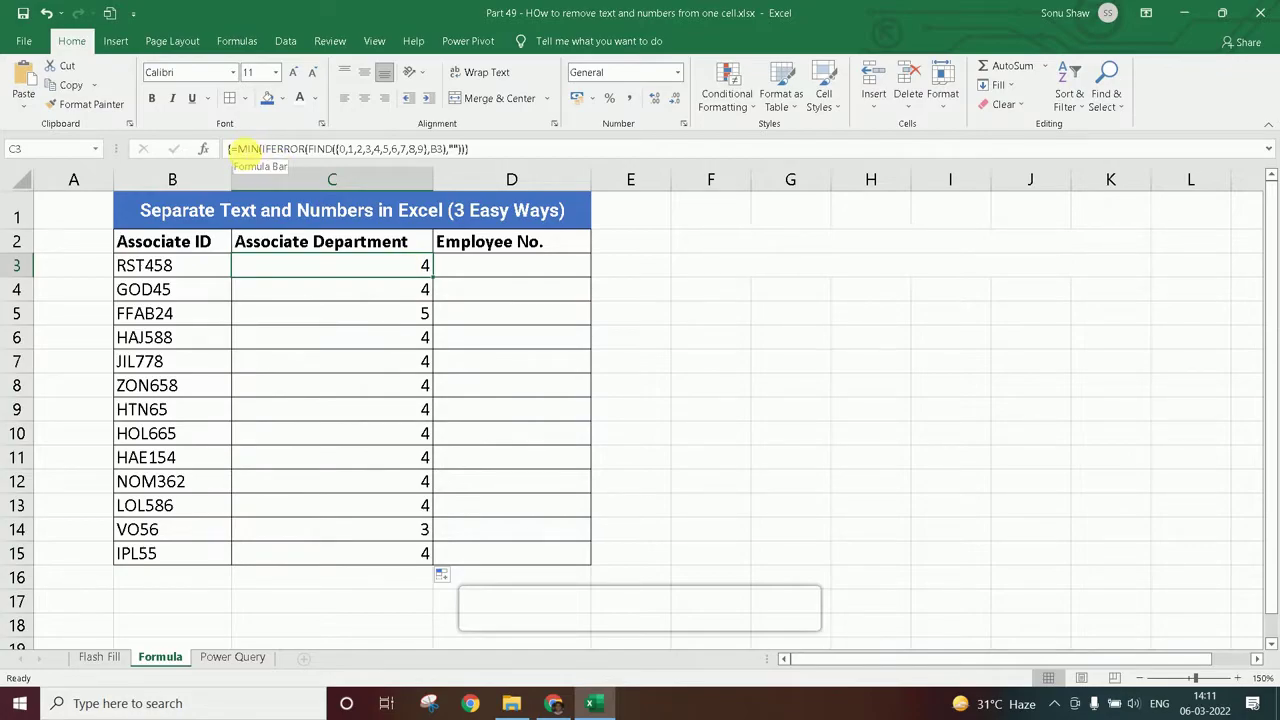
Wrap the MIN expression in C3 in LEFT, with B3 as the text and MIN as the number of characters
click(240, 148)
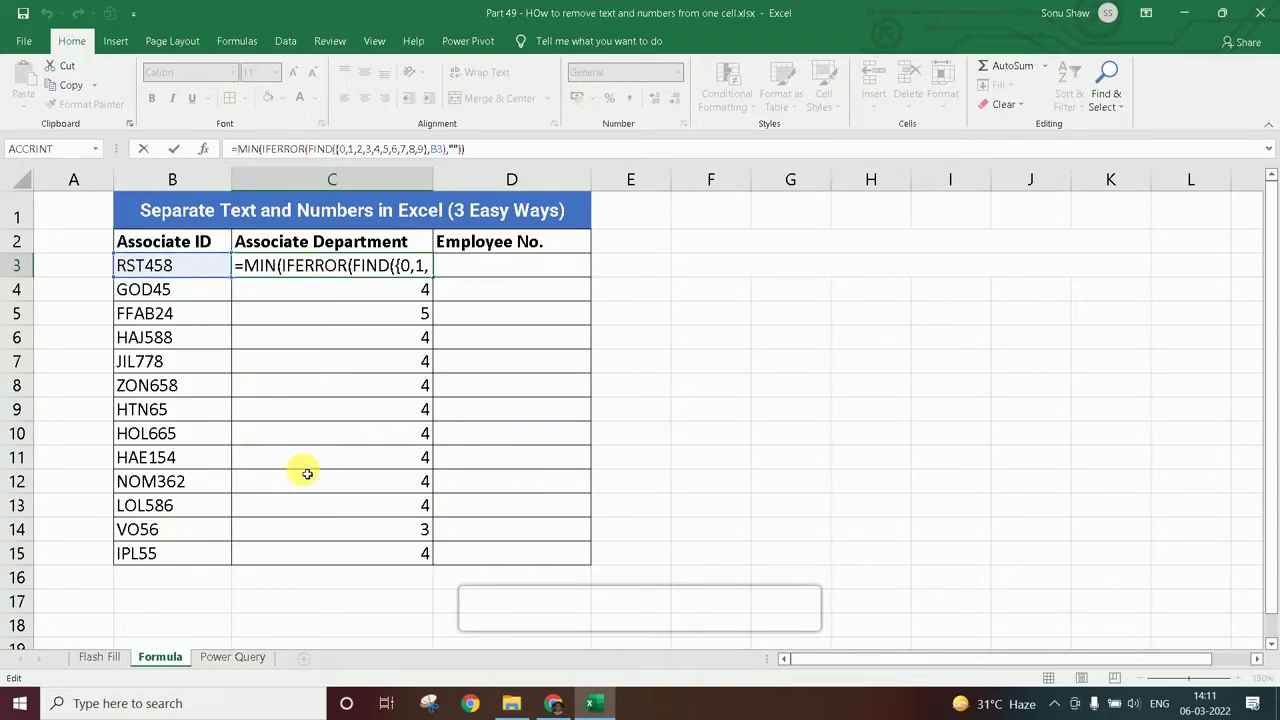
text(LEFT)
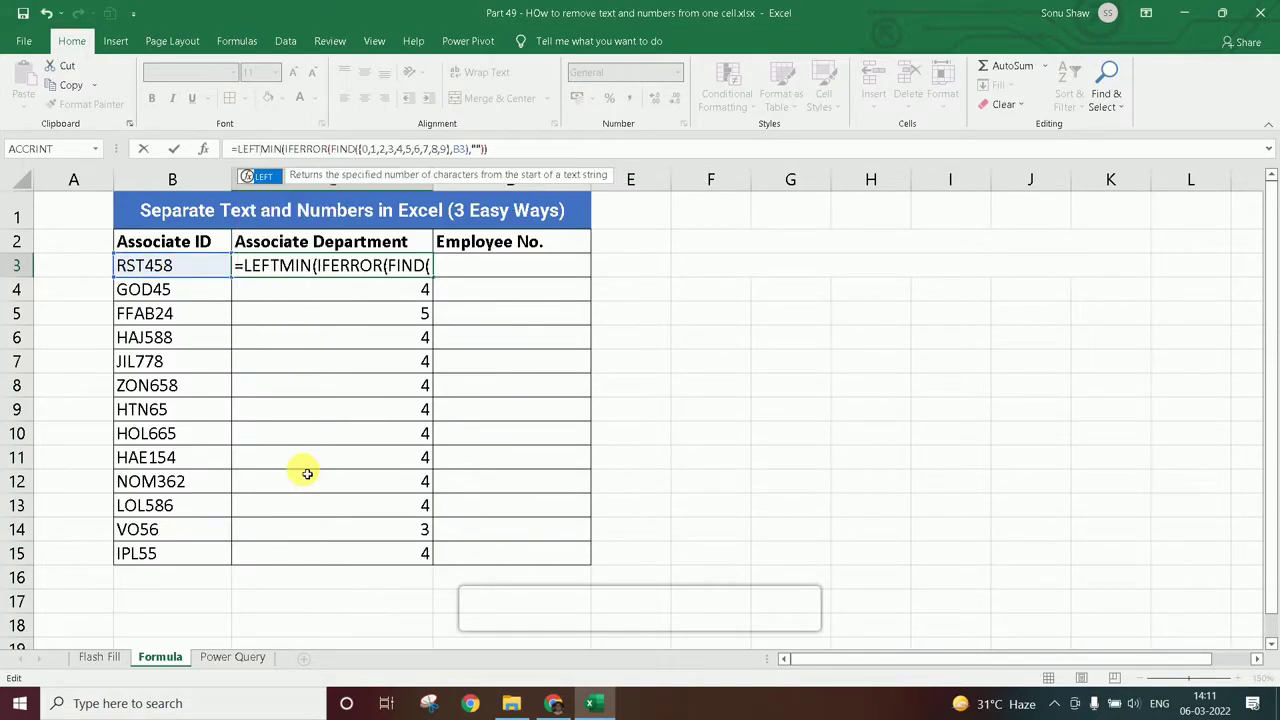
text(()
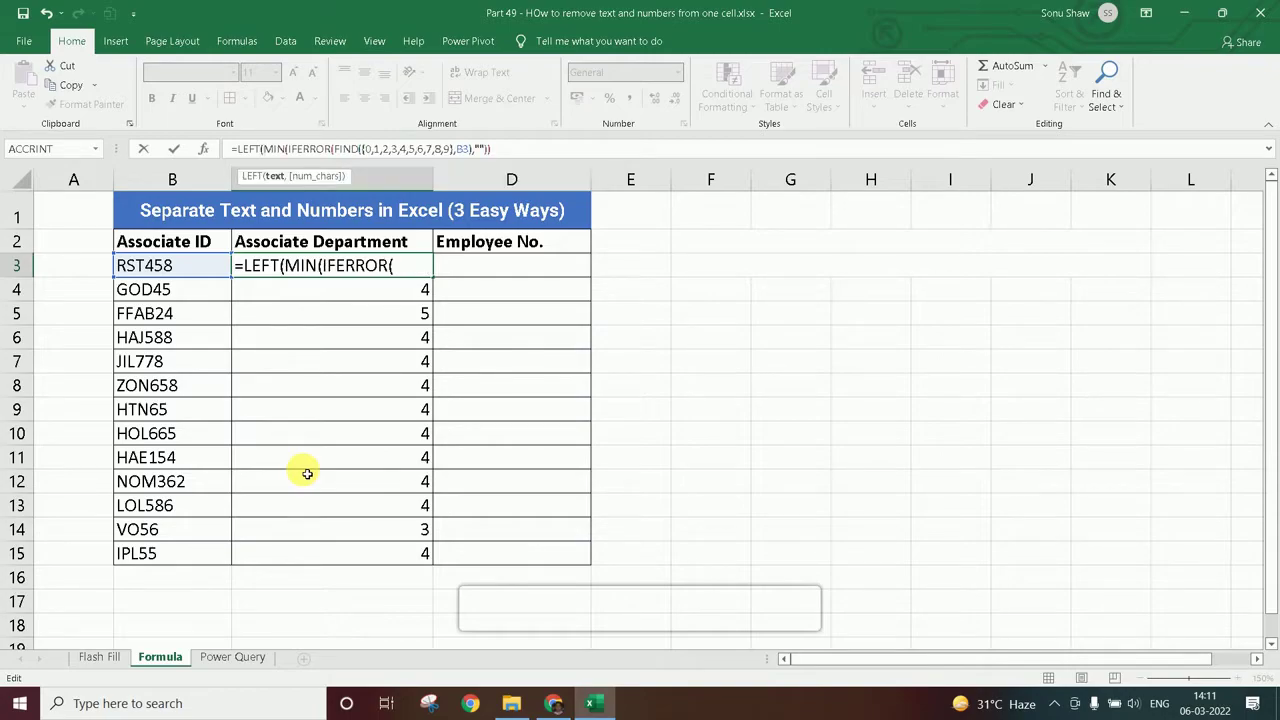
click(510, 150)
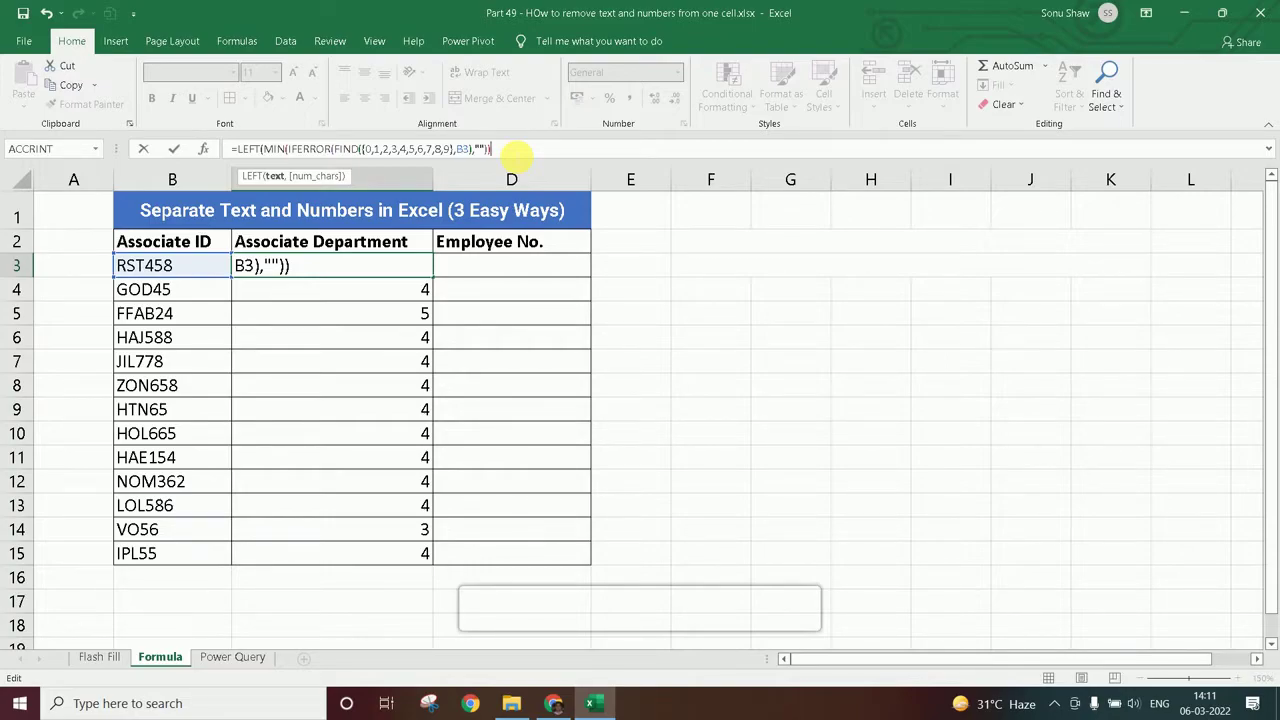
click(268, 149)
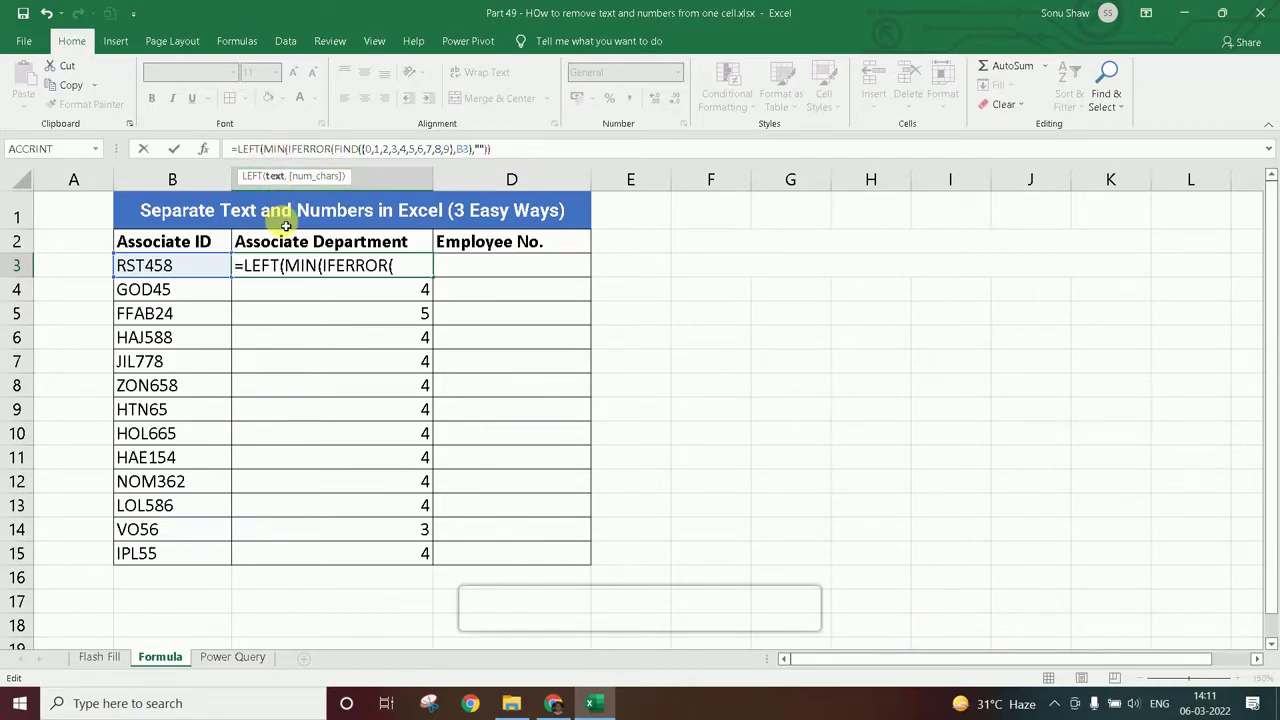
click(183, 268)
text(,)
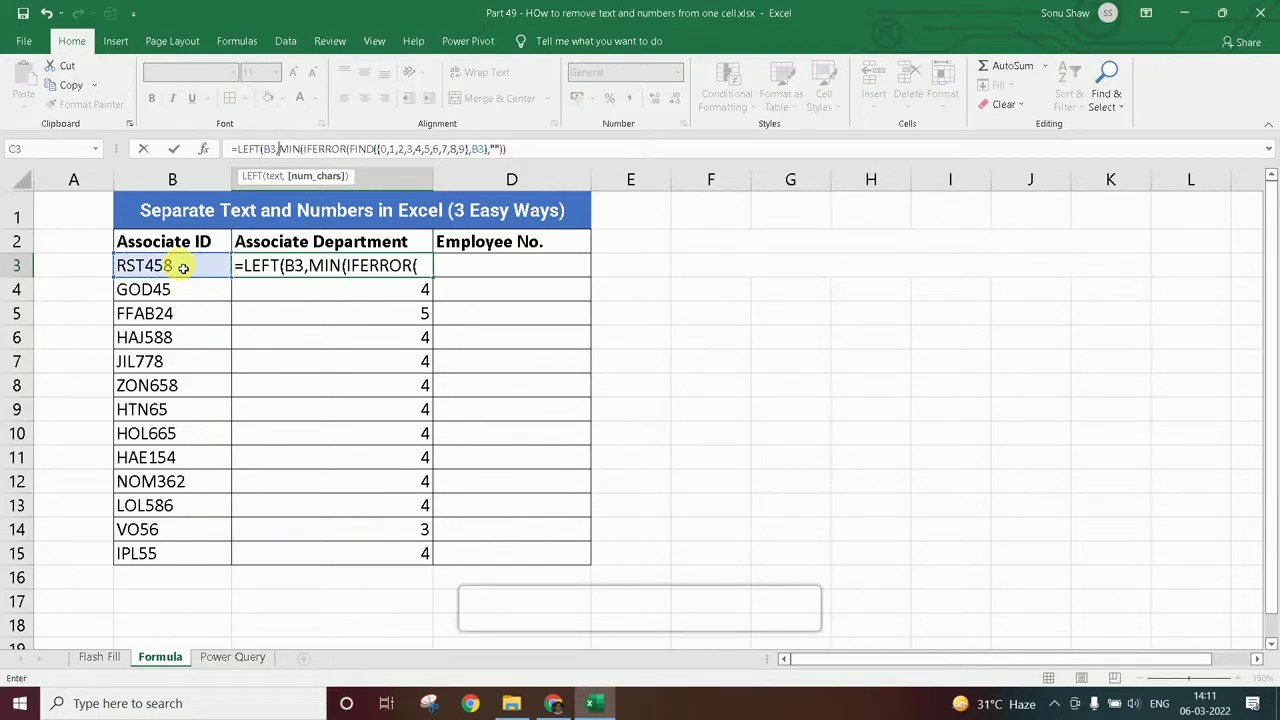
Subtract 1 from the MIN result inside LEFT in C3, enter it as an array formula, and fill it down to C15
click(527, 149)
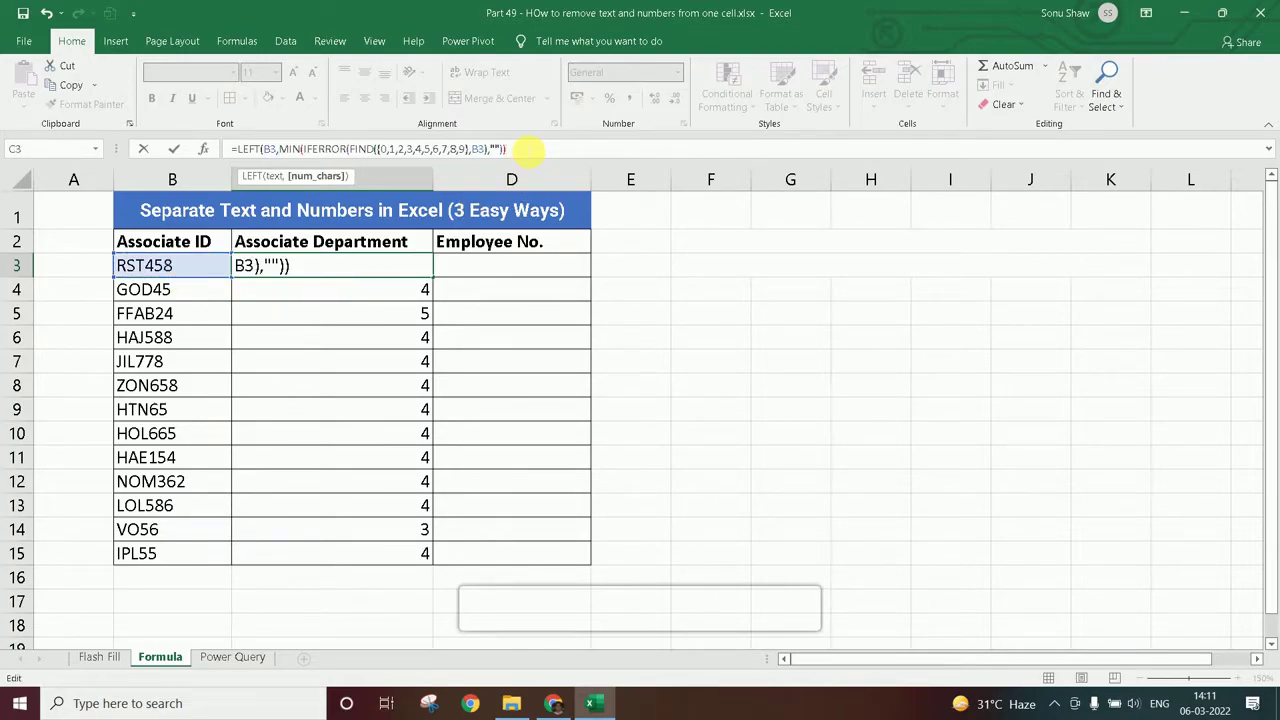
text(-1))
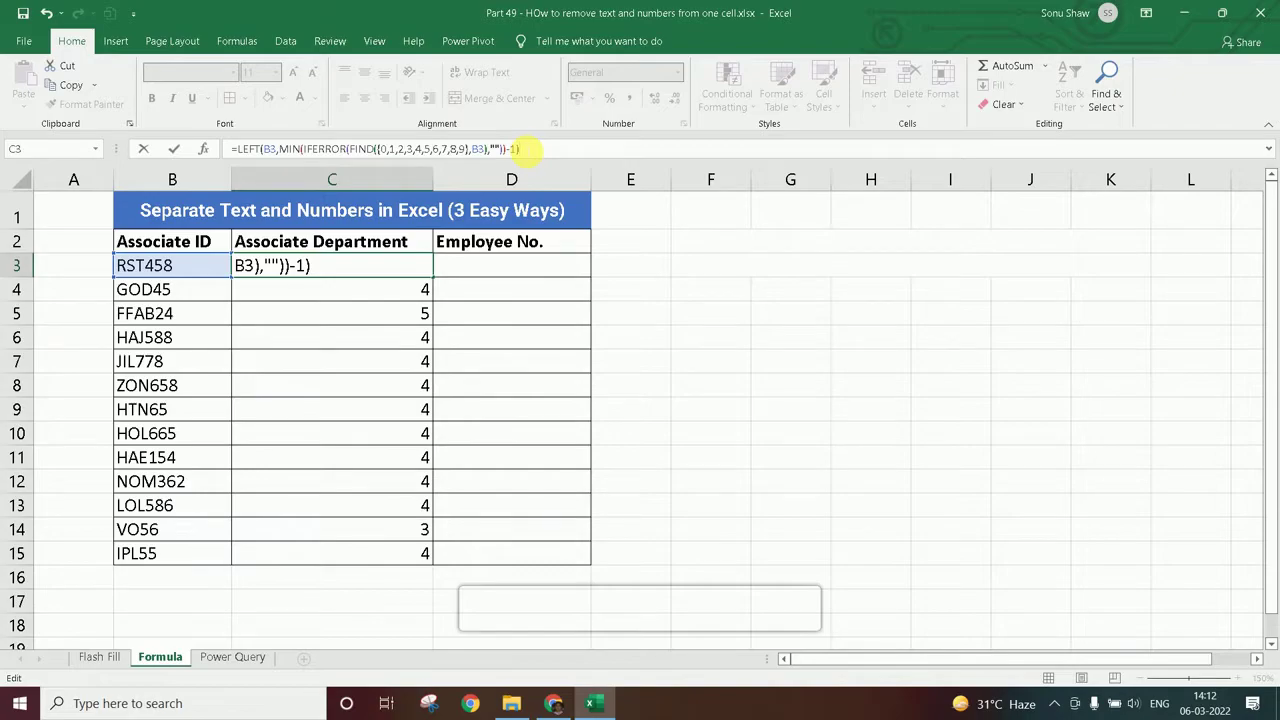
click(700, 265)
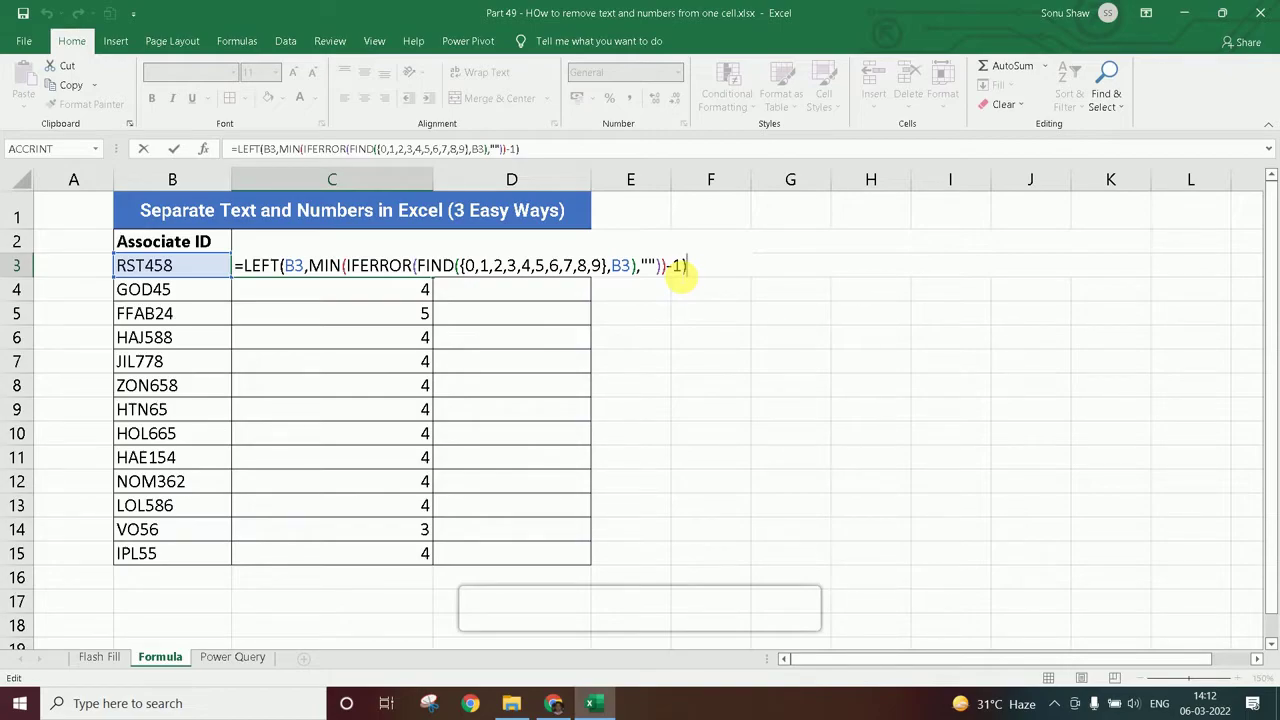
key(ctrl+shift+Return)
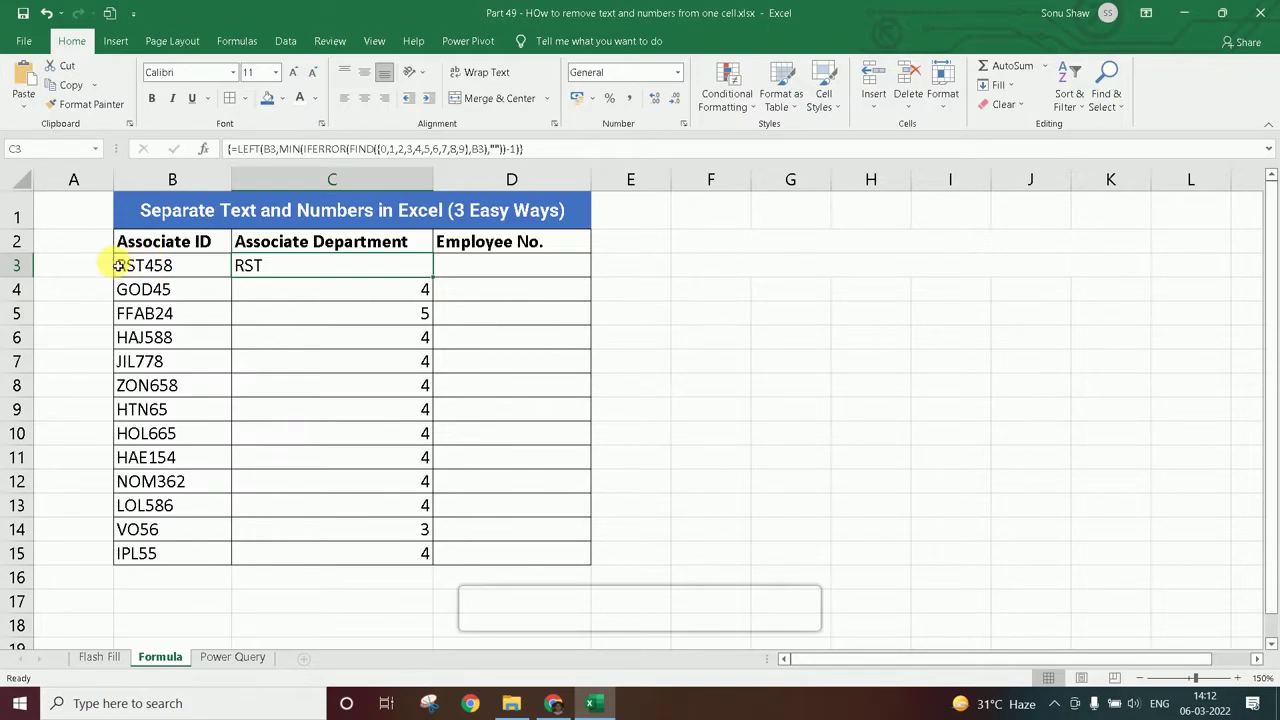
double_click(433, 277)
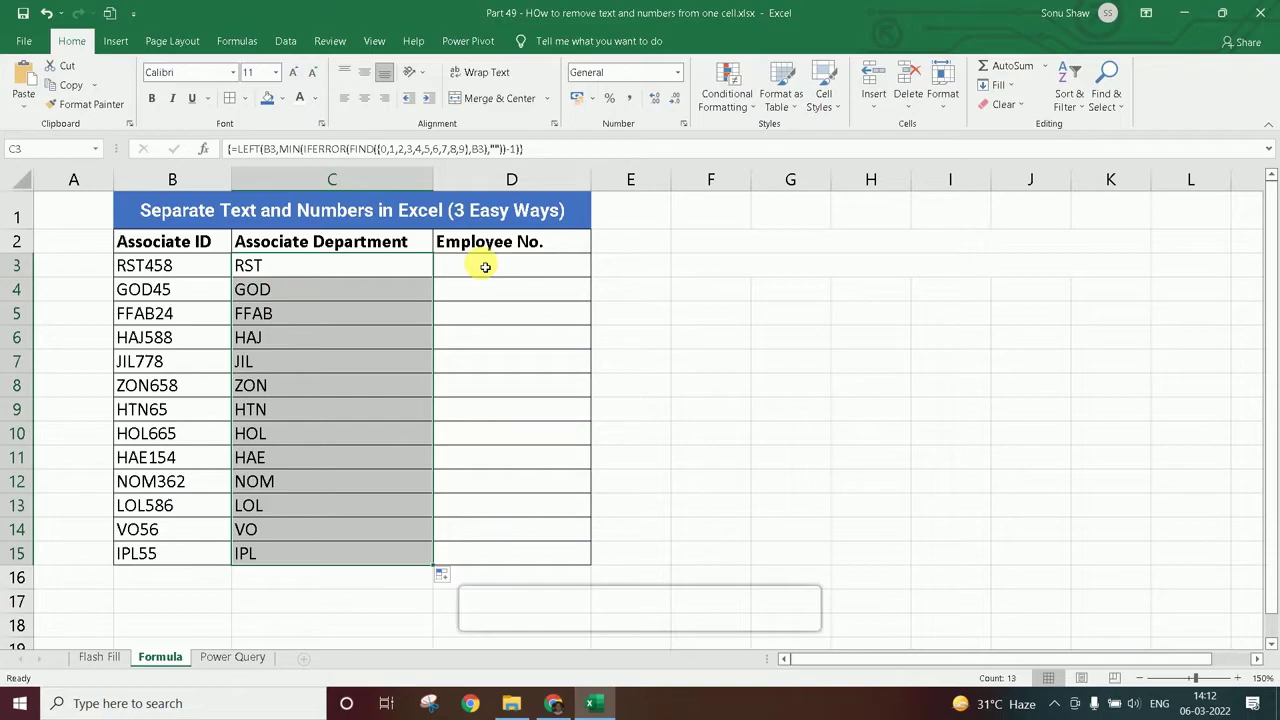
click(483, 265)
click(358, 271)
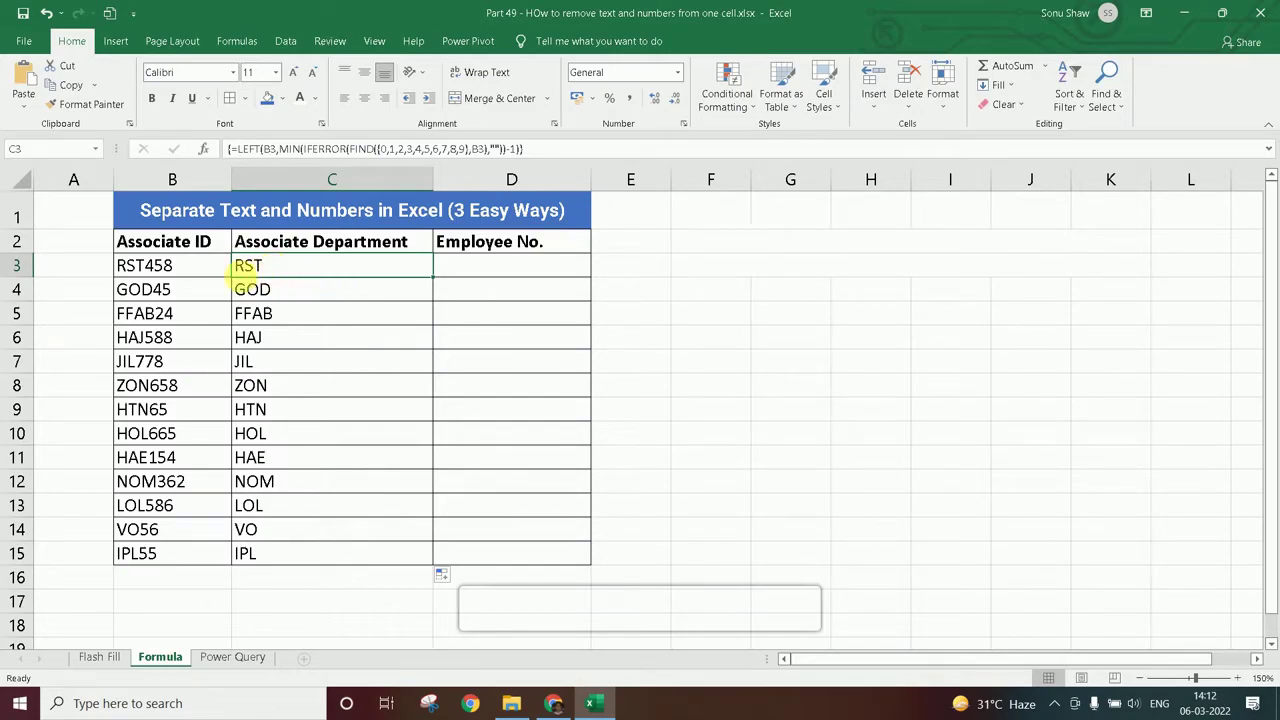
Start a FIND formula in D3 with the array {0,1,2,3,4,5,6,7,8,9} as the text to find
click(465, 259)
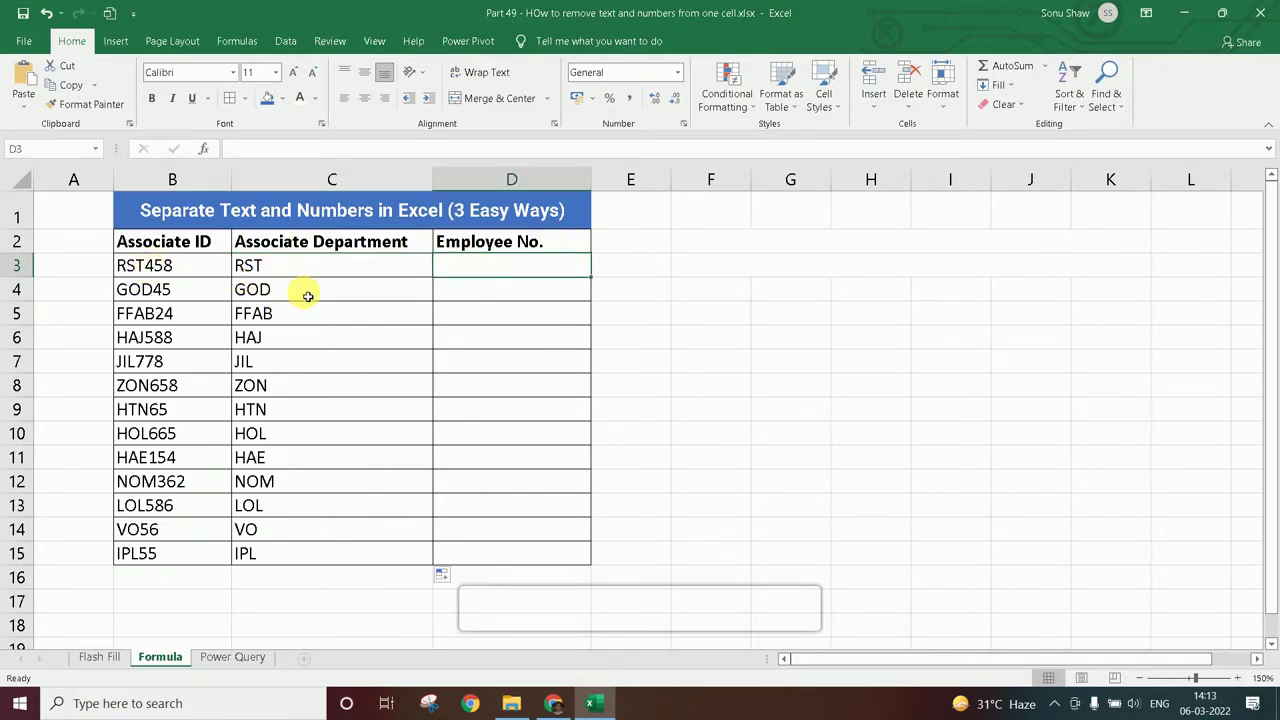
text(=FI)
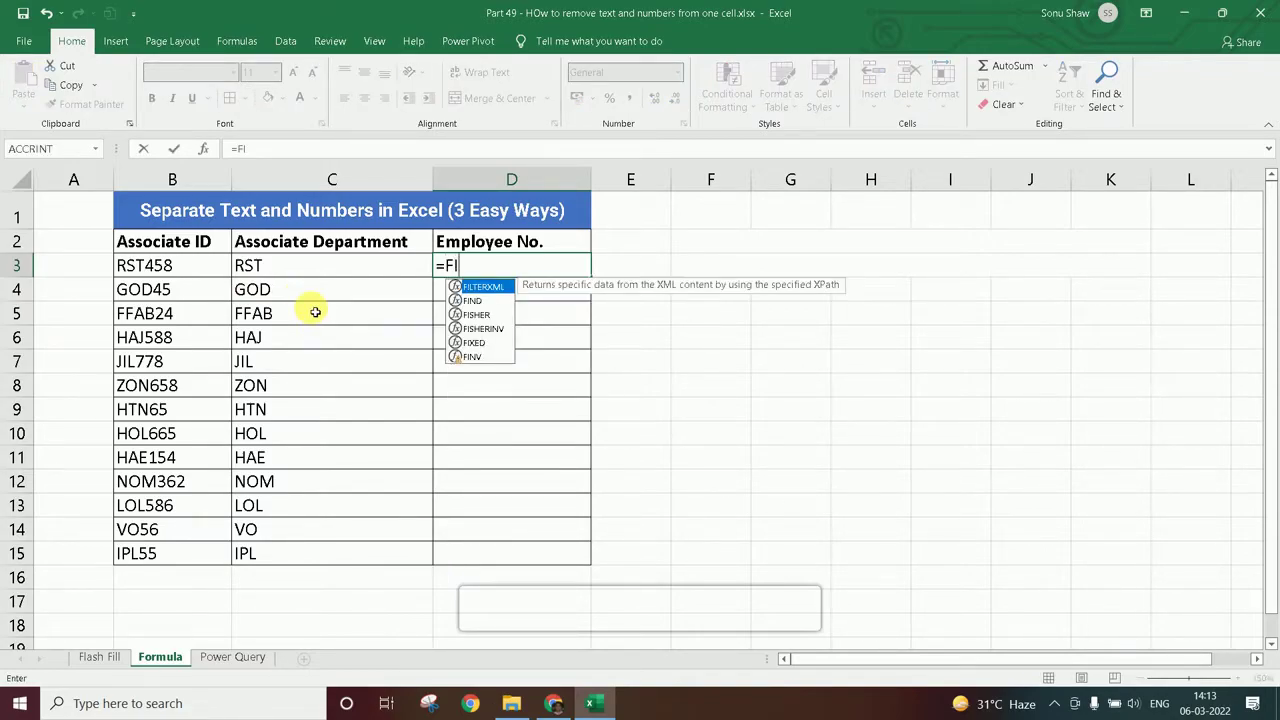
text(ND()
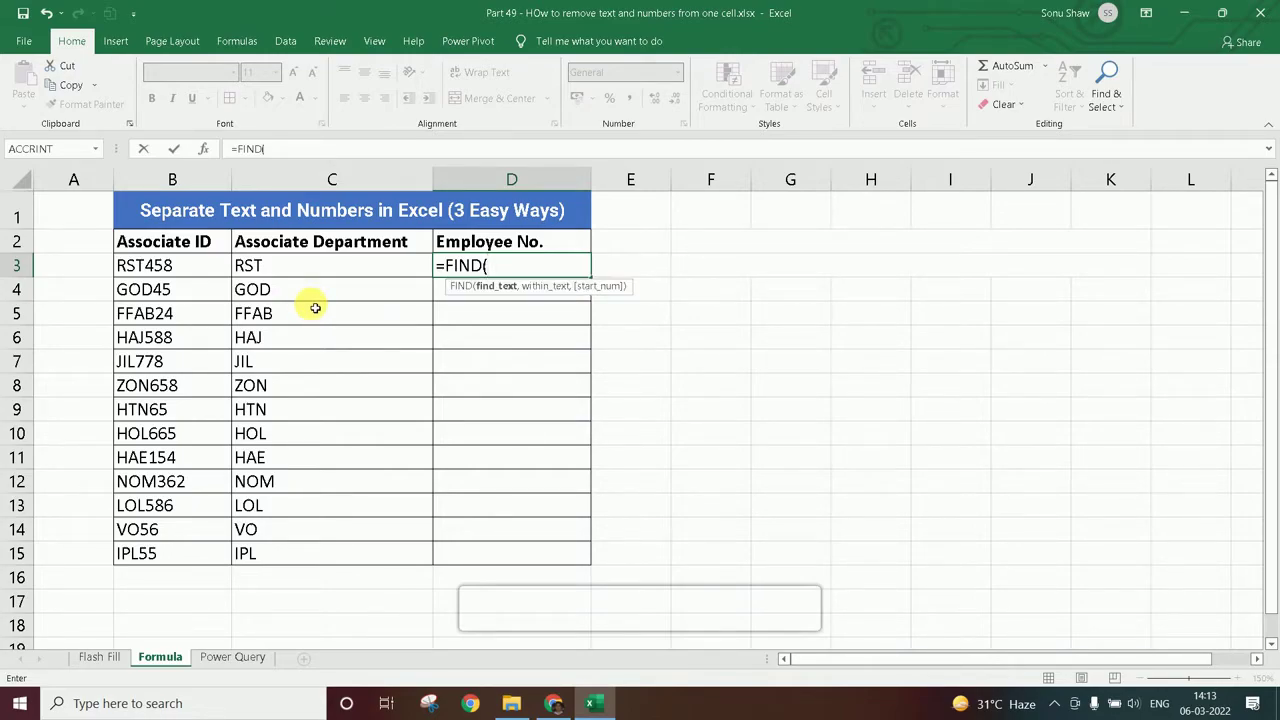
text({1)
key(BackSpace)
text(0,1,2,3,4,5,6,7,8,9)
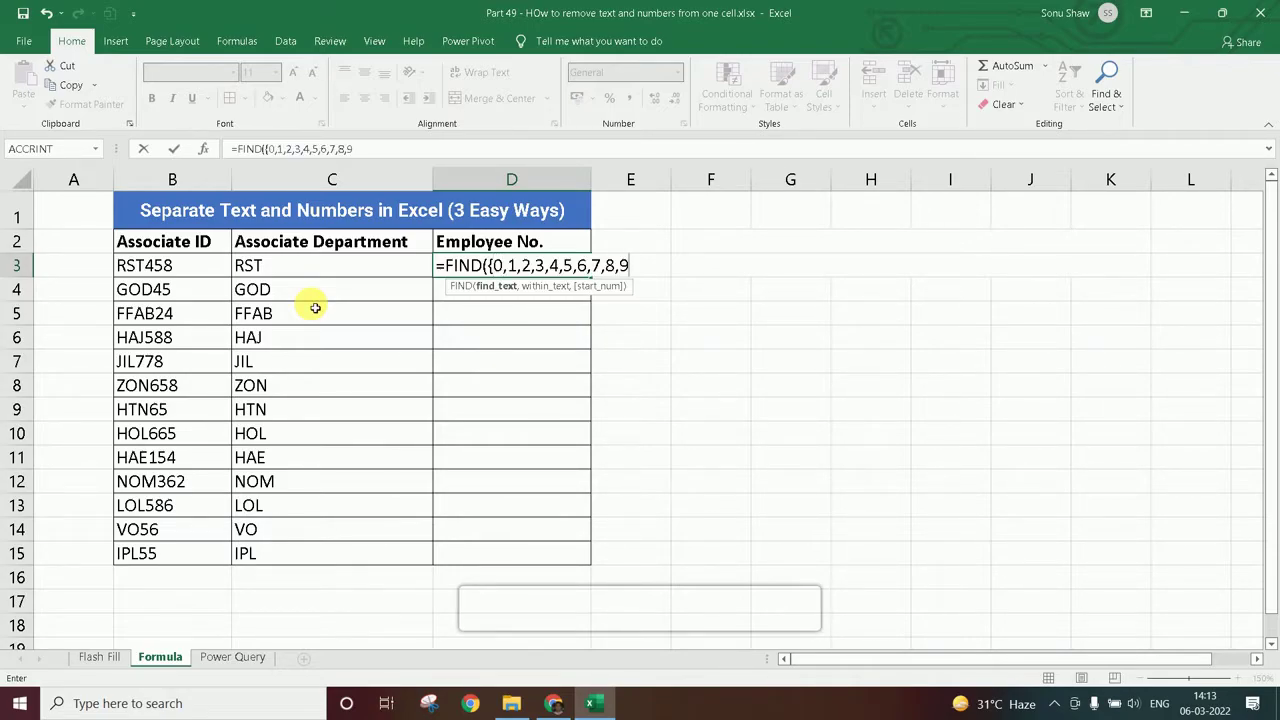
text(}),)
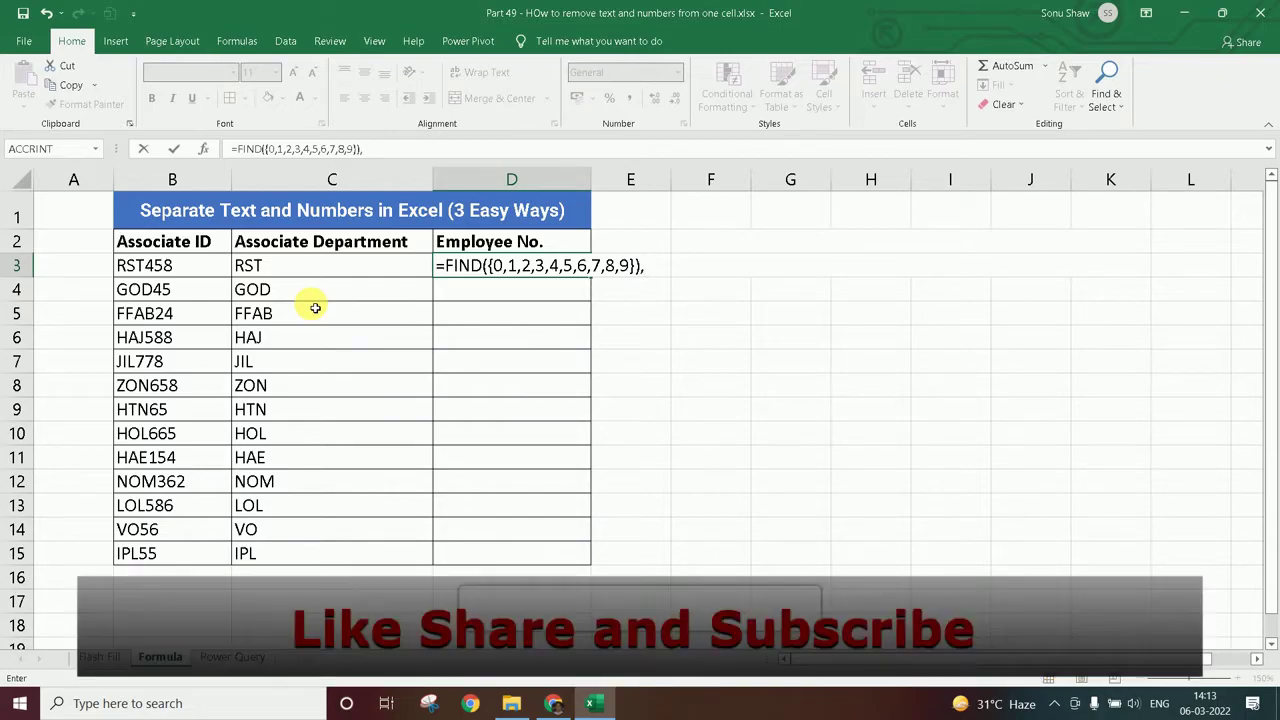
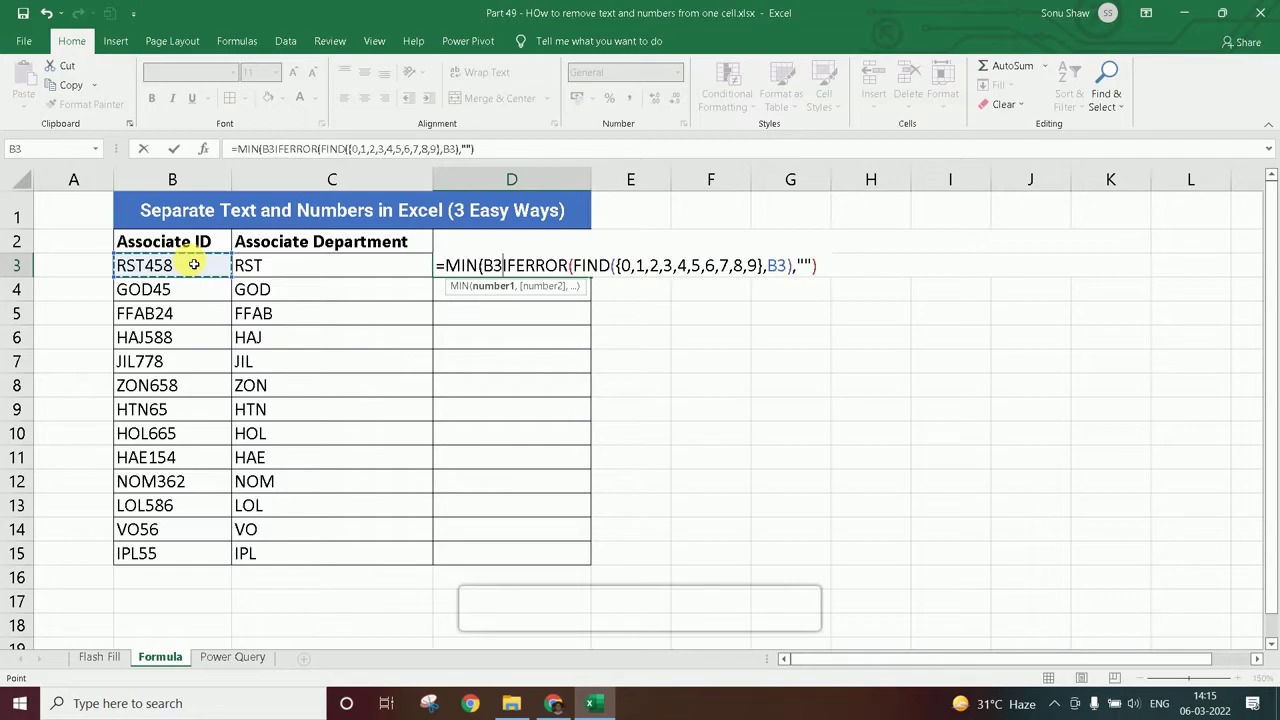
Complete D3 as the array formula =MID(B3,MIN(IFERROR(FIND({0,1,2,3,4,5,6,7,8,9},B3),"")),100) and fill it down to D15
text(,)
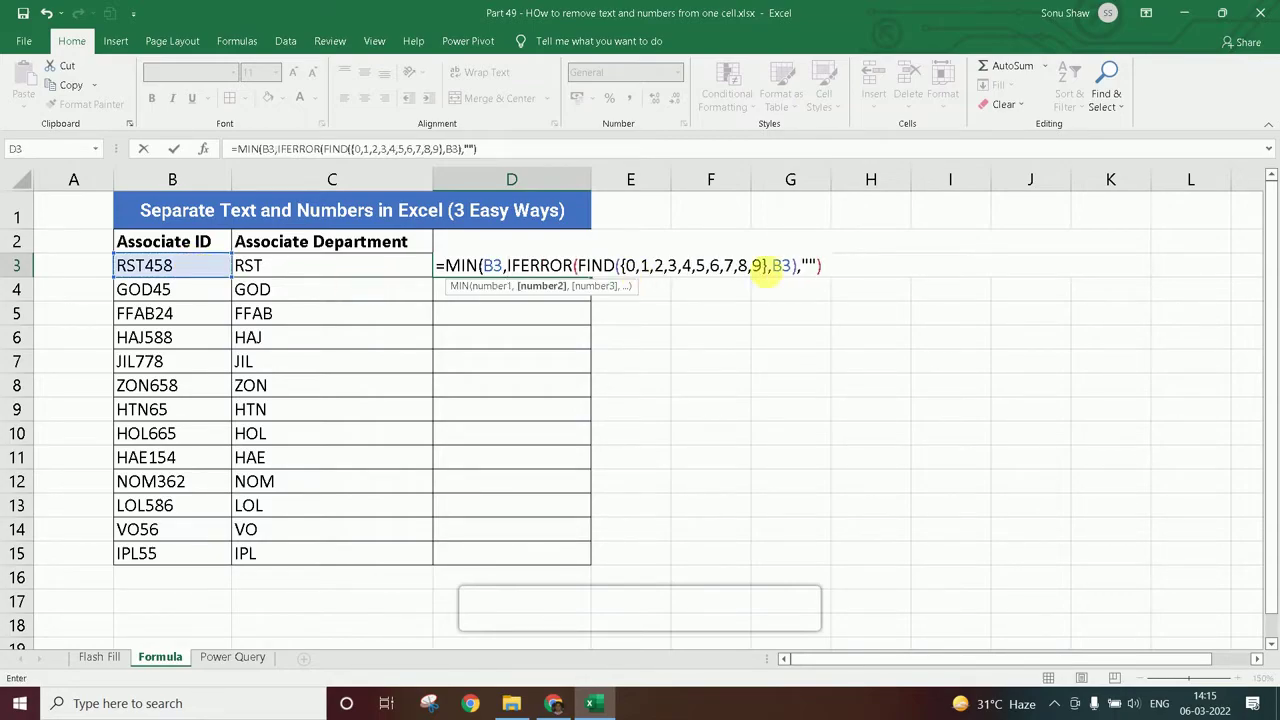
click(840, 265)
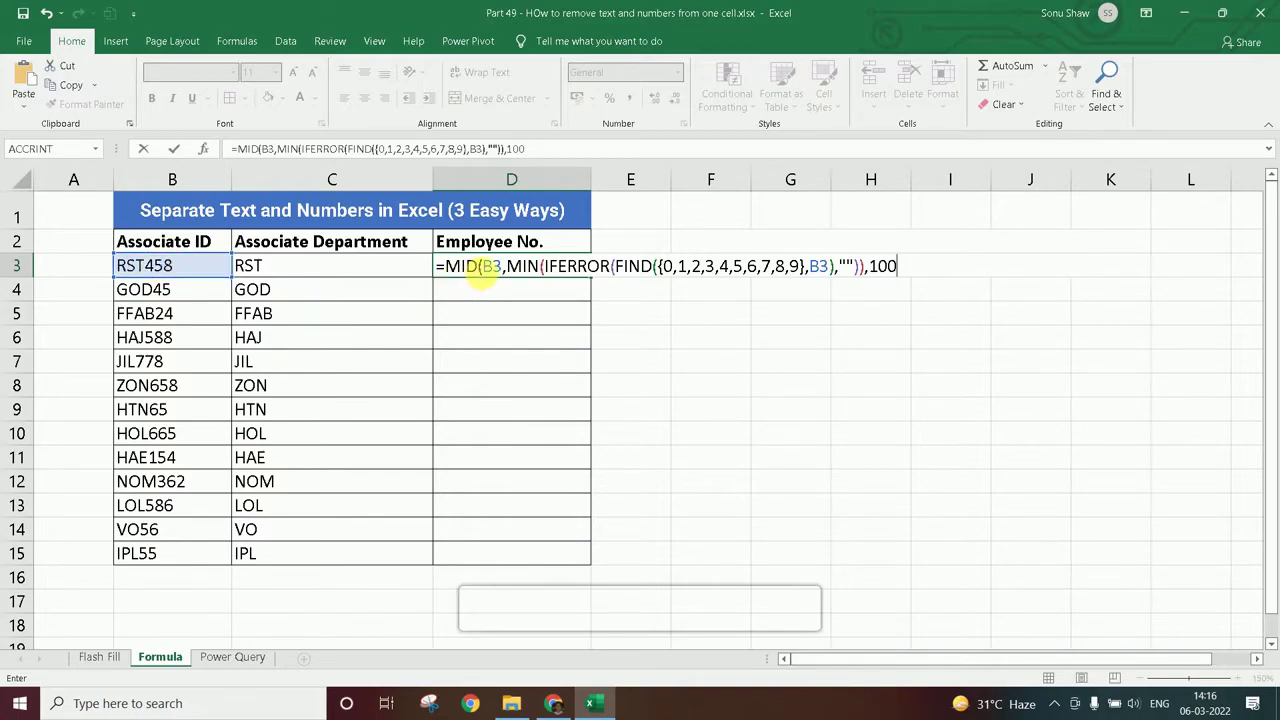
click(470, 266)
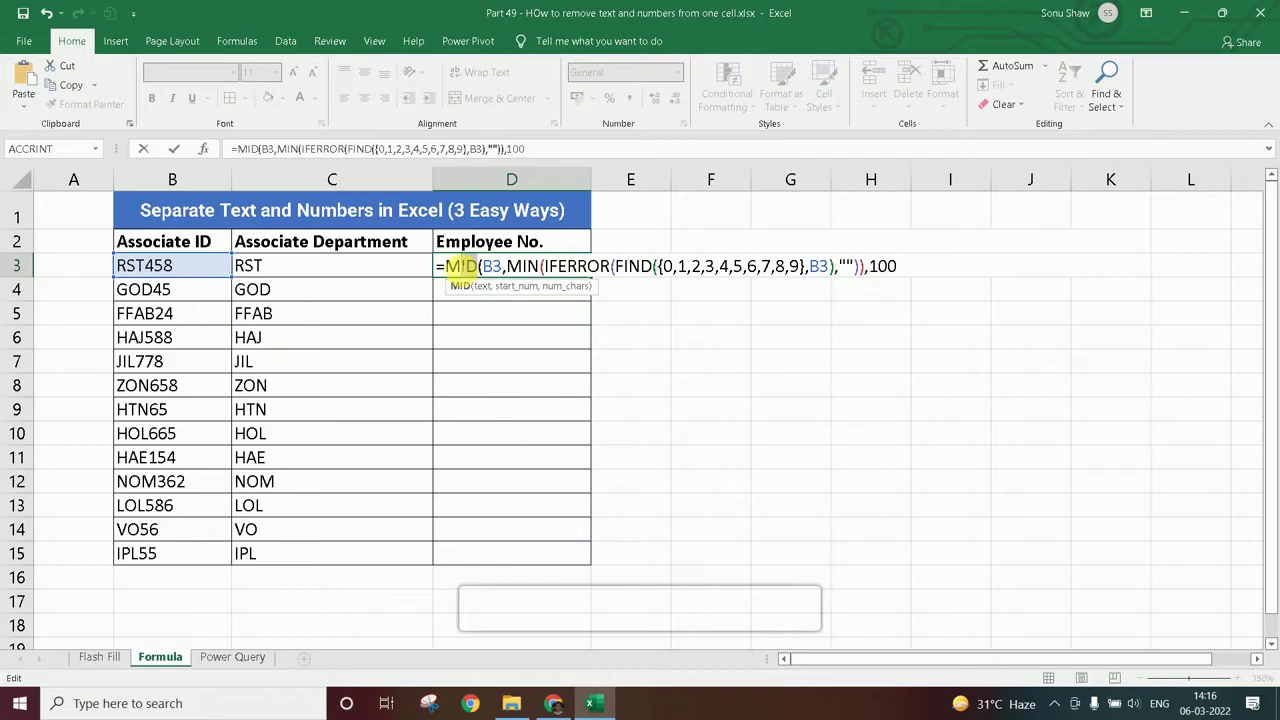
click(912, 266)
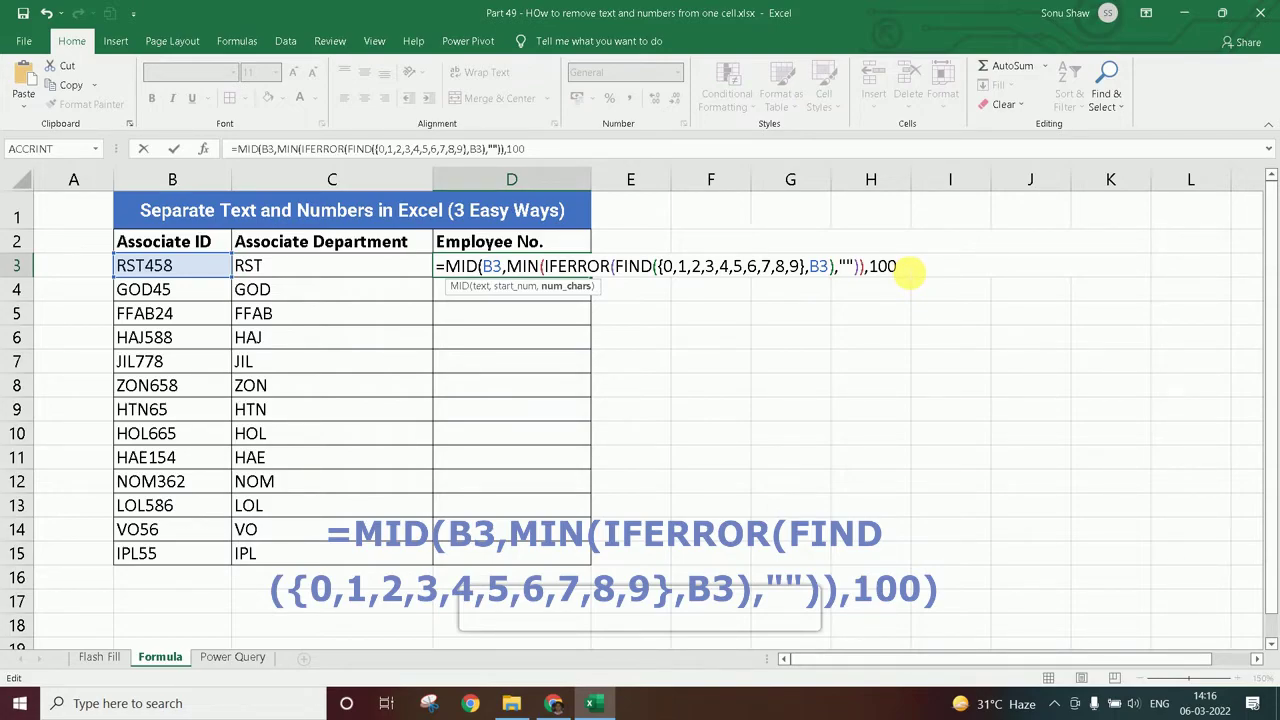
key(ctrl+shift+Return)
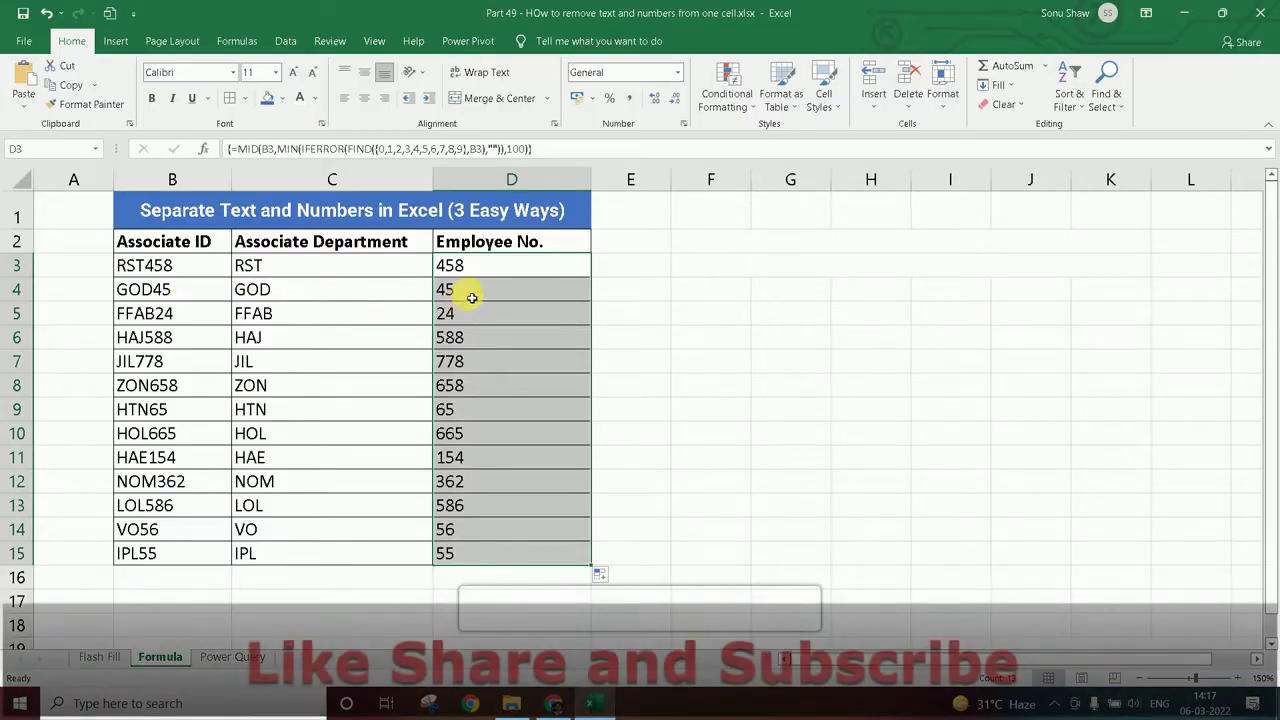
Review the array formulas in D4, C3 and C4 under the Employee No. and Associate Department headings
click(474, 290)
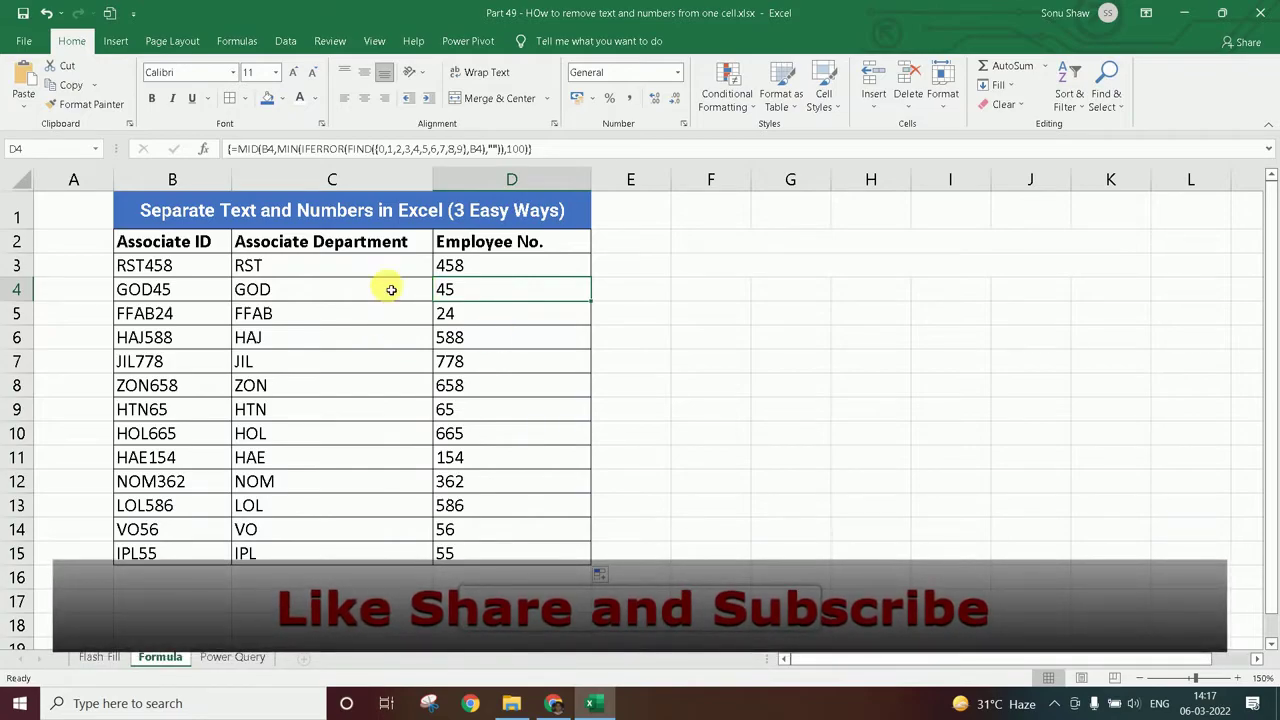
click(310, 271)
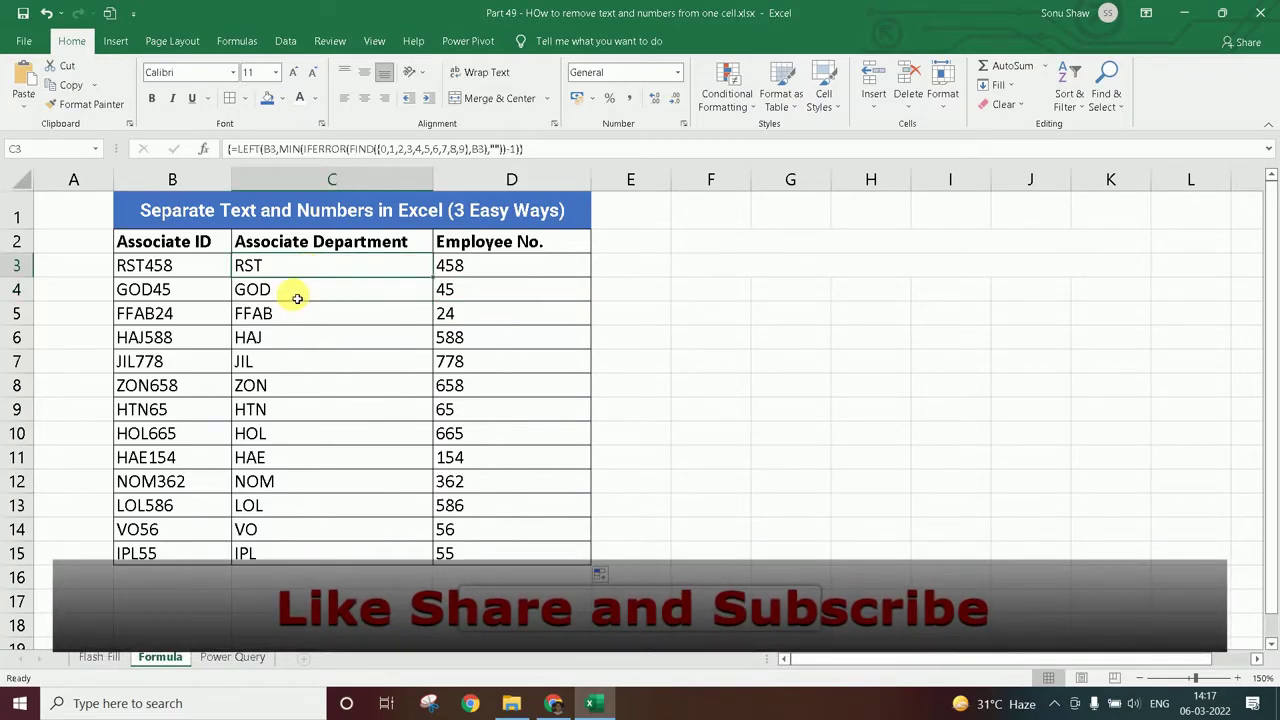
click(297, 298)
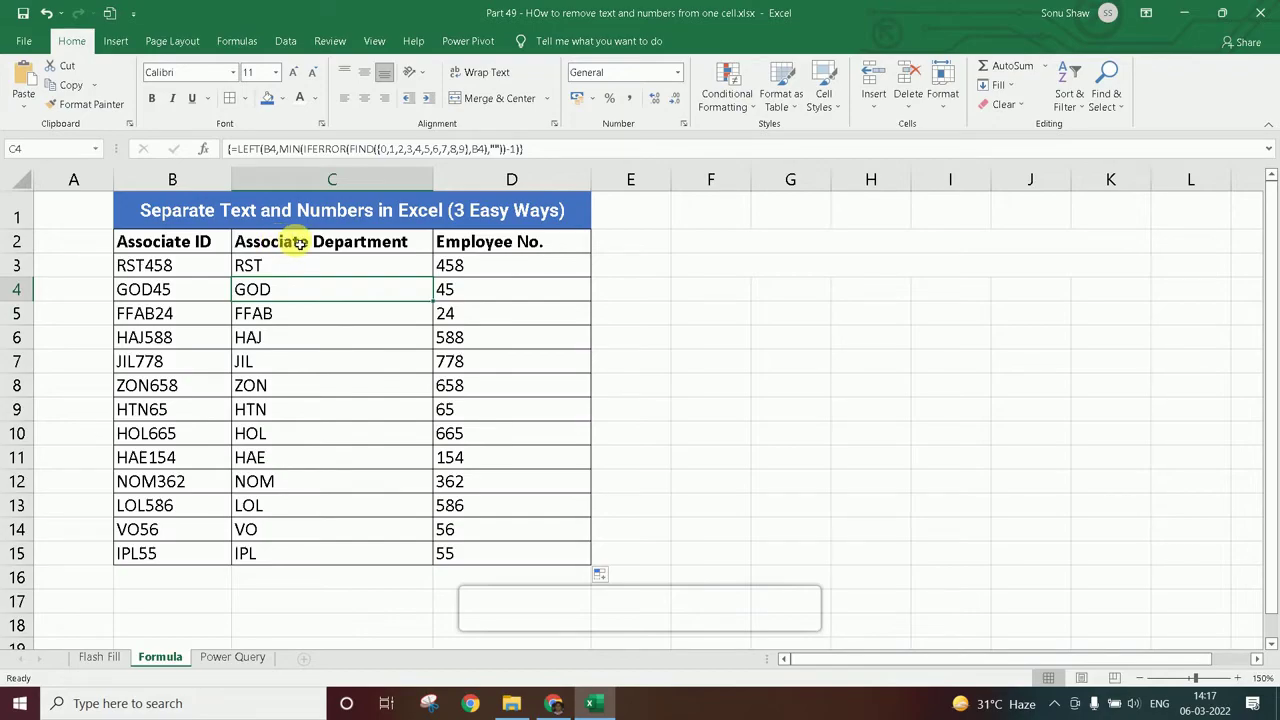
click(300, 243)
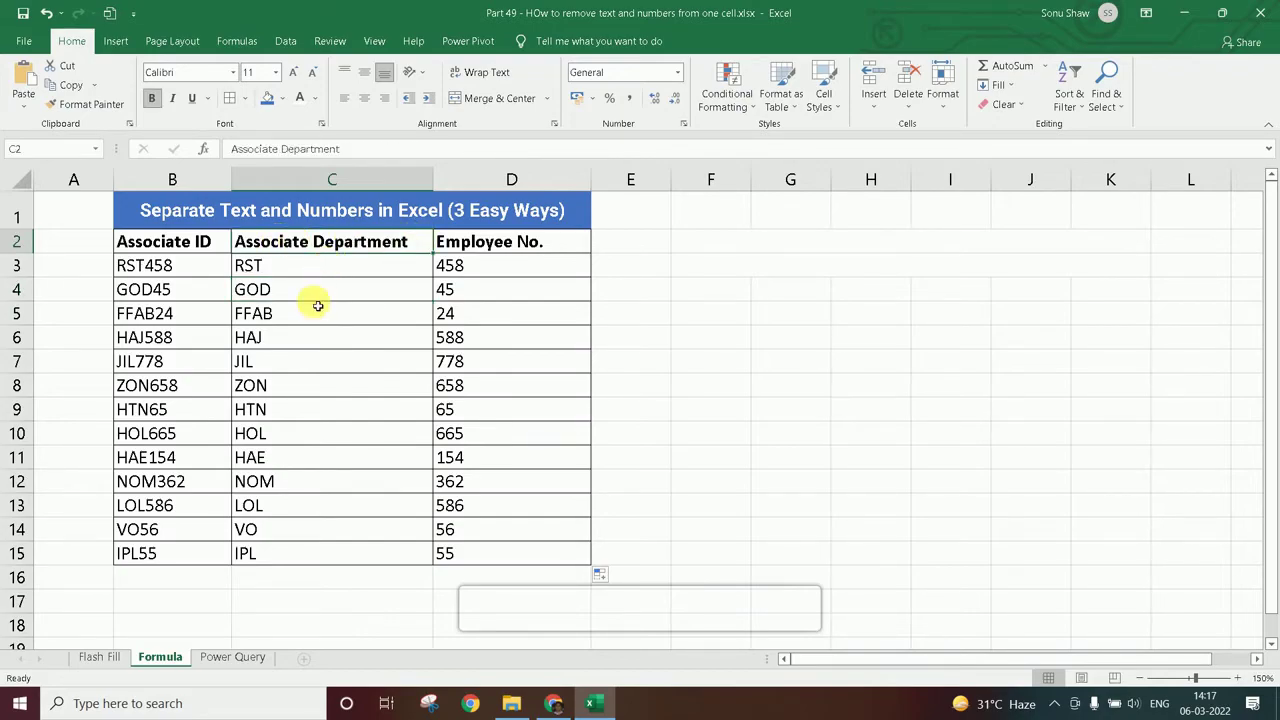
click(487, 244)
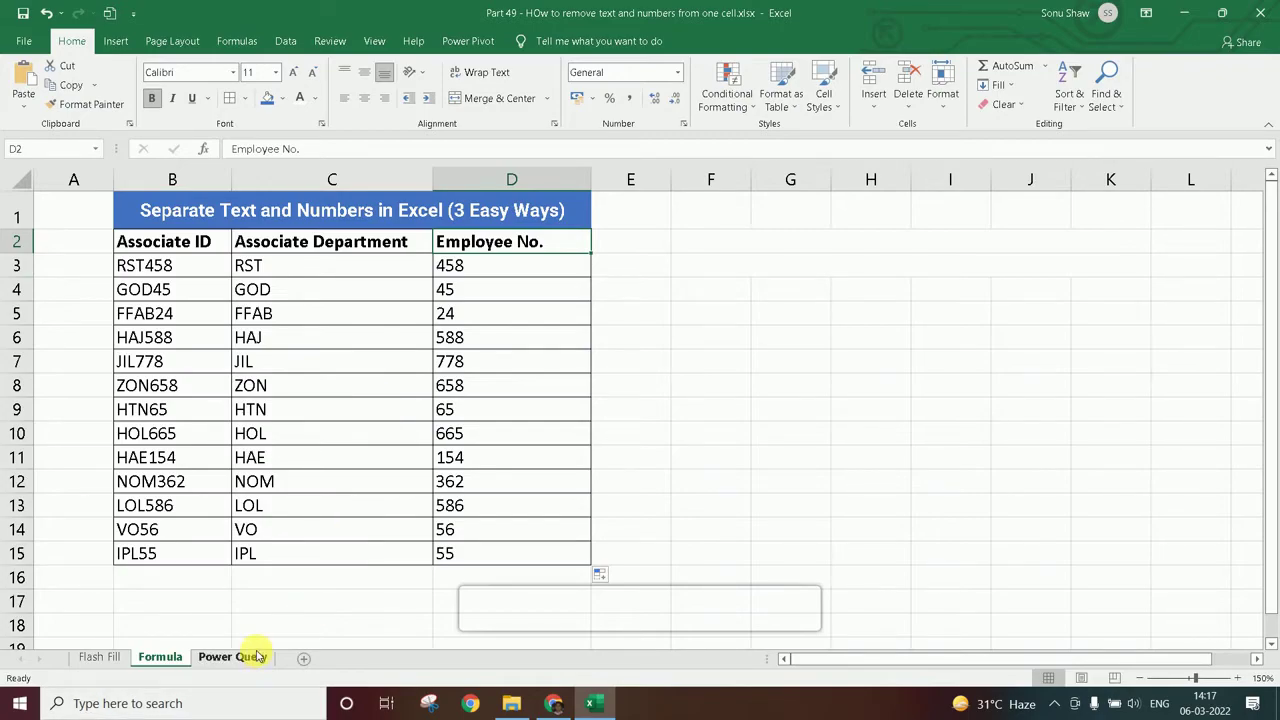
Switch to the Power Query sheet and clear the Associate Department and Employee No. headings from C2:D2
click(232, 656)
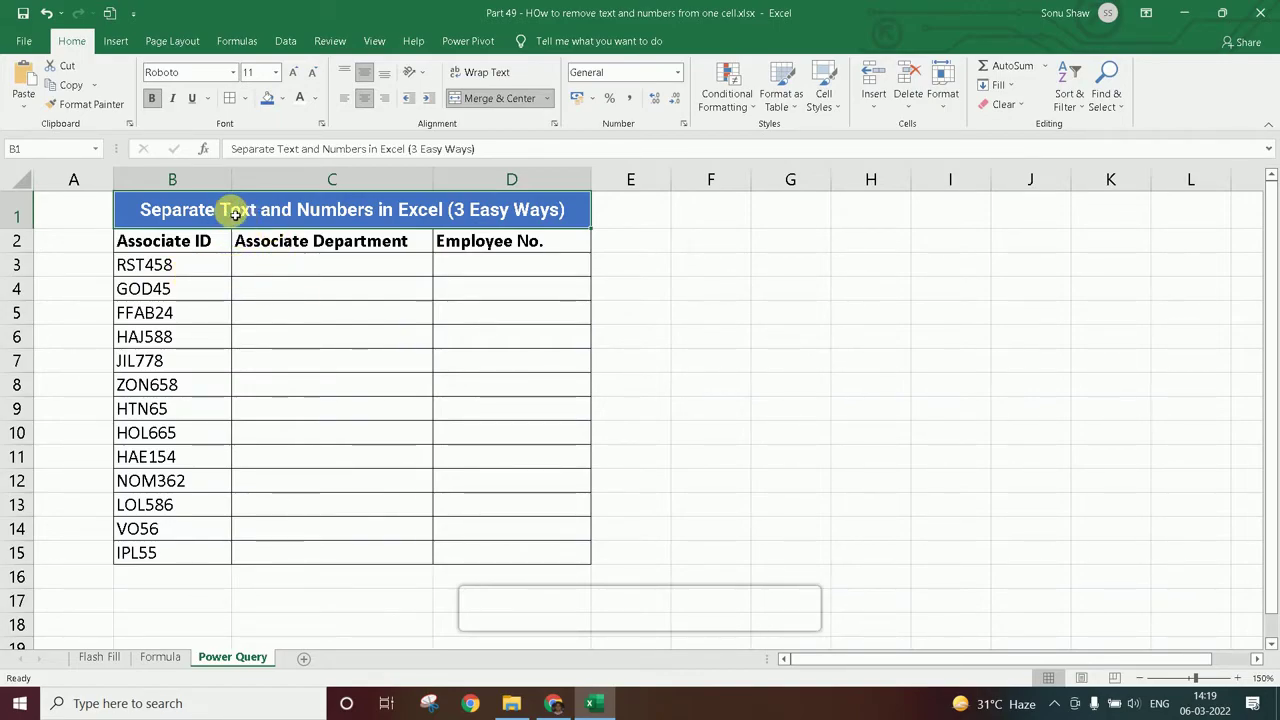
click(333, 264)
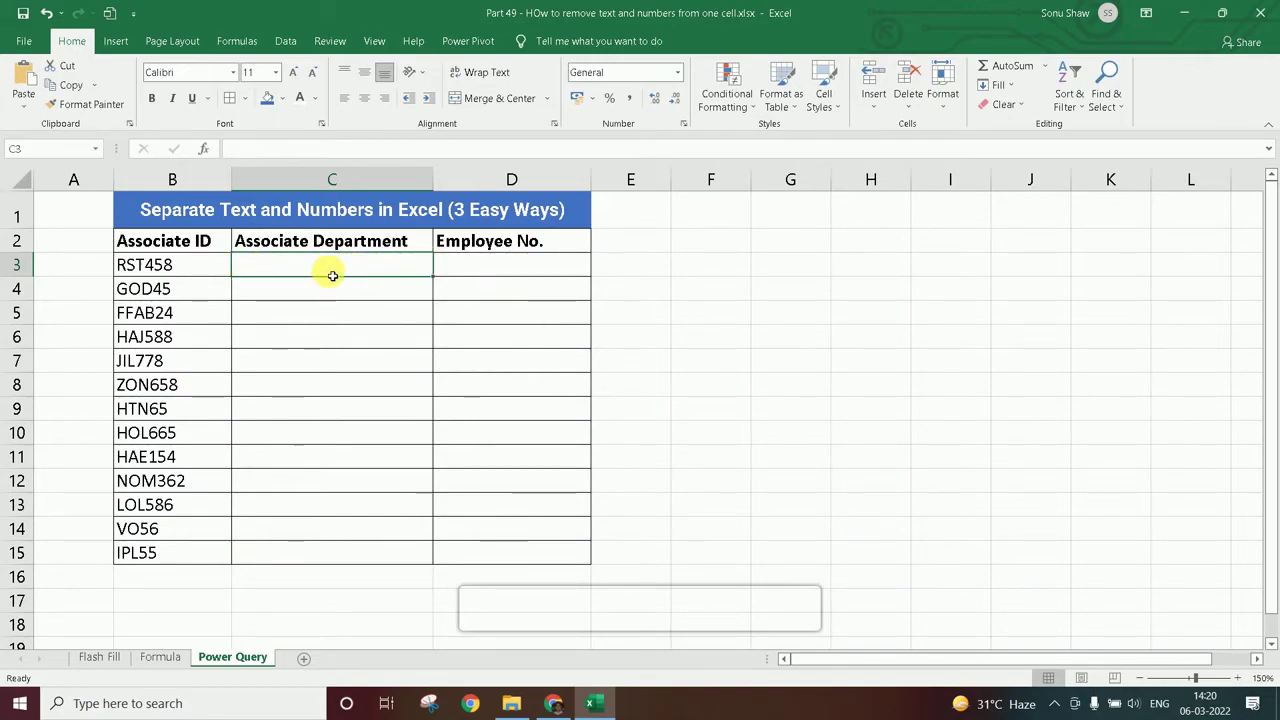
click(215, 271)
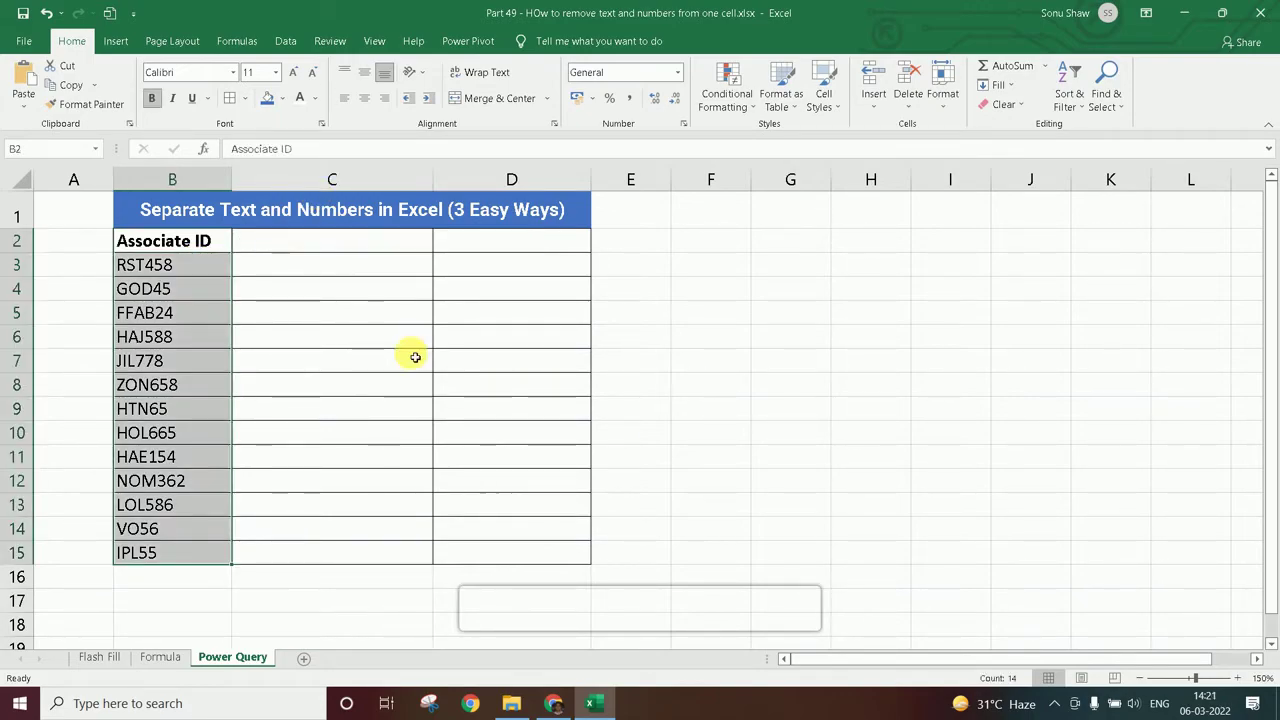
Convert the Associate ID list in B2:B15 into a table with headers
key(ctrl+q)
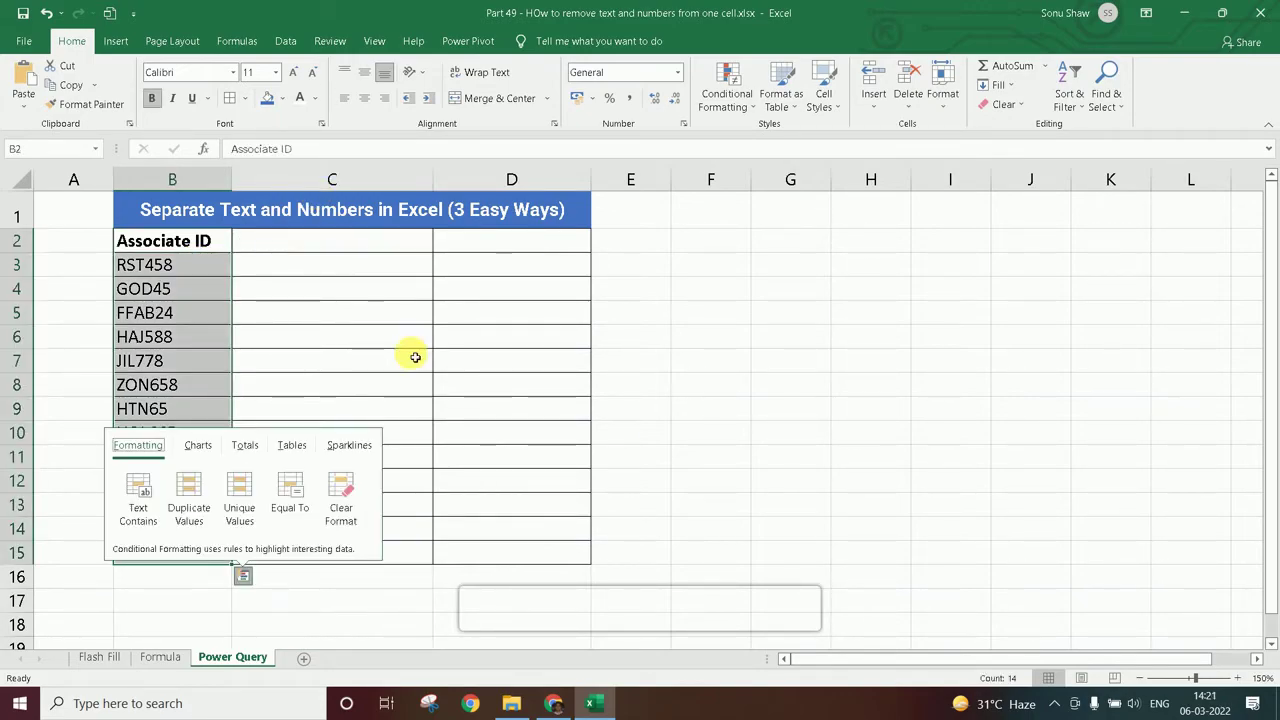
click(344, 343)
drag(177, 243, 184, 556)
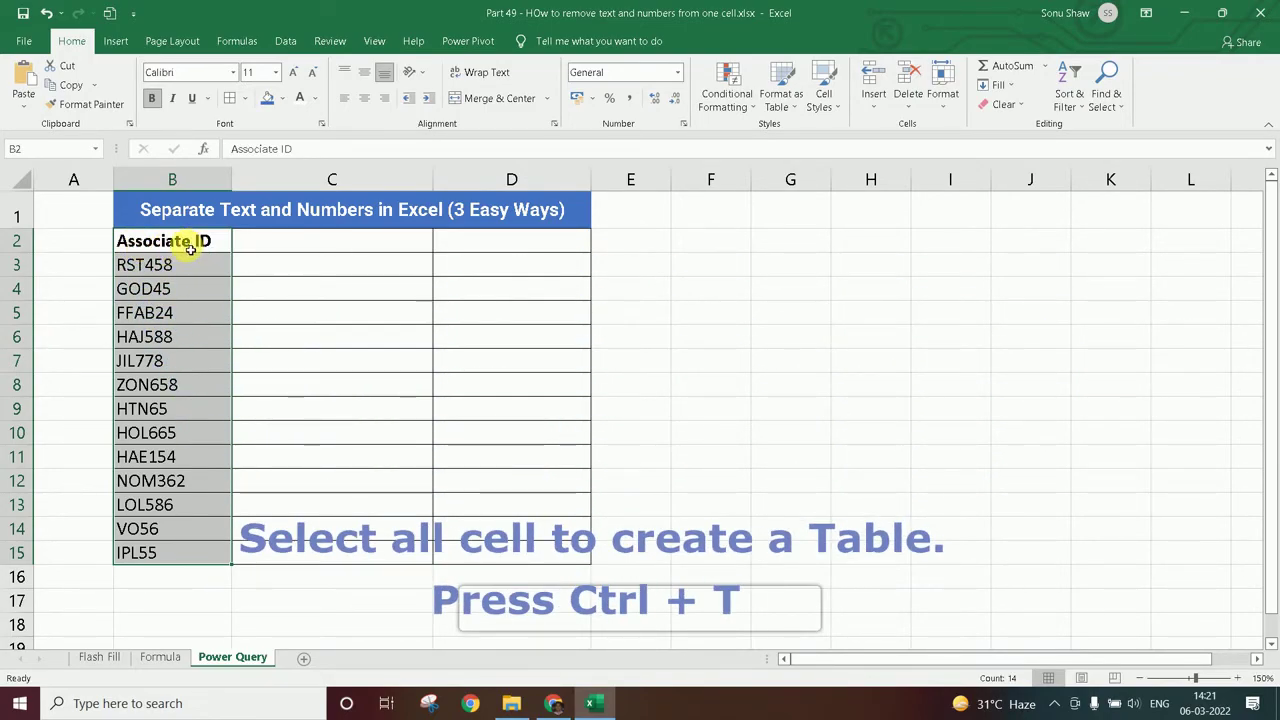
key(ctrl+t)
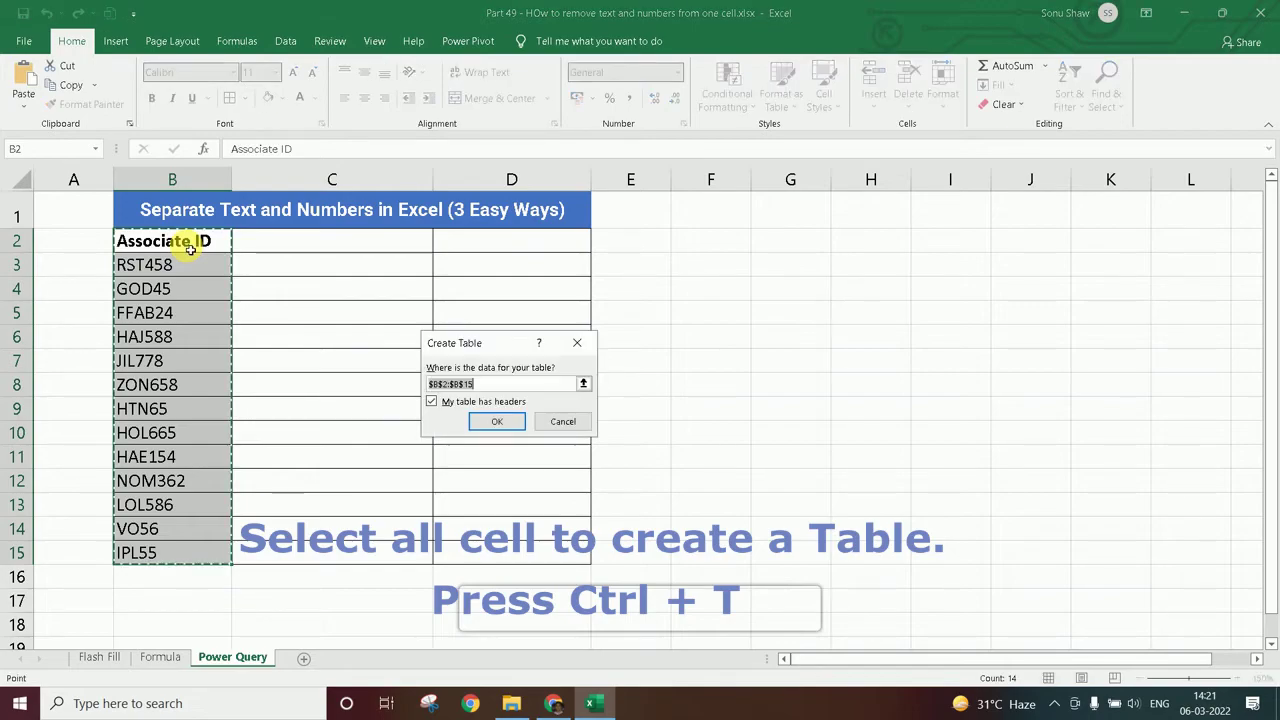
click(432, 402)
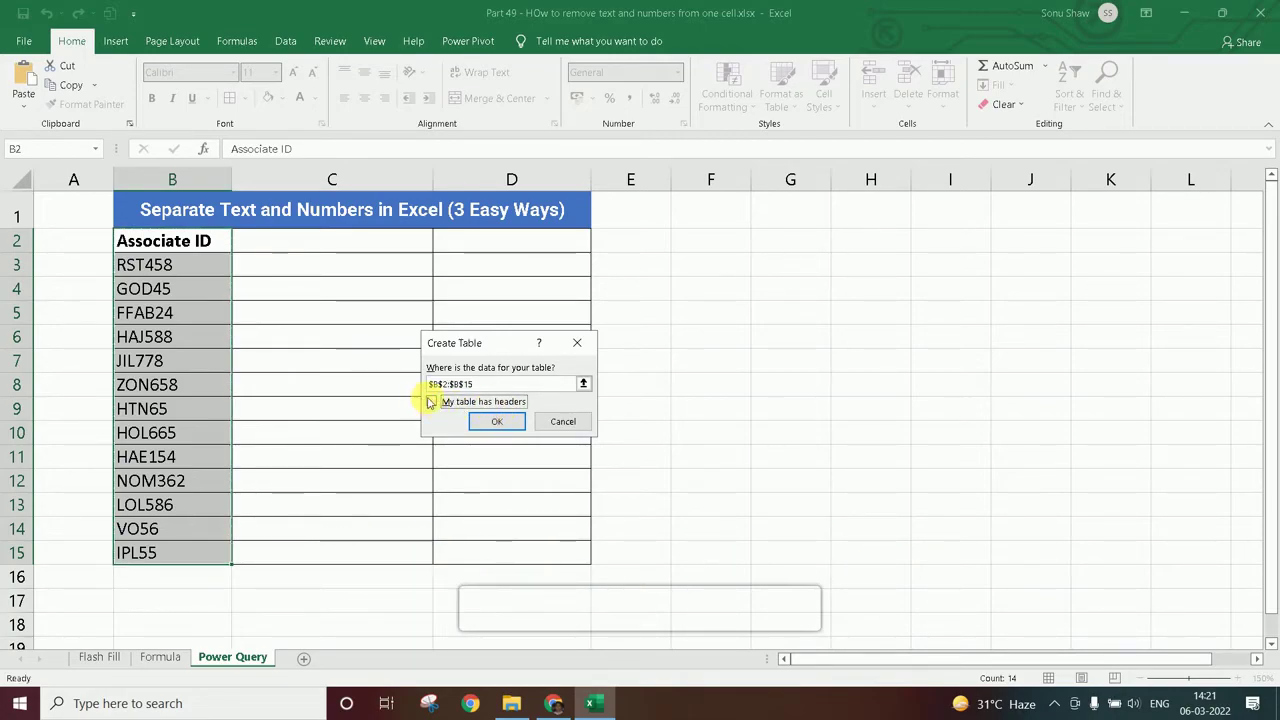
click(430, 401)
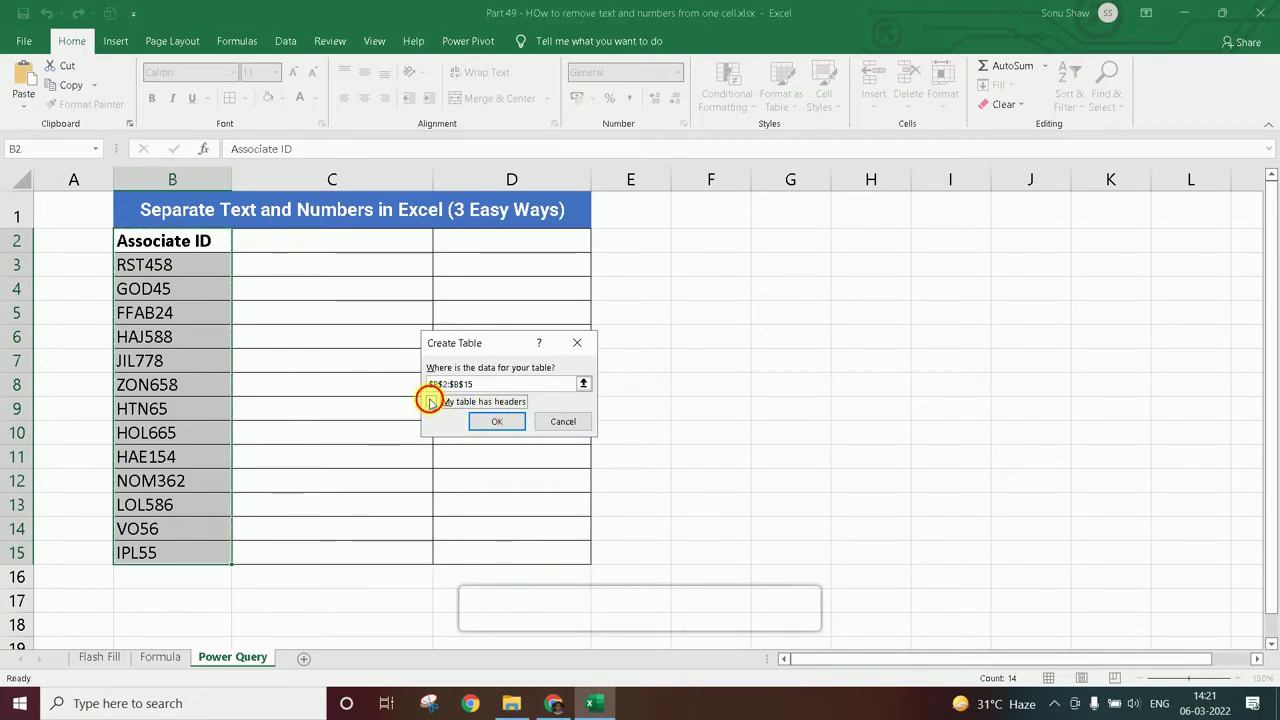
click(488, 419)
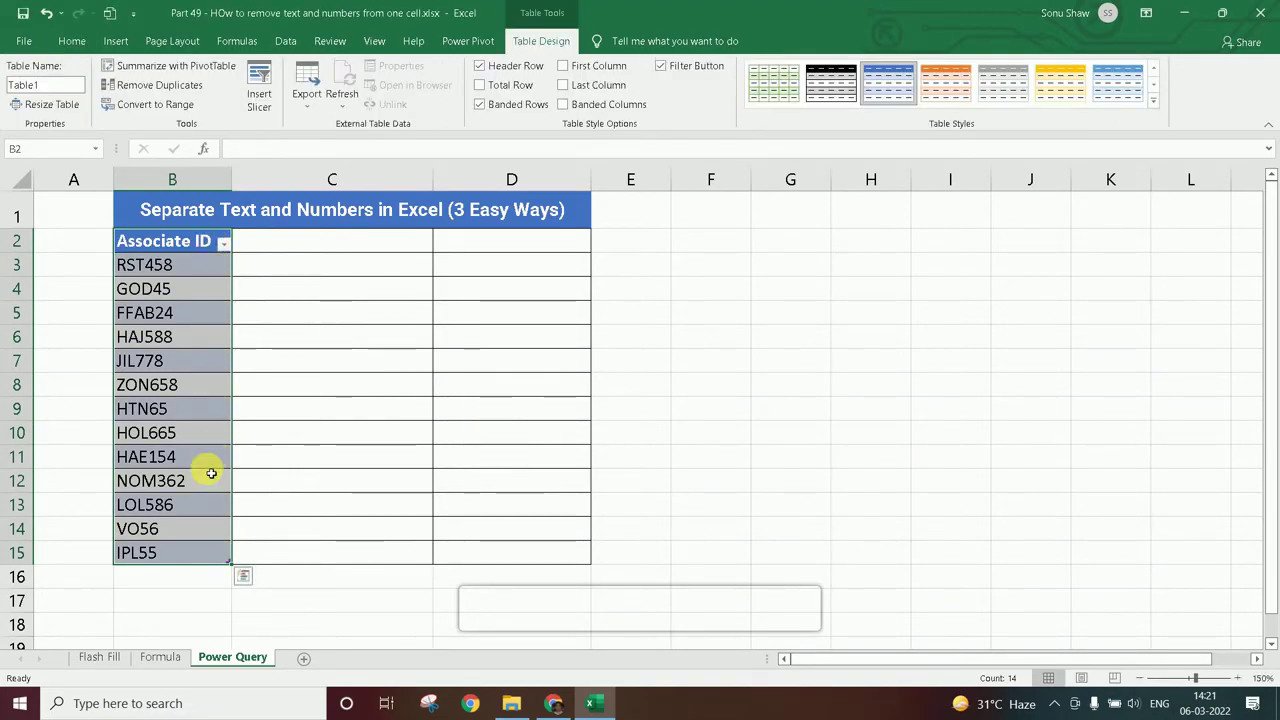
Load the Associate ID table into the Power Query Editor as a new query from the table range
click(192, 251)
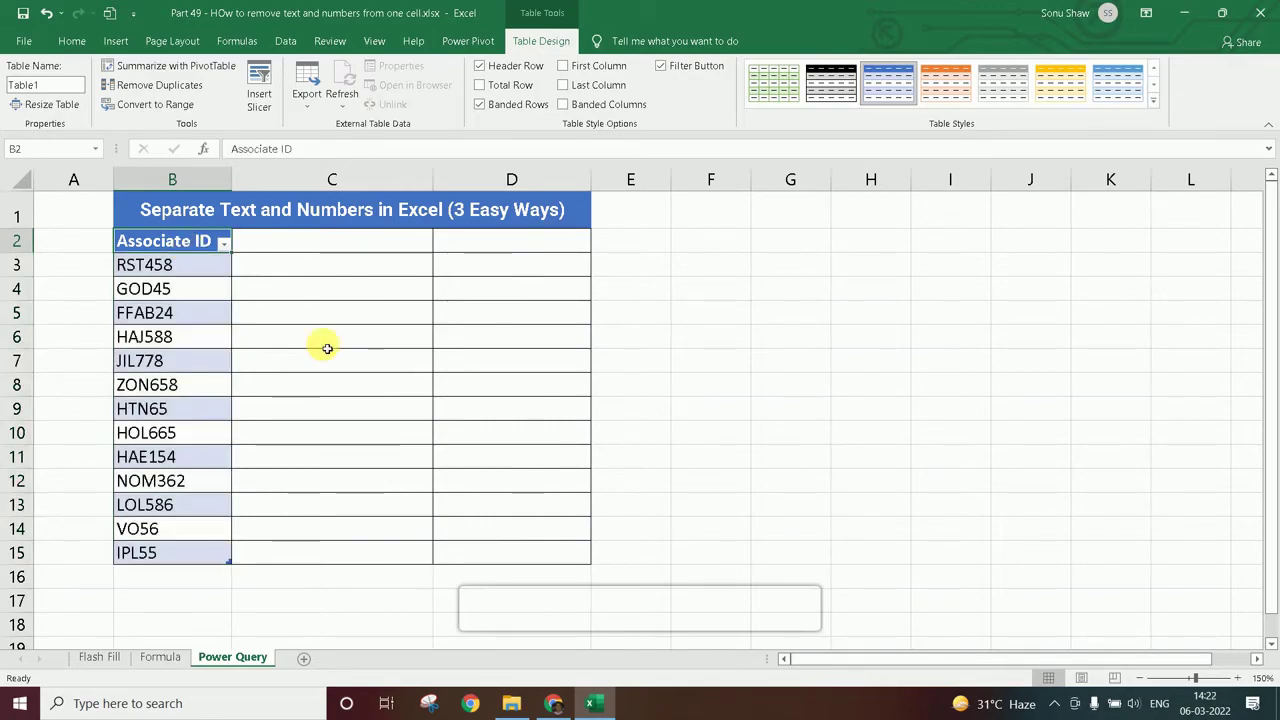
click(286, 42)
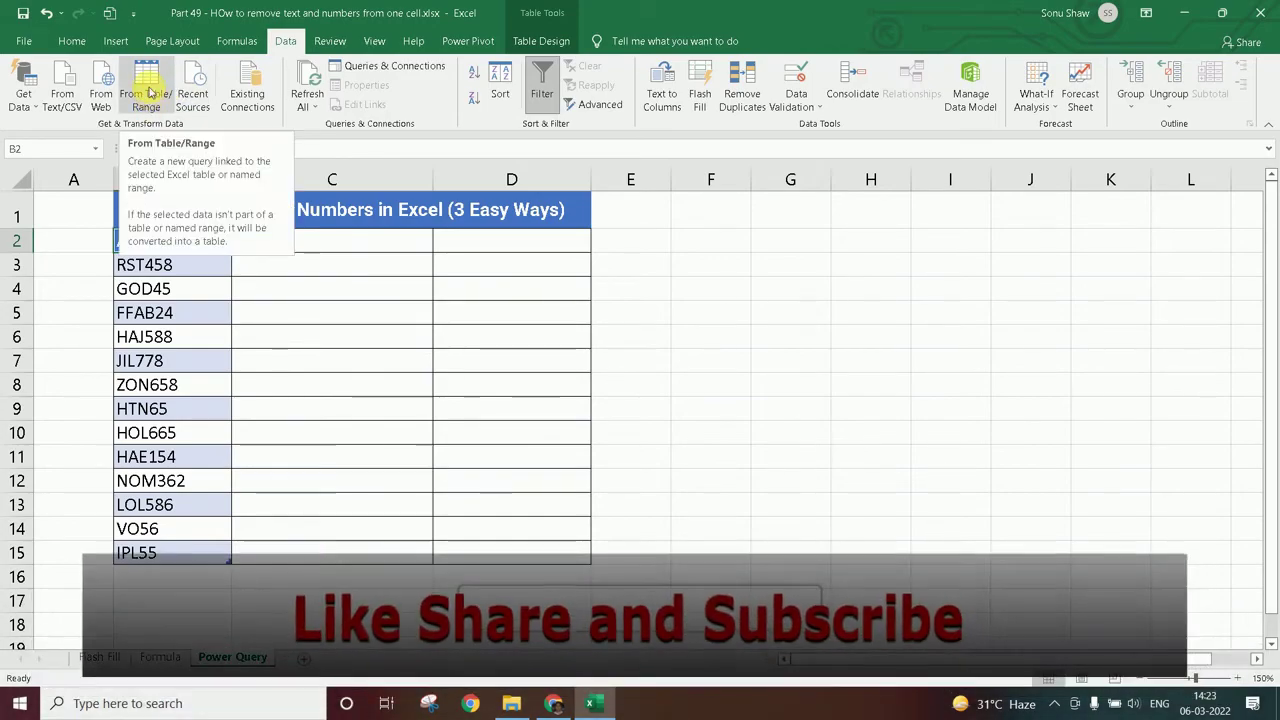
click(149, 90)
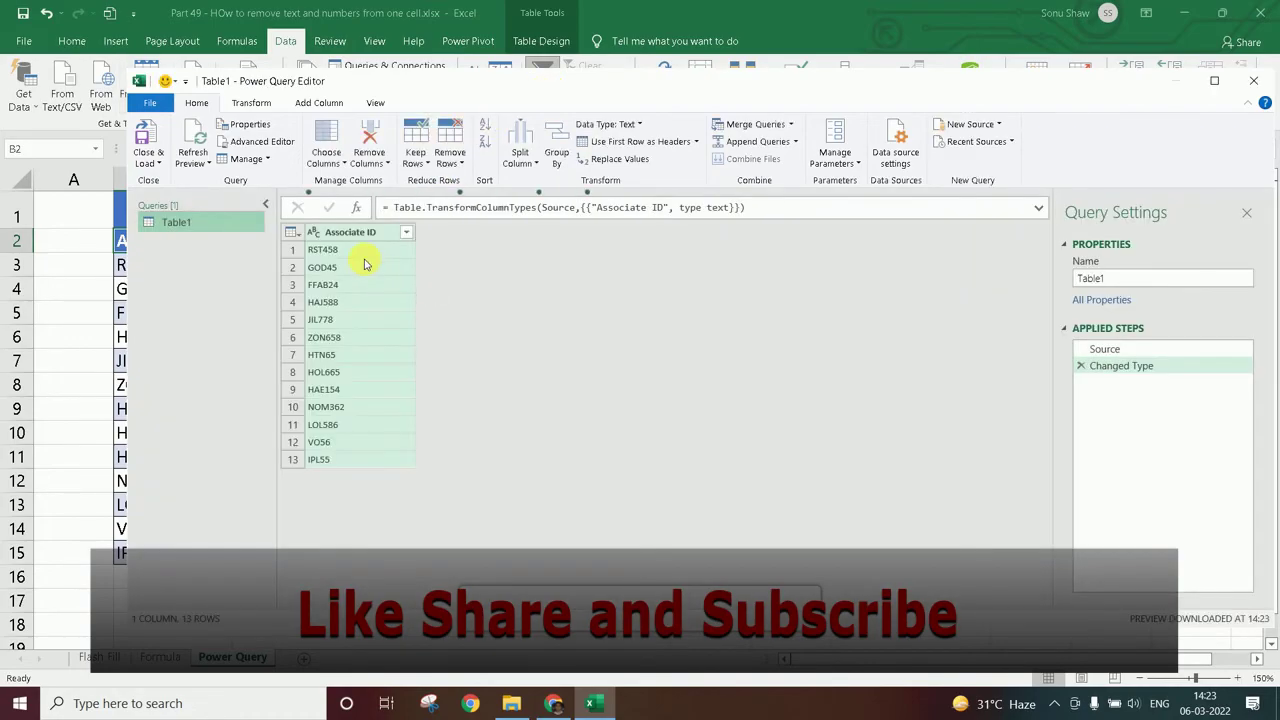
Try to split the Associate ID column by digit to non-digit
click(347, 236)
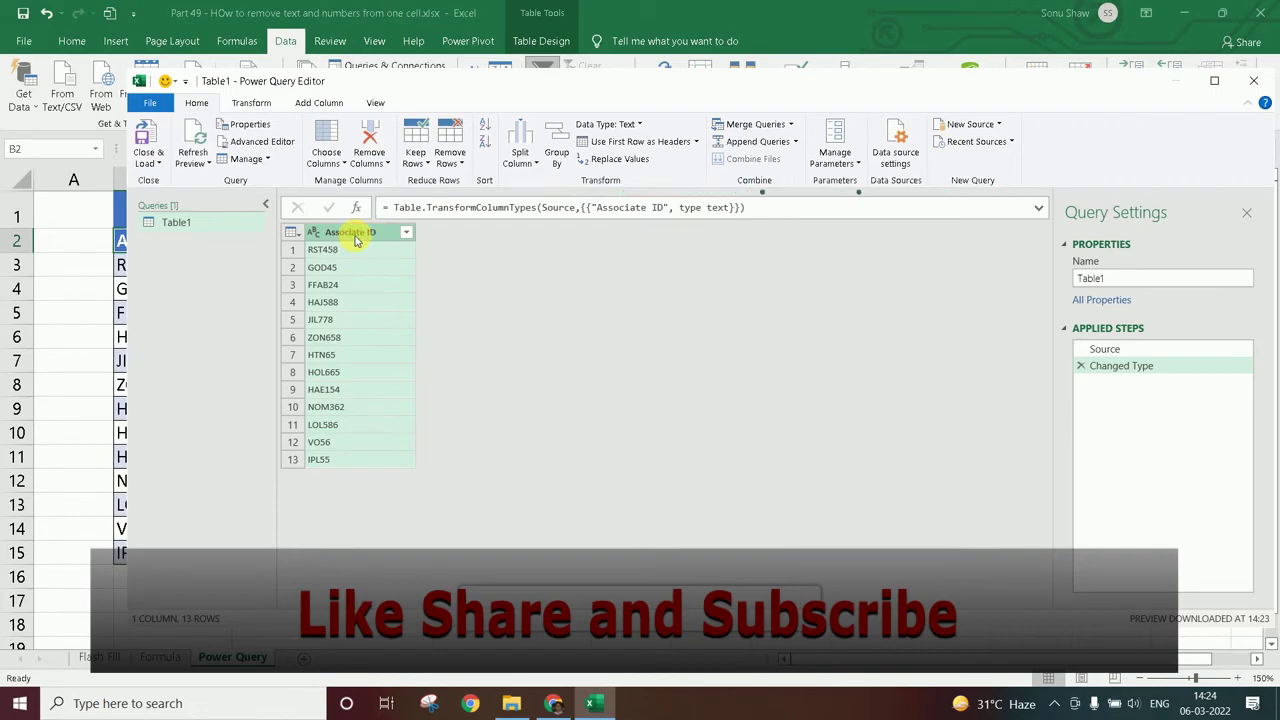
click(531, 165)
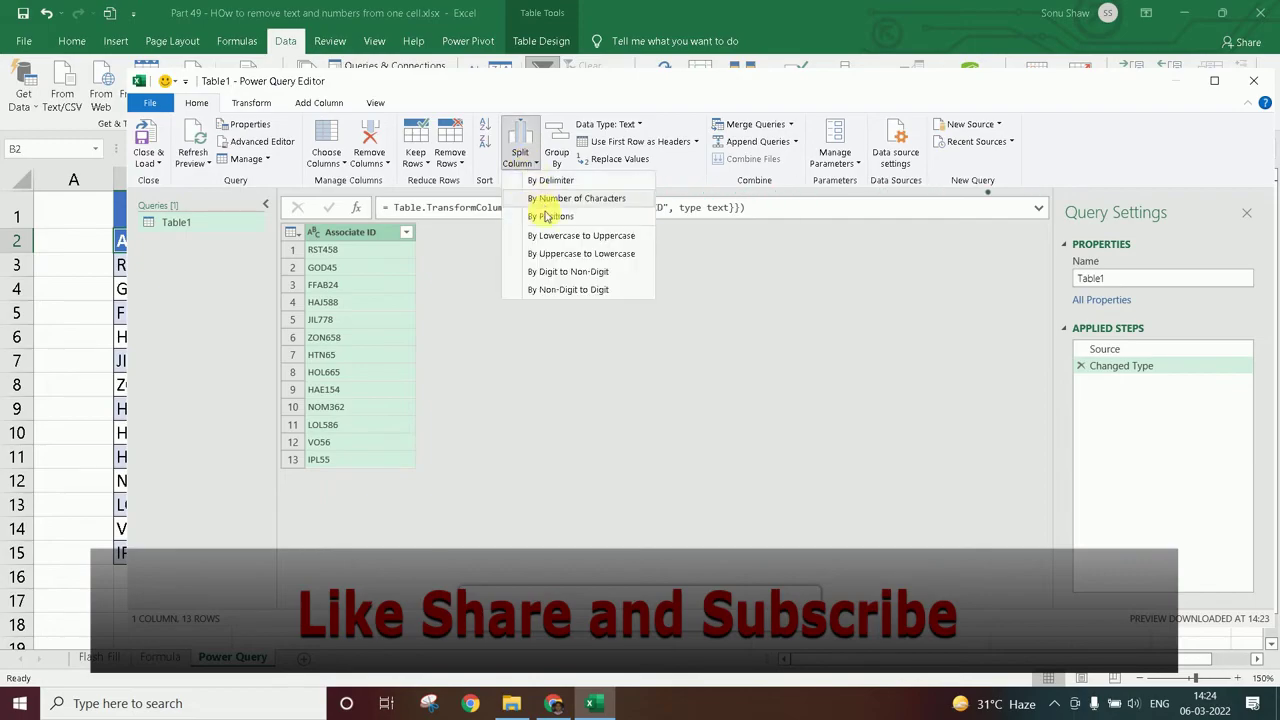
click(583, 279)
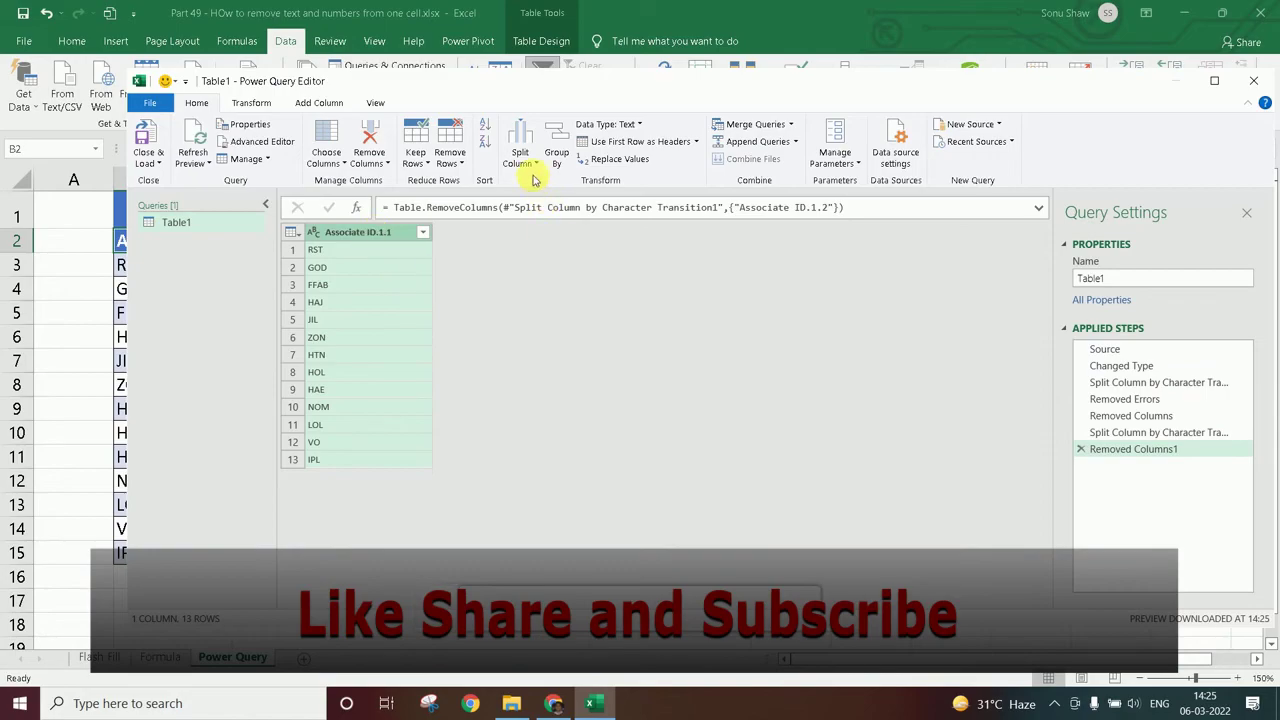
click(528, 165)
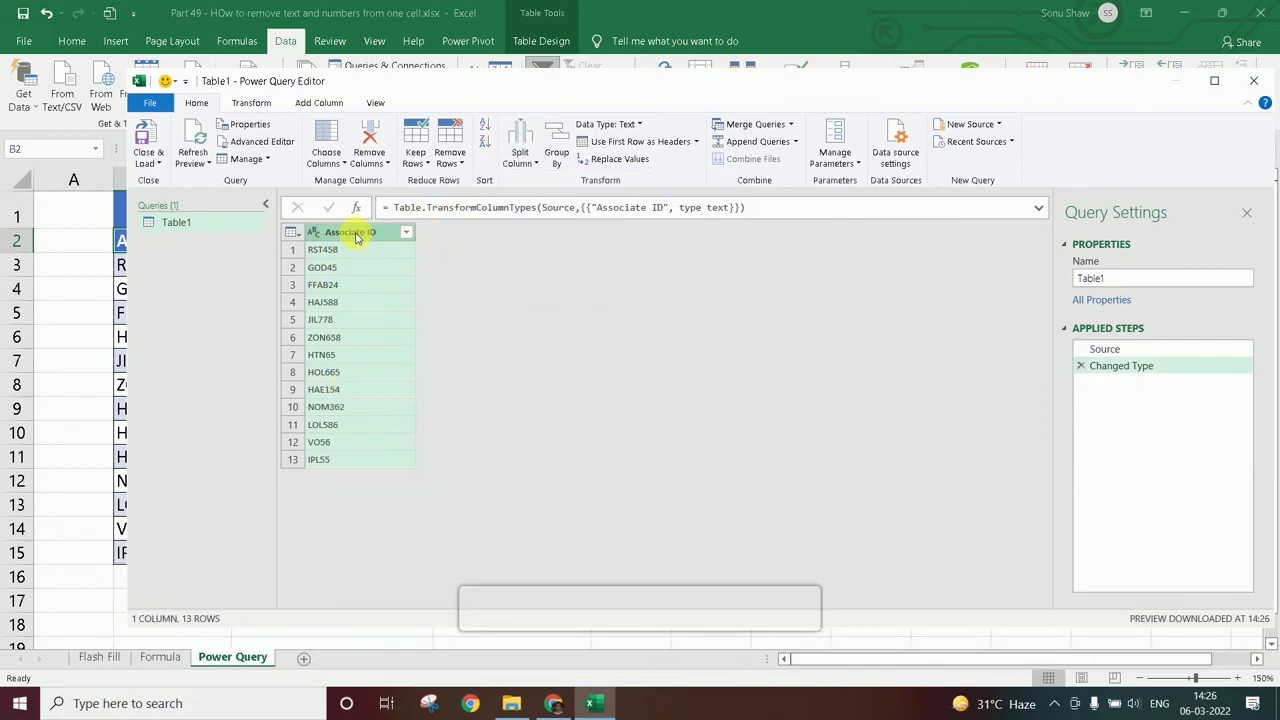
Split the Associate ID column by non-digit to digit, and close and load the query into the workbook
click(510, 163)
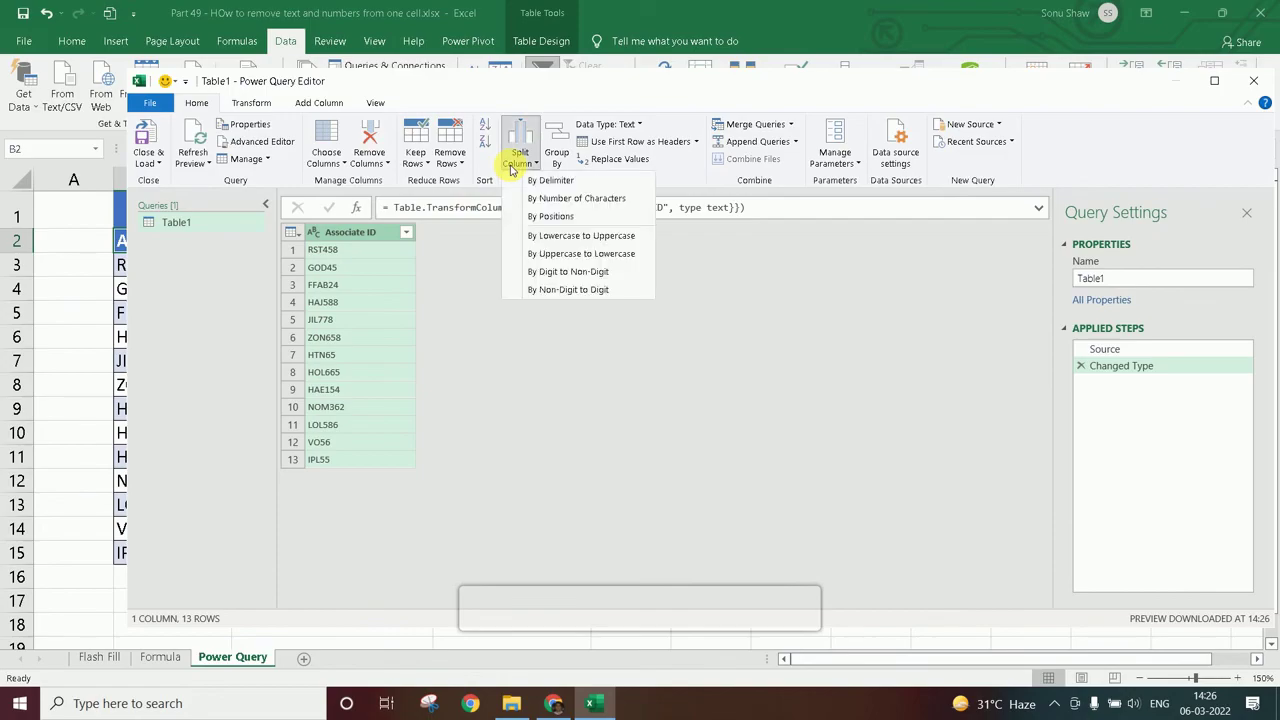
click(539, 290)
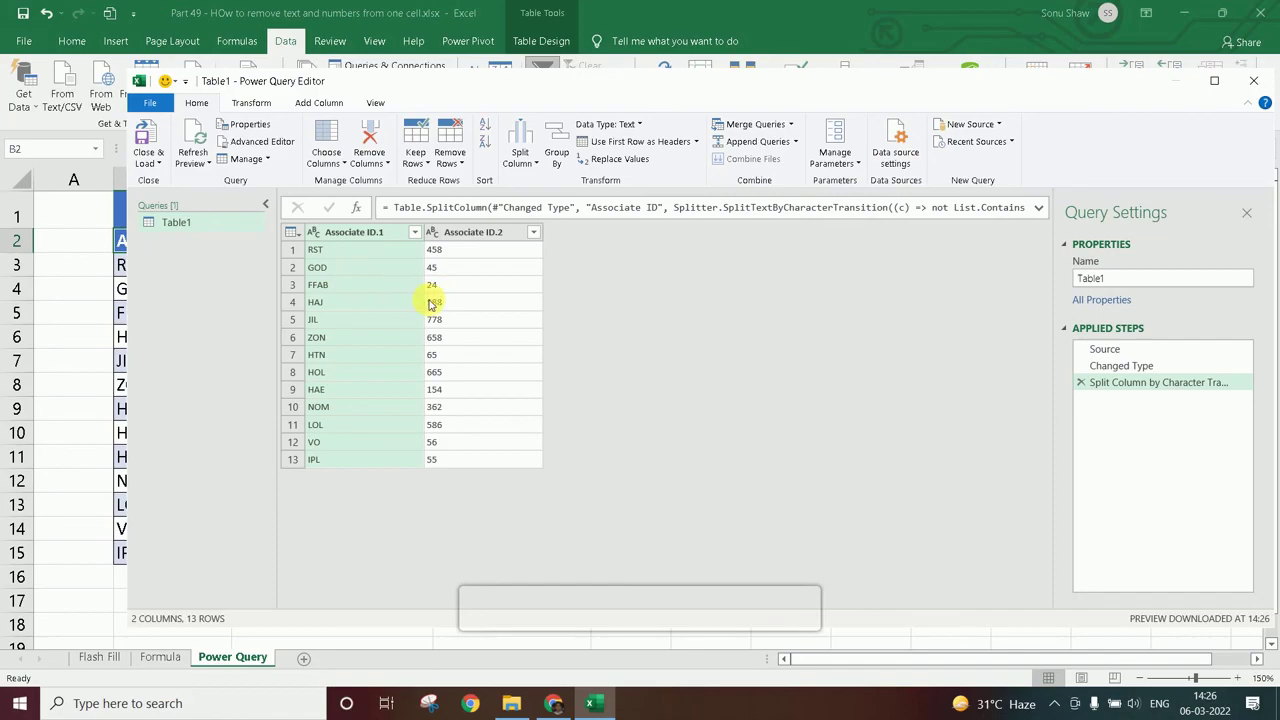
click(150, 140)
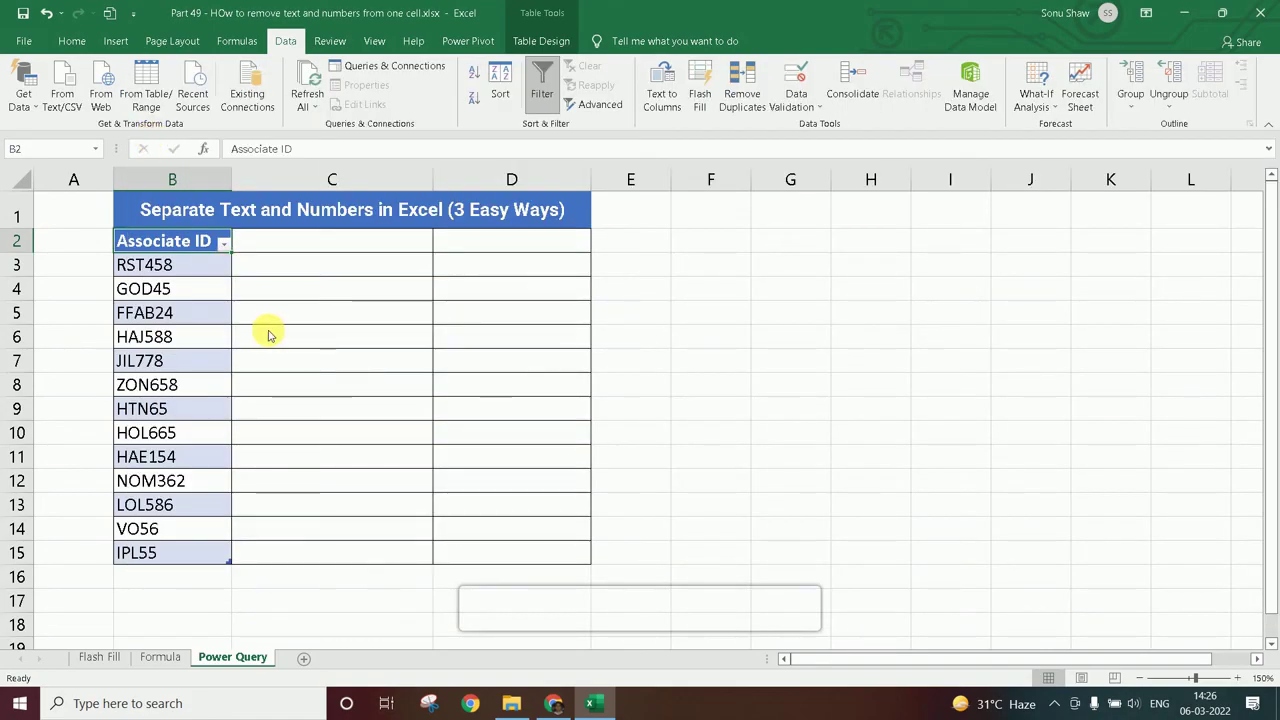